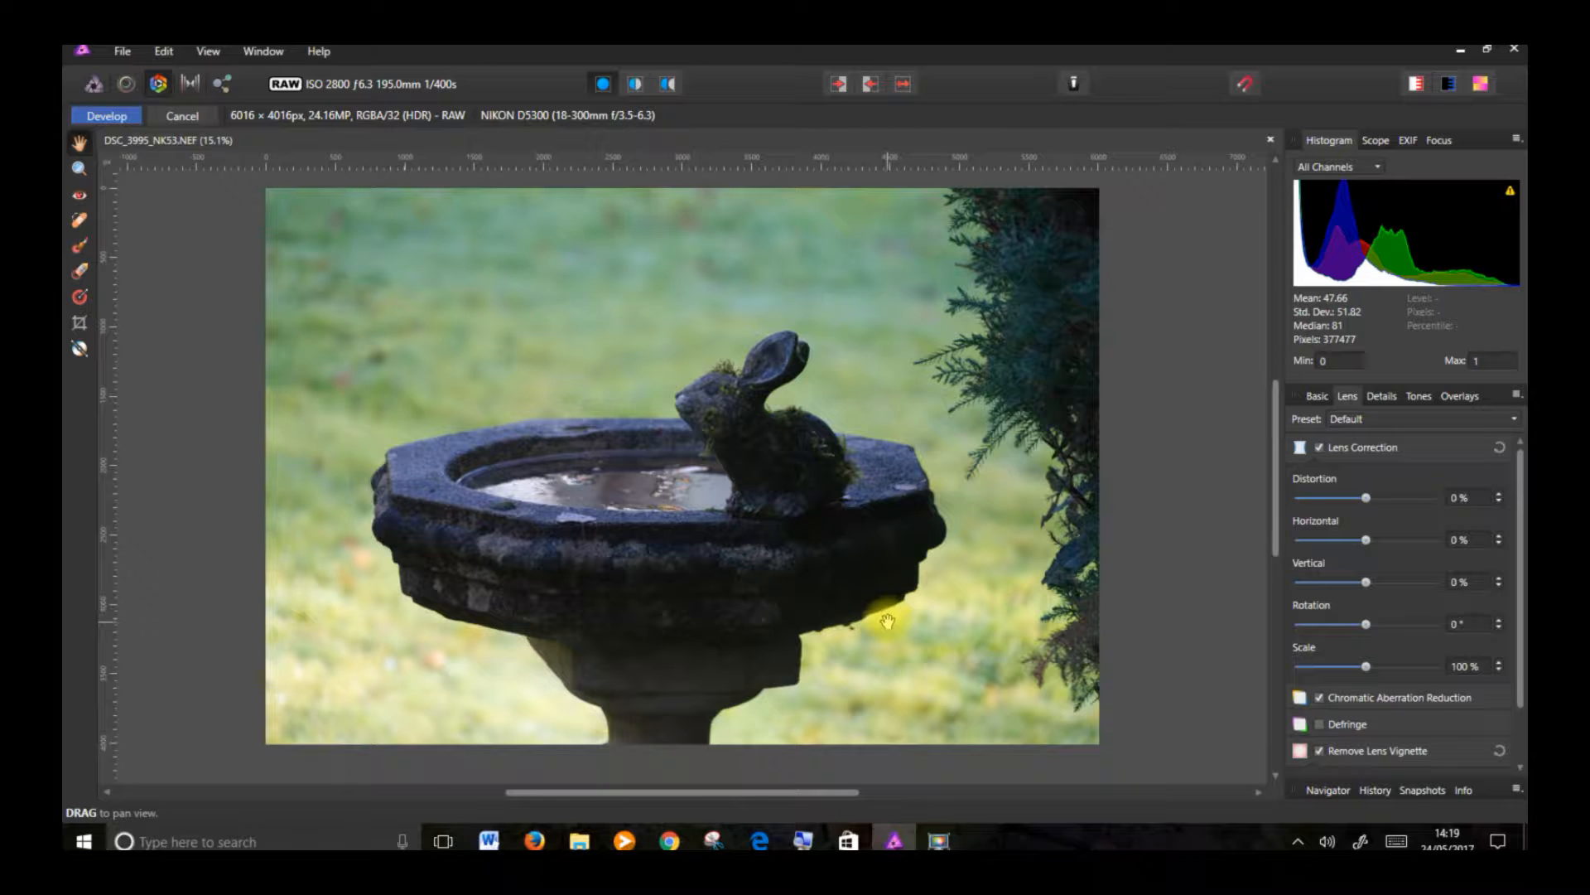
# Step: Add a brush overlay above the master for local adjustments to the raw birdbath photo
pyautogui.moveTo(887, 621); pyautogui.dragTo(889, 618)
pyautogui.press('z')
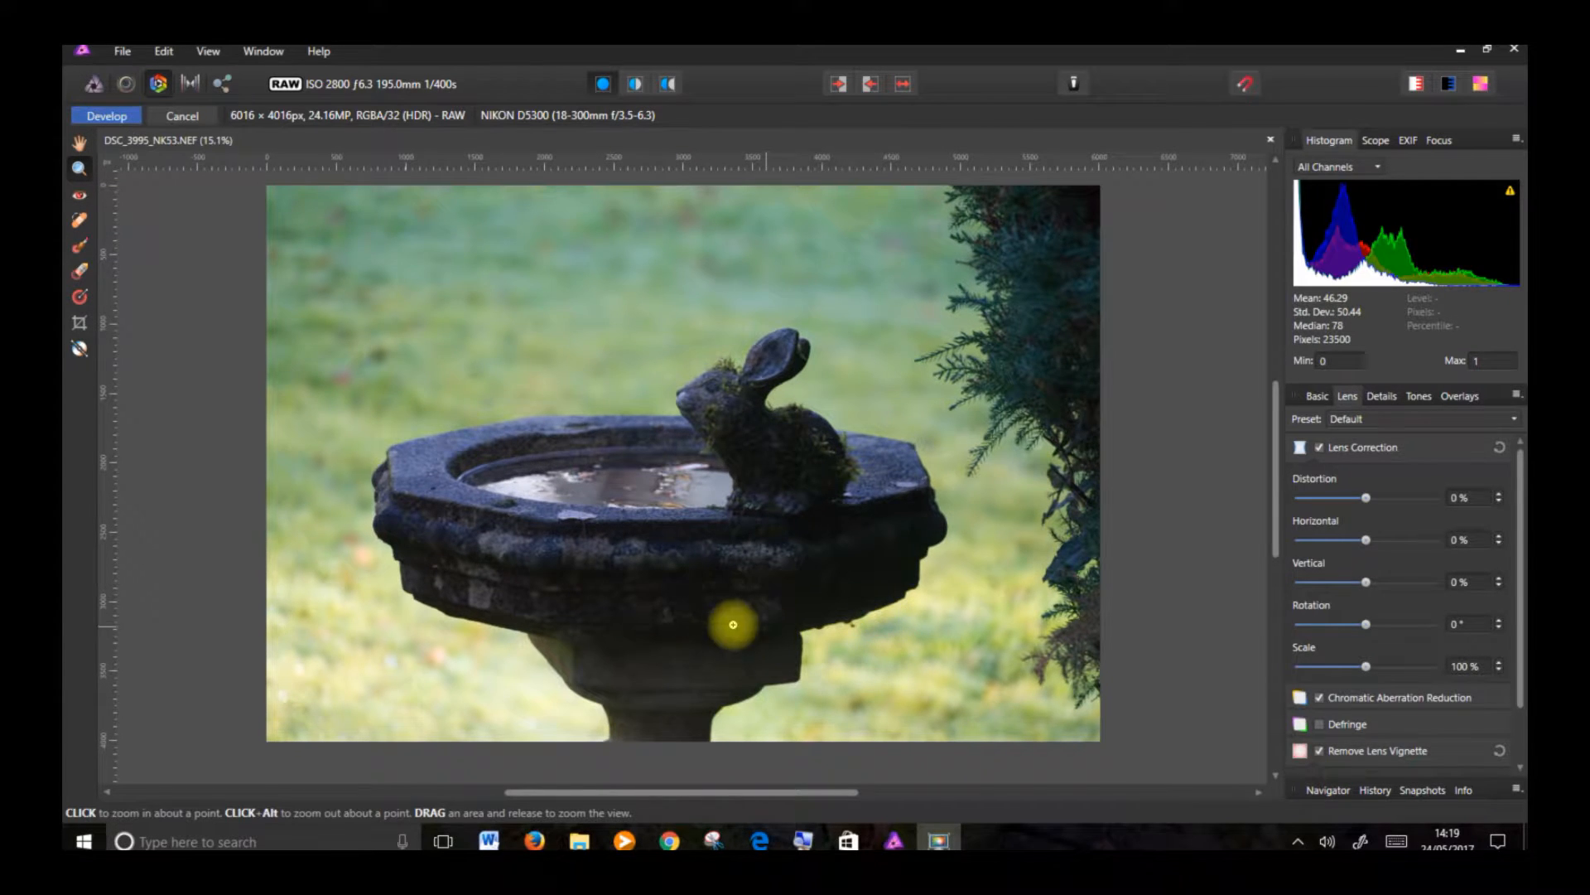
pyautogui.click(651, 613)
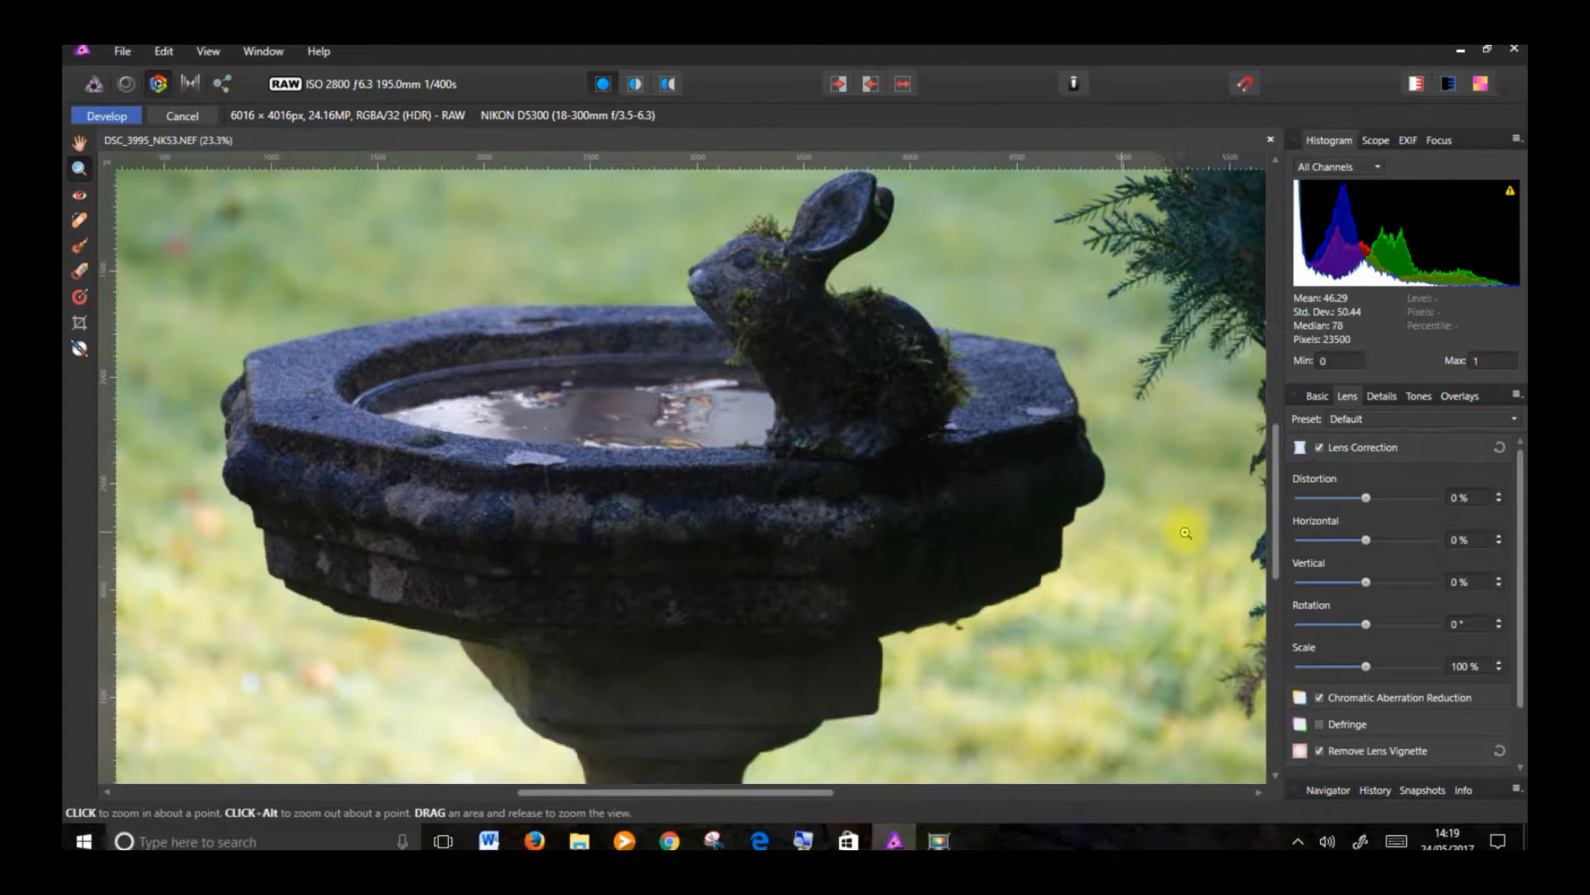
pyautogui.keyDown('alt'); pyautogui.click(1037, 579); pyautogui.keyUp('alt')
pyautogui.moveTo(1278, 495); pyautogui.dragTo(1277, 504)
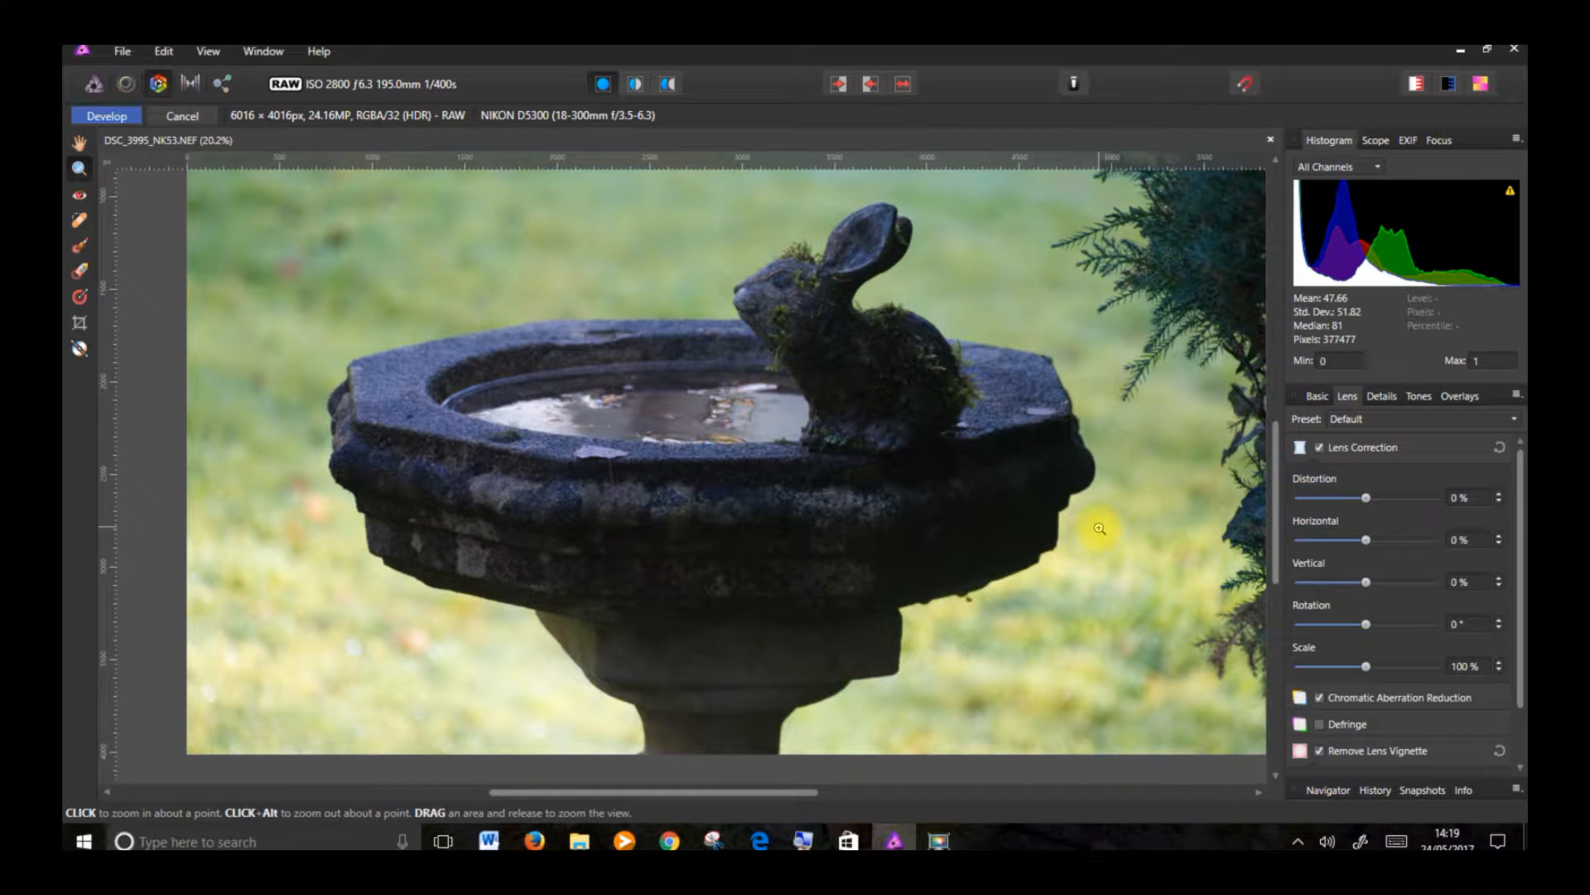
pyautogui.click(1462, 397)
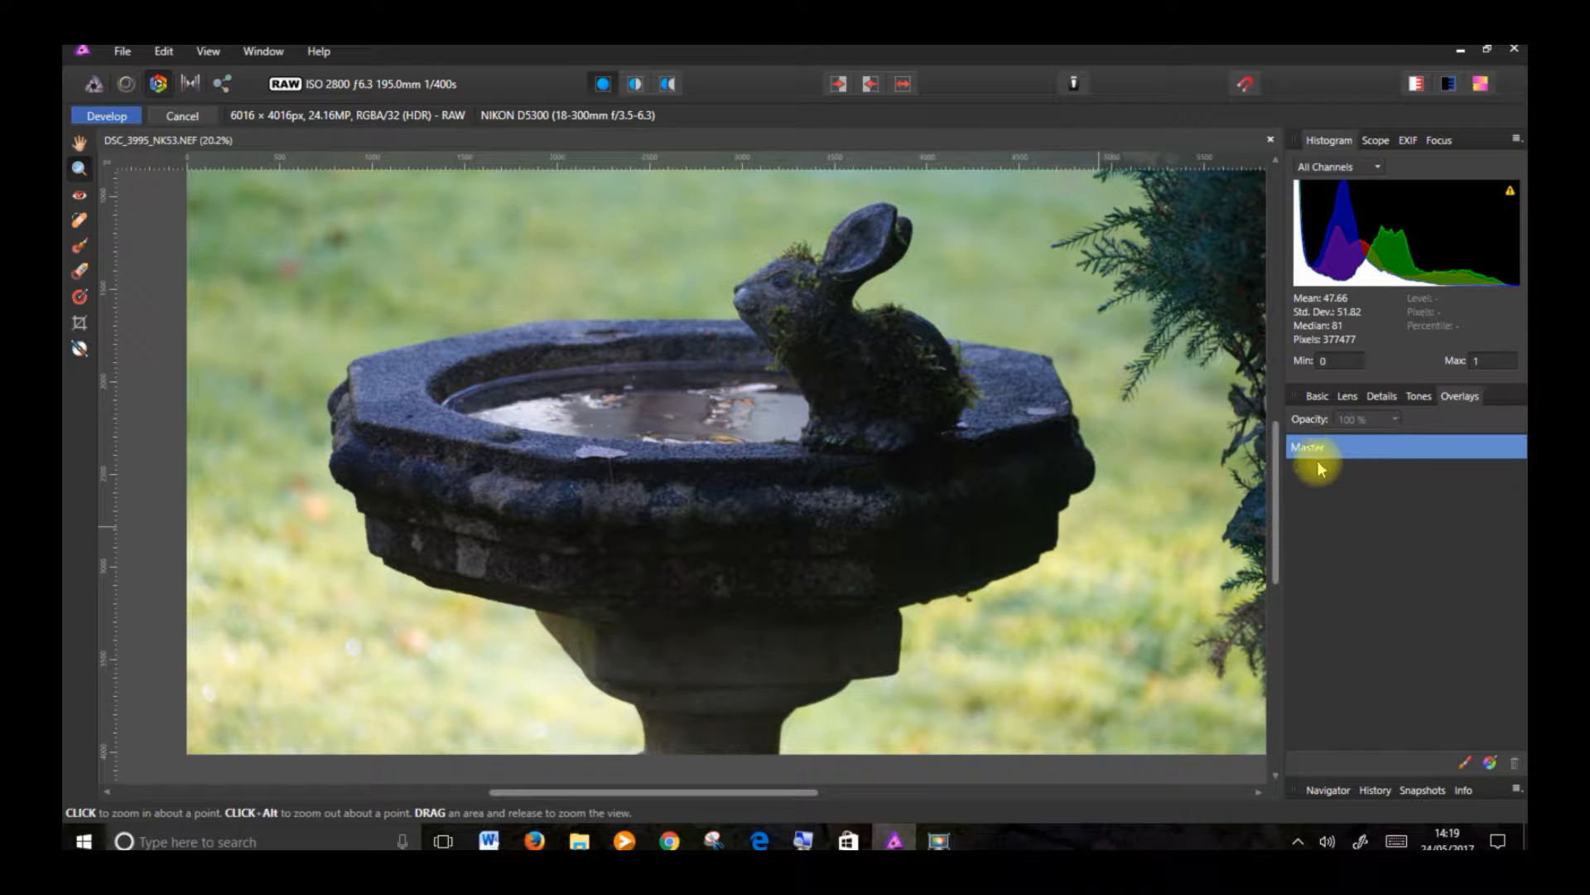
pyautogui.click(1463, 761)
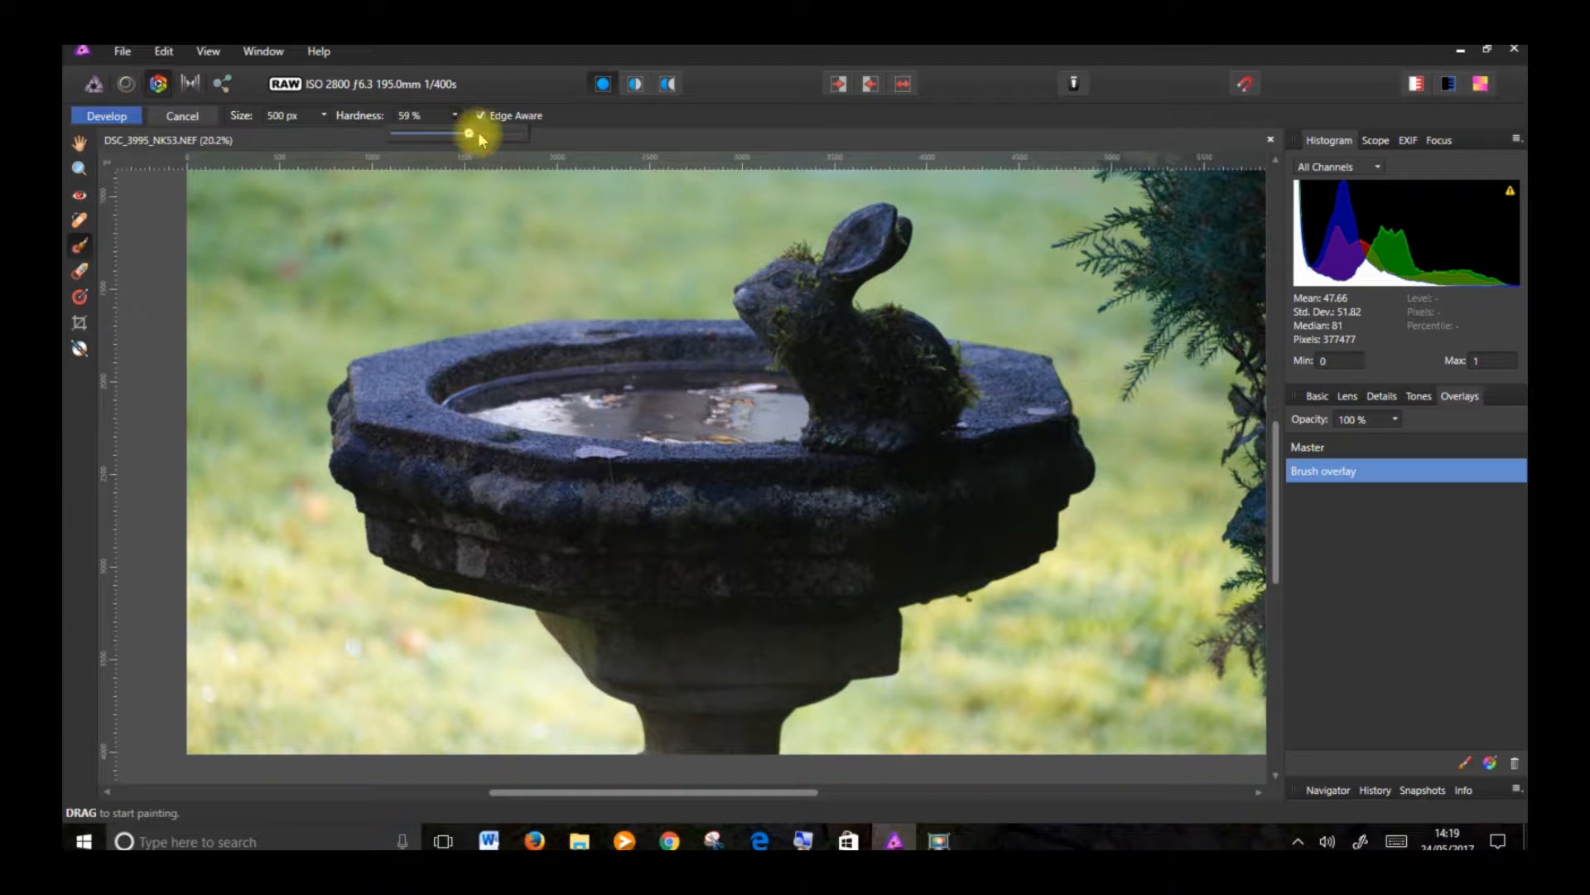
# Step: Paint the overlay over the bowl's front and pedestal at 100% hardness with Edge Aware on, using a smaller brush near the bowl's left side
pyautogui.moveTo(679, 543); pyautogui.dragTo(656, 538)
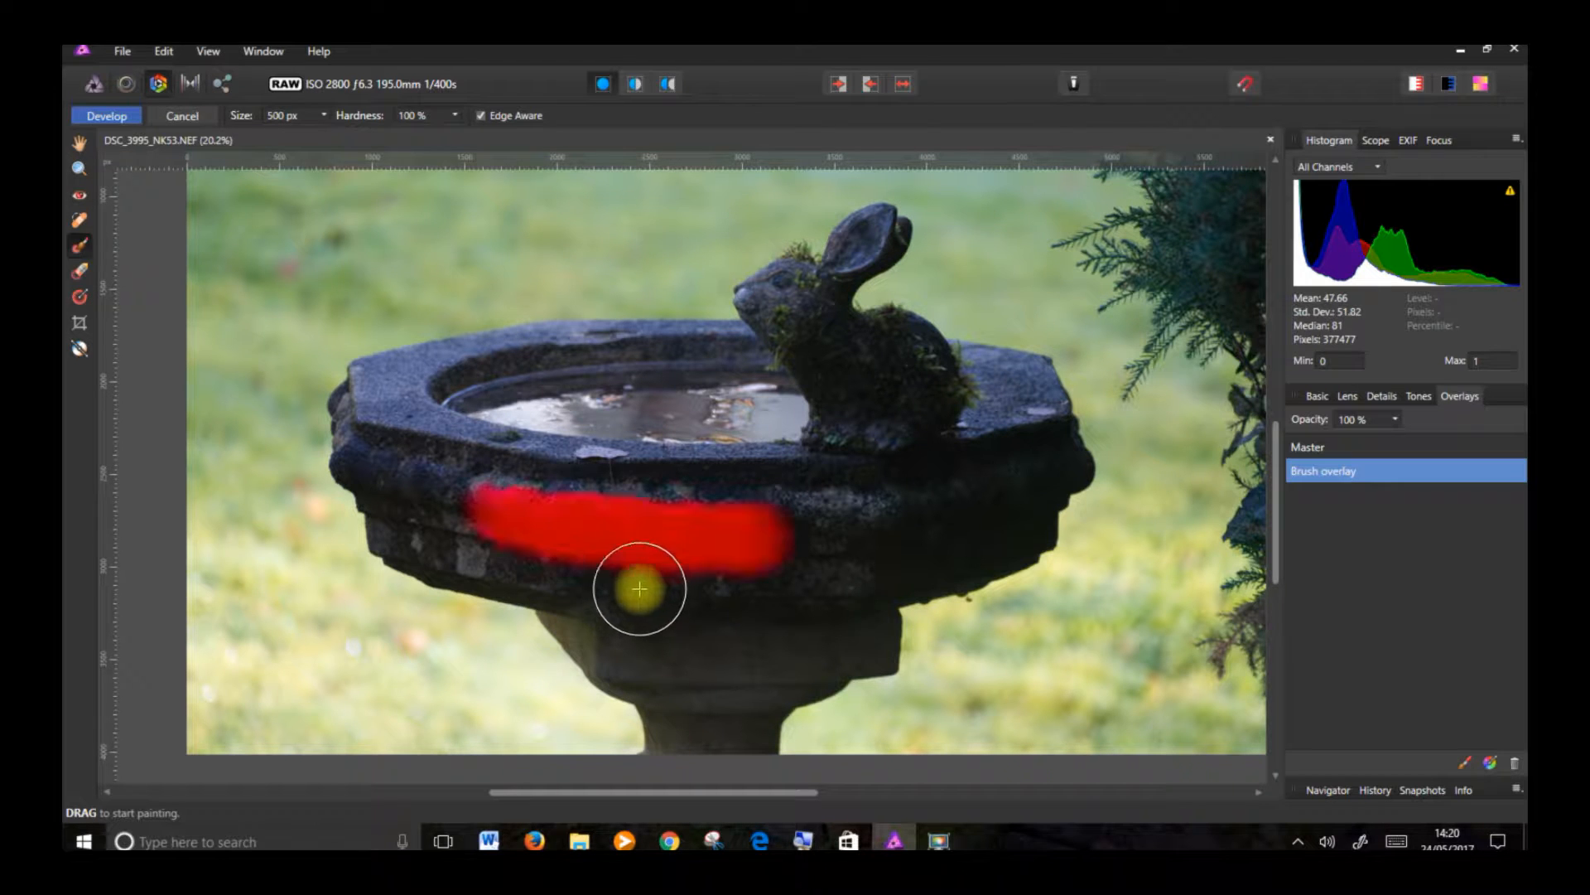
pyautogui.moveTo(879, 557)
pyautogui.mouseDown()
pyautogui.moveTo(776, 576)
pyautogui.moveTo(723, 640)
pyautogui.moveTo(715, 721)
pyautogui.moveTo(735, 709)
pyautogui.moveTo(741, 732)
pyautogui.moveTo(716, 695)
pyautogui.moveTo(708, 732)
pyautogui.moveTo(713, 696)
pyautogui.moveTo(713, 727)
pyautogui.moveTo(671, 634)
pyautogui.moveTo(691, 626)
pyautogui.moveTo(689, 652)
pyautogui.moveTo(672, 631)
pyautogui.moveTo(676, 652)
pyautogui.moveTo(583, 560)
pyautogui.mouseUp()
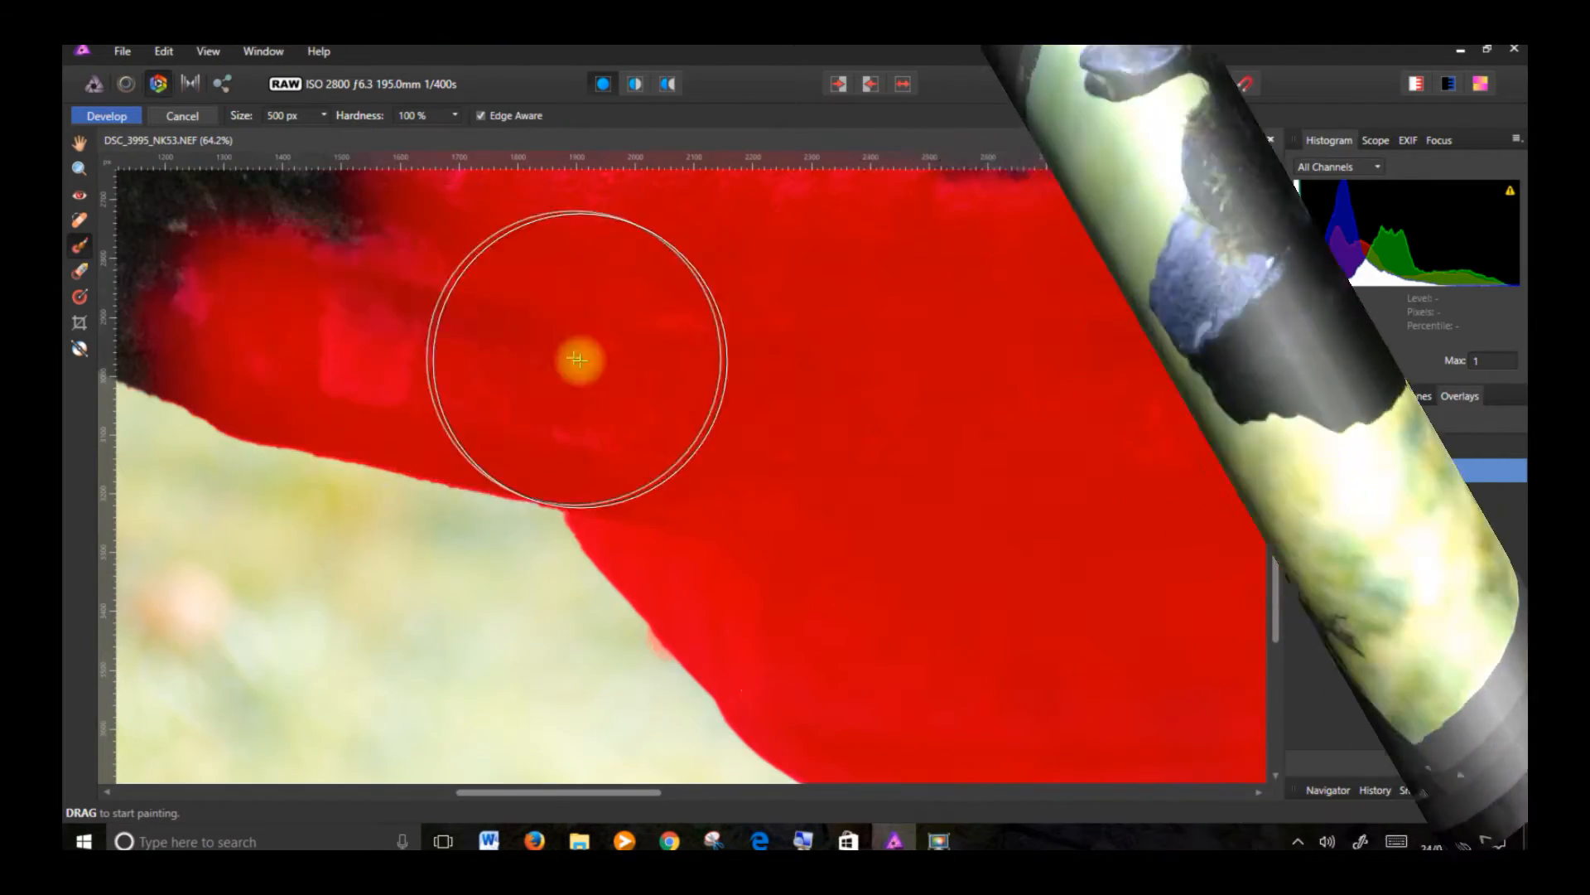
pyautogui.moveTo(605, 534)
pyautogui.mouseDown()
pyautogui.moveTo(488, 352)
pyautogui.moveTo(767, 348)
pyautogui.mouseUp()
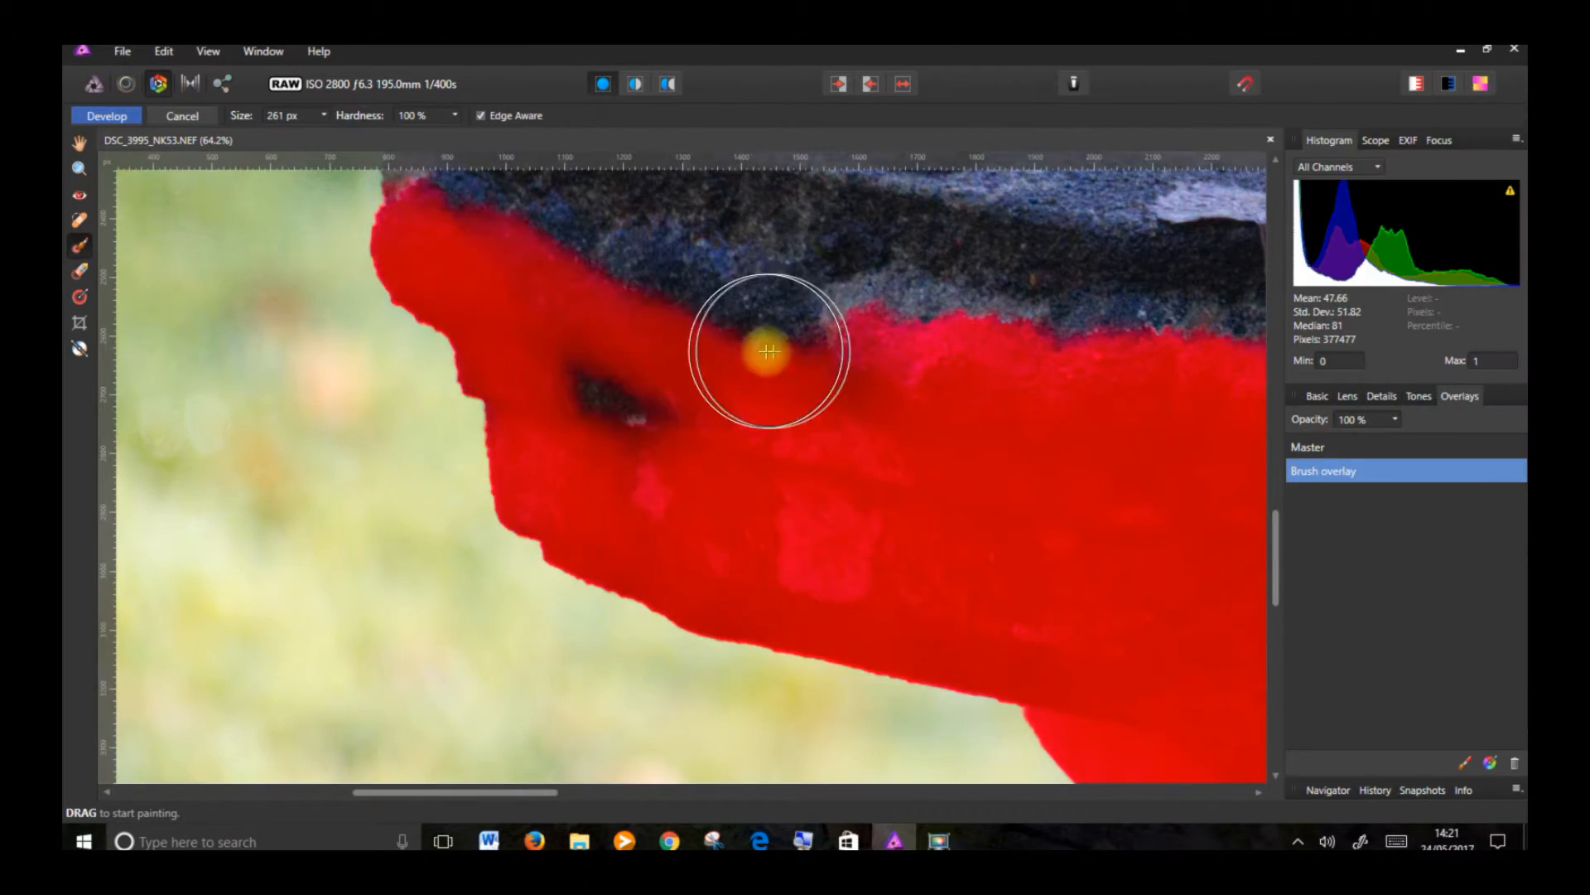
pyautogui.scroll(5, 767, 348)
pyautogui.moveTo(422, 622)
pyautogui.mouseDown()
pyautogui.moveTo(398, 483)
pyautogui.moveTo(509, 365)
pyautogui.mouseUp()
# Step: Paint the overlay around the bowl's left and back rim up to the rabbit's chin, reducing the brush to 60.5 px
pyautogui.click(90, 271)
pyautogui.press('b')
pyautogui.moveTo(451, 464)
pyautogui.mouseDown()
pyautogui.moveTo(417, 454)
pyautogui.moveTo(738, 298)
pyautogui.moveTo(1253, 224)
pyautogui.mouseUp()
pyautogui.press('[')
pyautogui.moveTo(1246, 352)
pyautogui.mouseDown()
pyautogui.moveTo(759, 527)
pyautogui.moveTo(834, 558)
pyautogui.mouseUp()
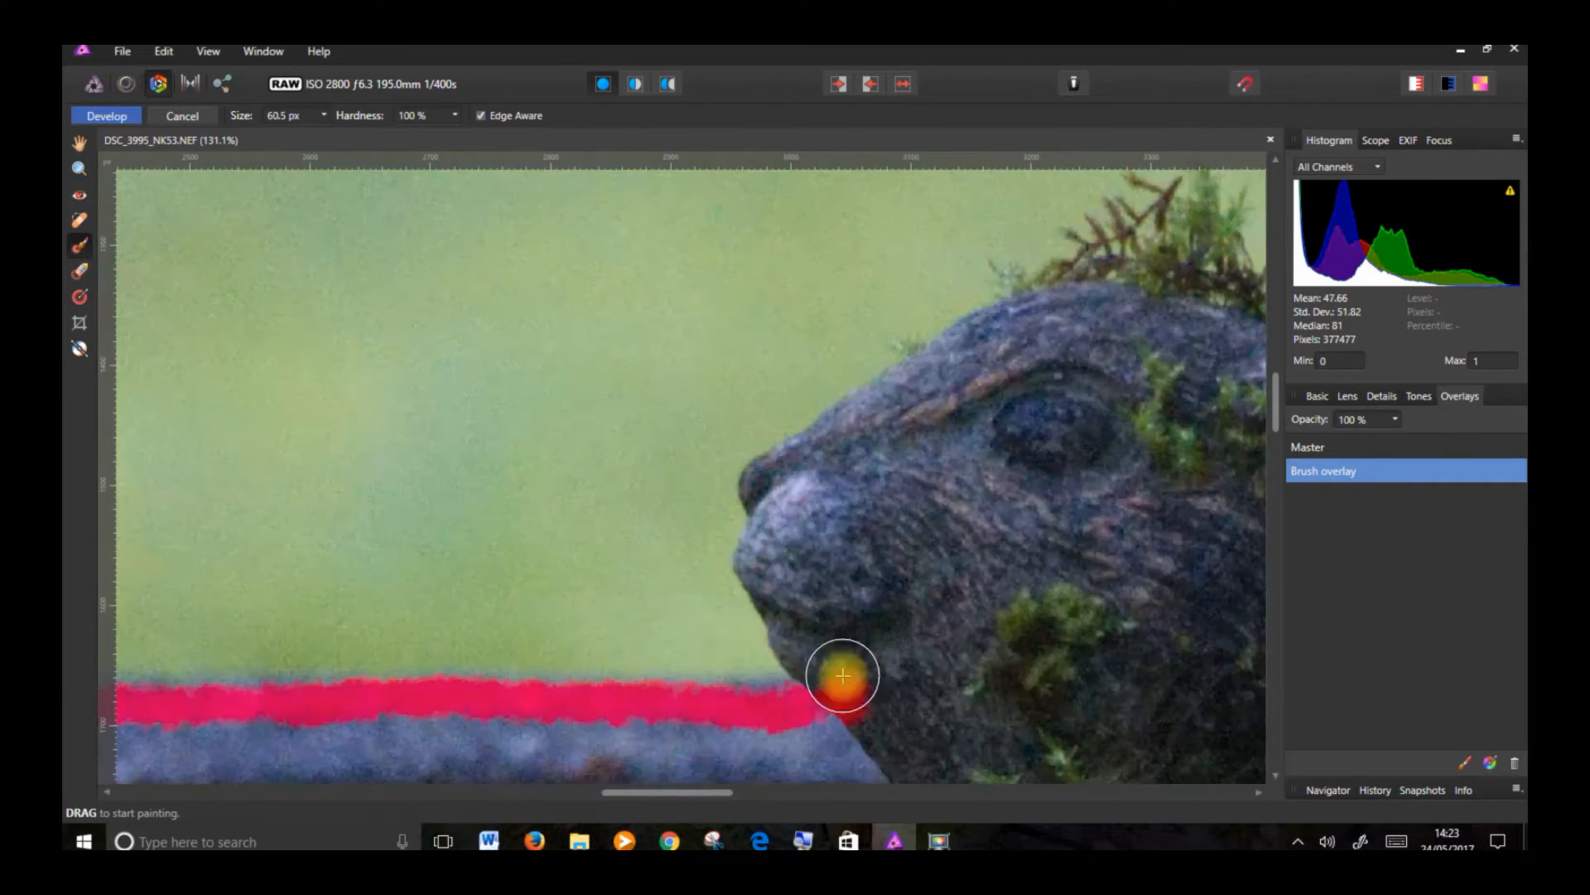
# Step: Paint the overlay along the rabbit's head, ear and back with the 60.5 px brush
pyautogui.moveTo(841, 674)
pyautogui.mouseDown()
pyautogui.moveTo(1088, 319)
pyautogui.moveTo(1258, 434)
pyautogui.mouseUp()
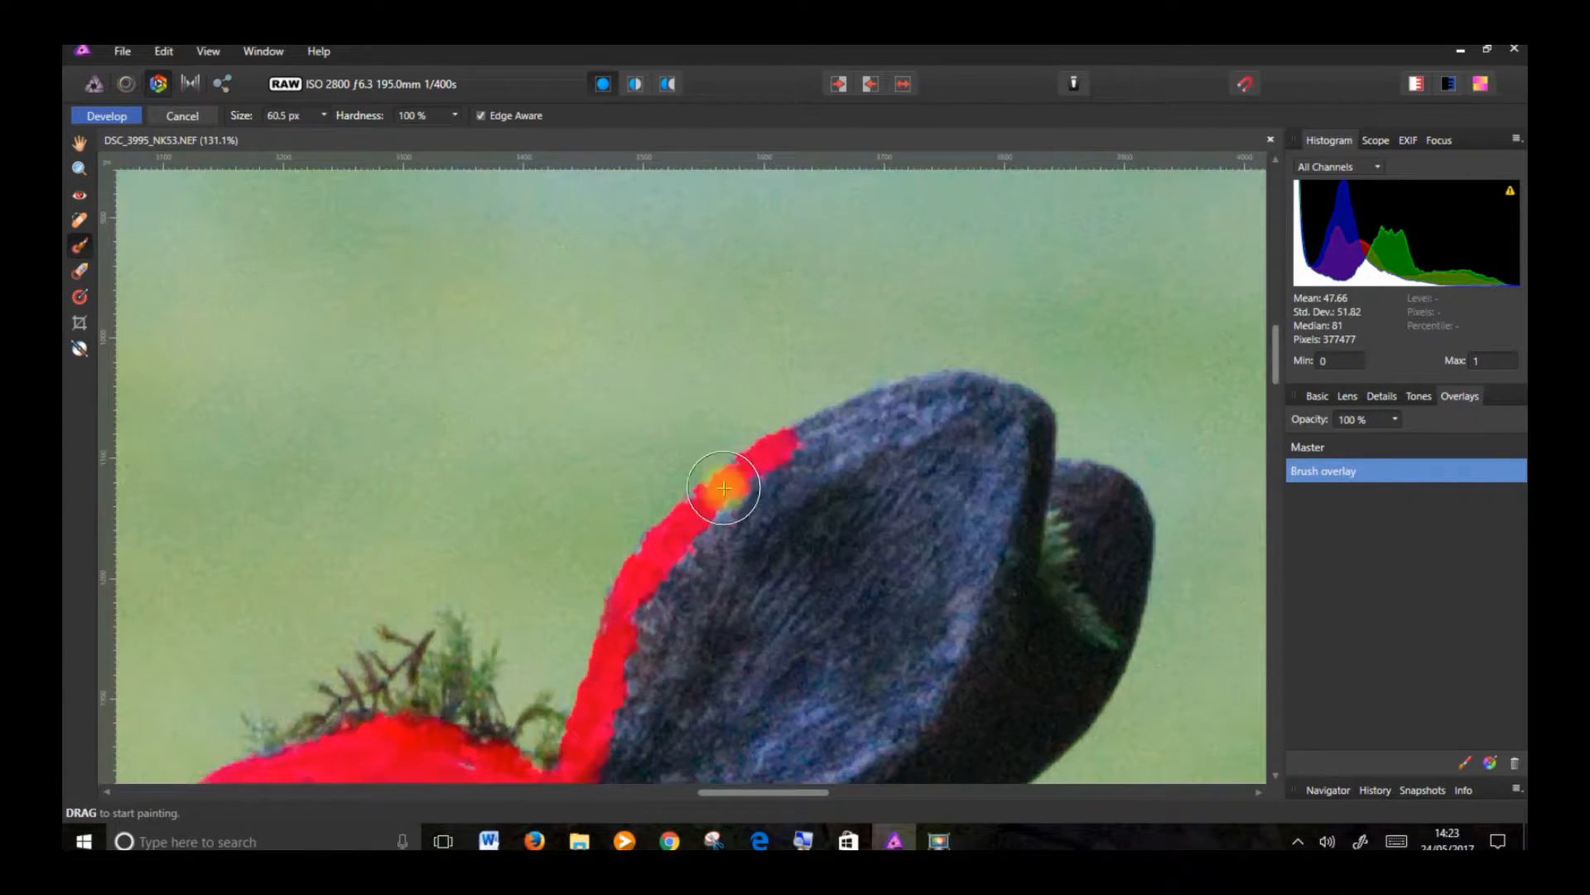
pyautogui.moveTo(729, 487)
pyautogui.mouseDown()
pyautogui.moveTo(1031, 522)
pyautogui.moveTo(1134, 565)
pyautogui.moveTo(1050, 570)
pyautogui.moveTo(937, 443)
pyautogui.moveTo(780, 485)
pyautogui.moveTo(735, 699)
pyautogui.mouseUp()
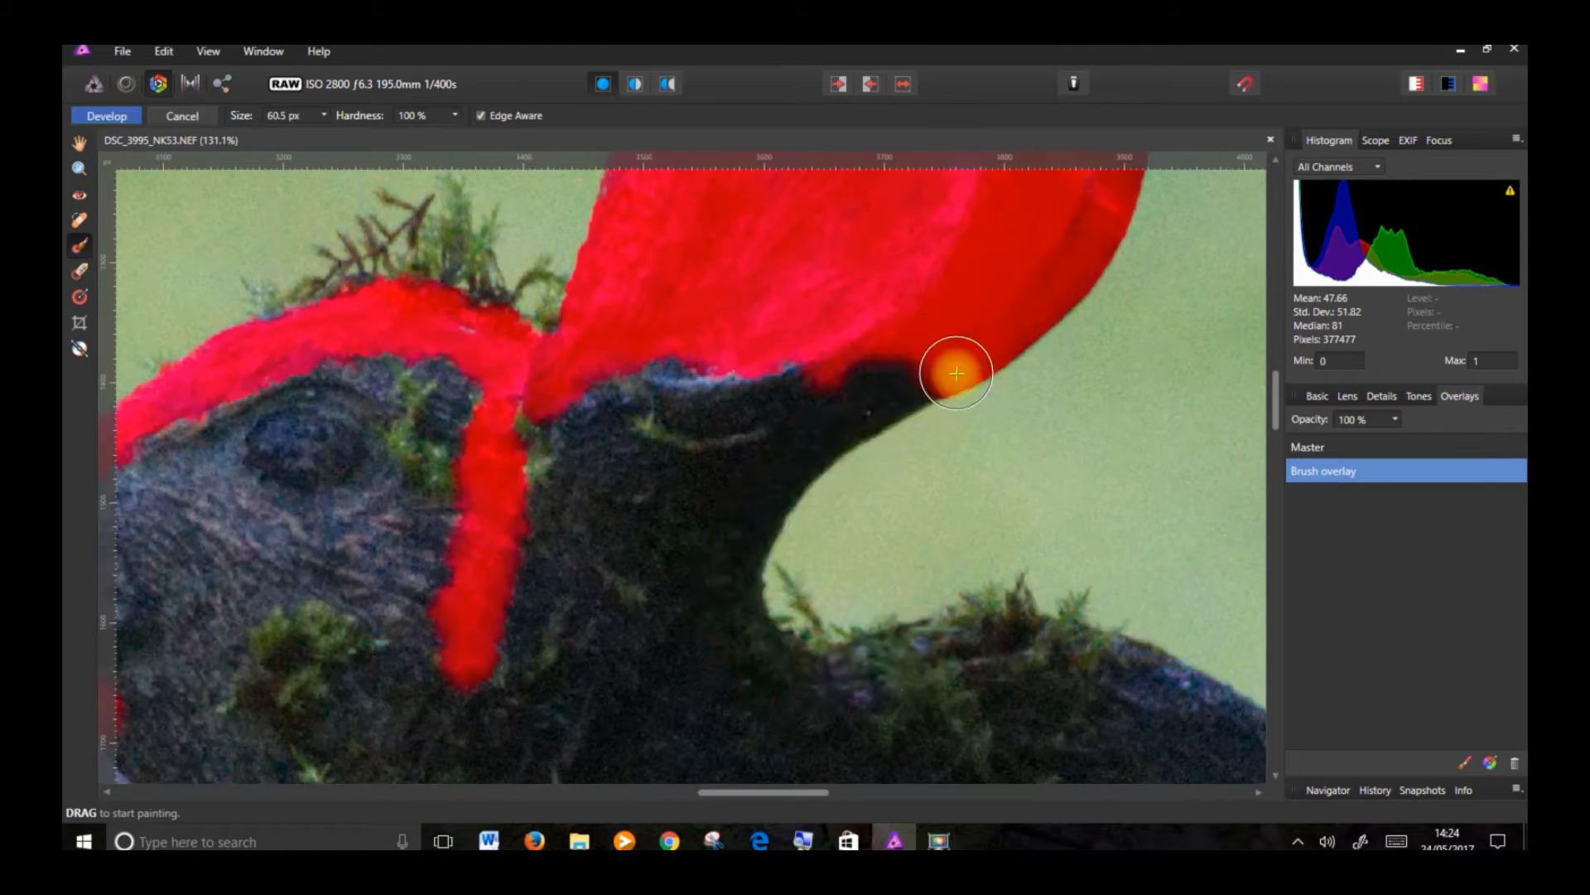
pyautogui.moveTo(952, 366); pyautogui.dragTo(426, 558)
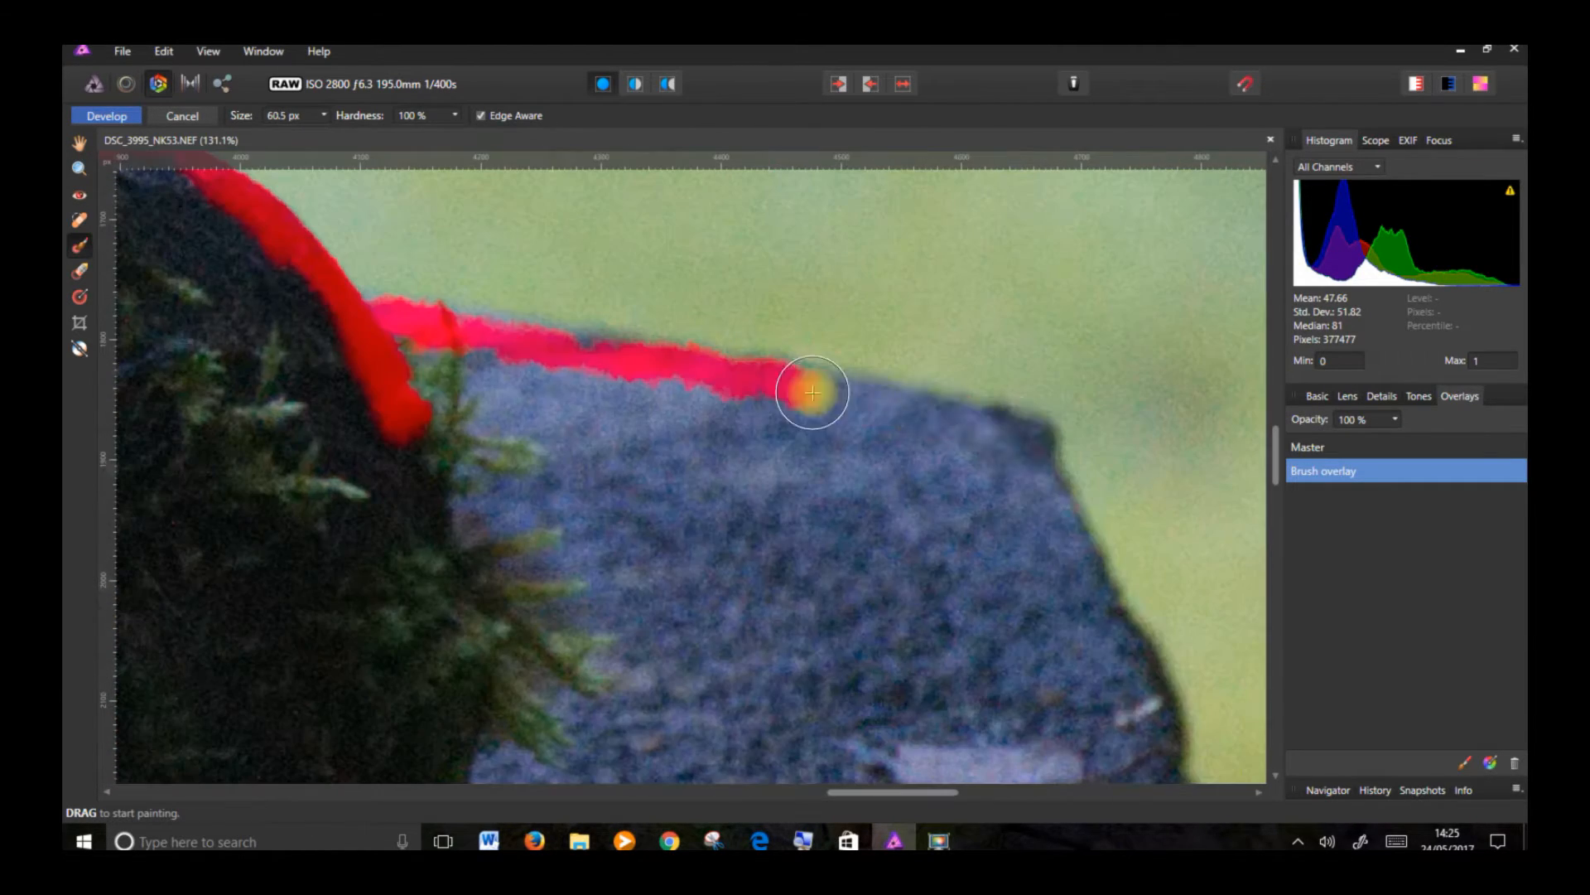
# Step: Paint the overlay along the bowl's right outer edge and lower contour behind and beyond the rabbit
pyautogui.moveTo(809, 384); pyautogui.dragTo(695, 412)
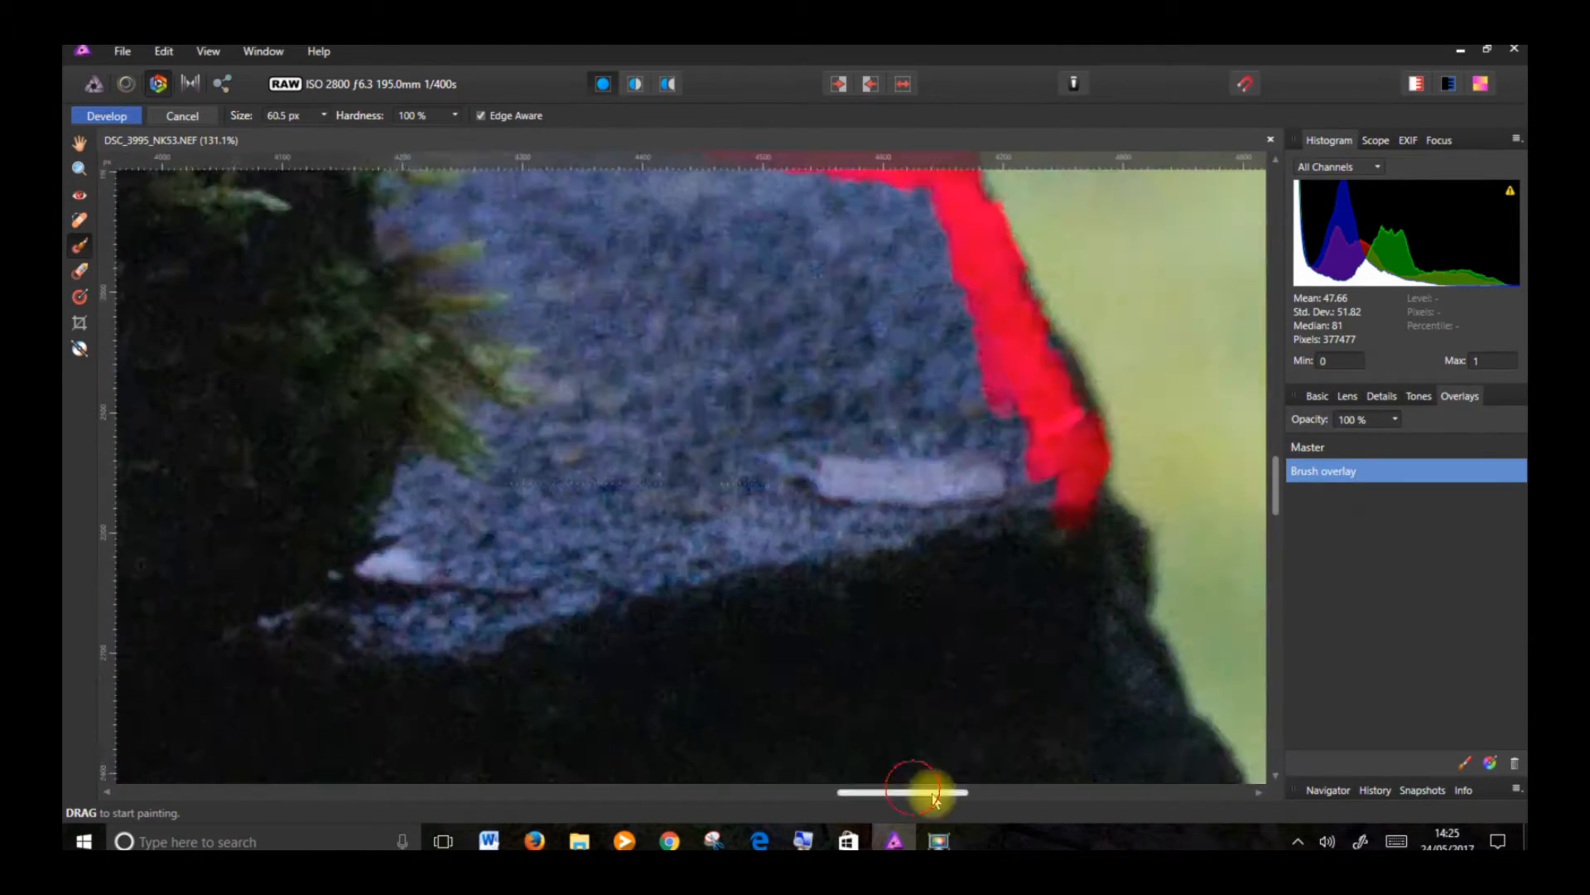
pyautogui.moveTo(994, 178); pyautogui.dragTo(883, 660)
pyautogui.moveTo(884, 660); pyautogui.dragTo(903, 729)
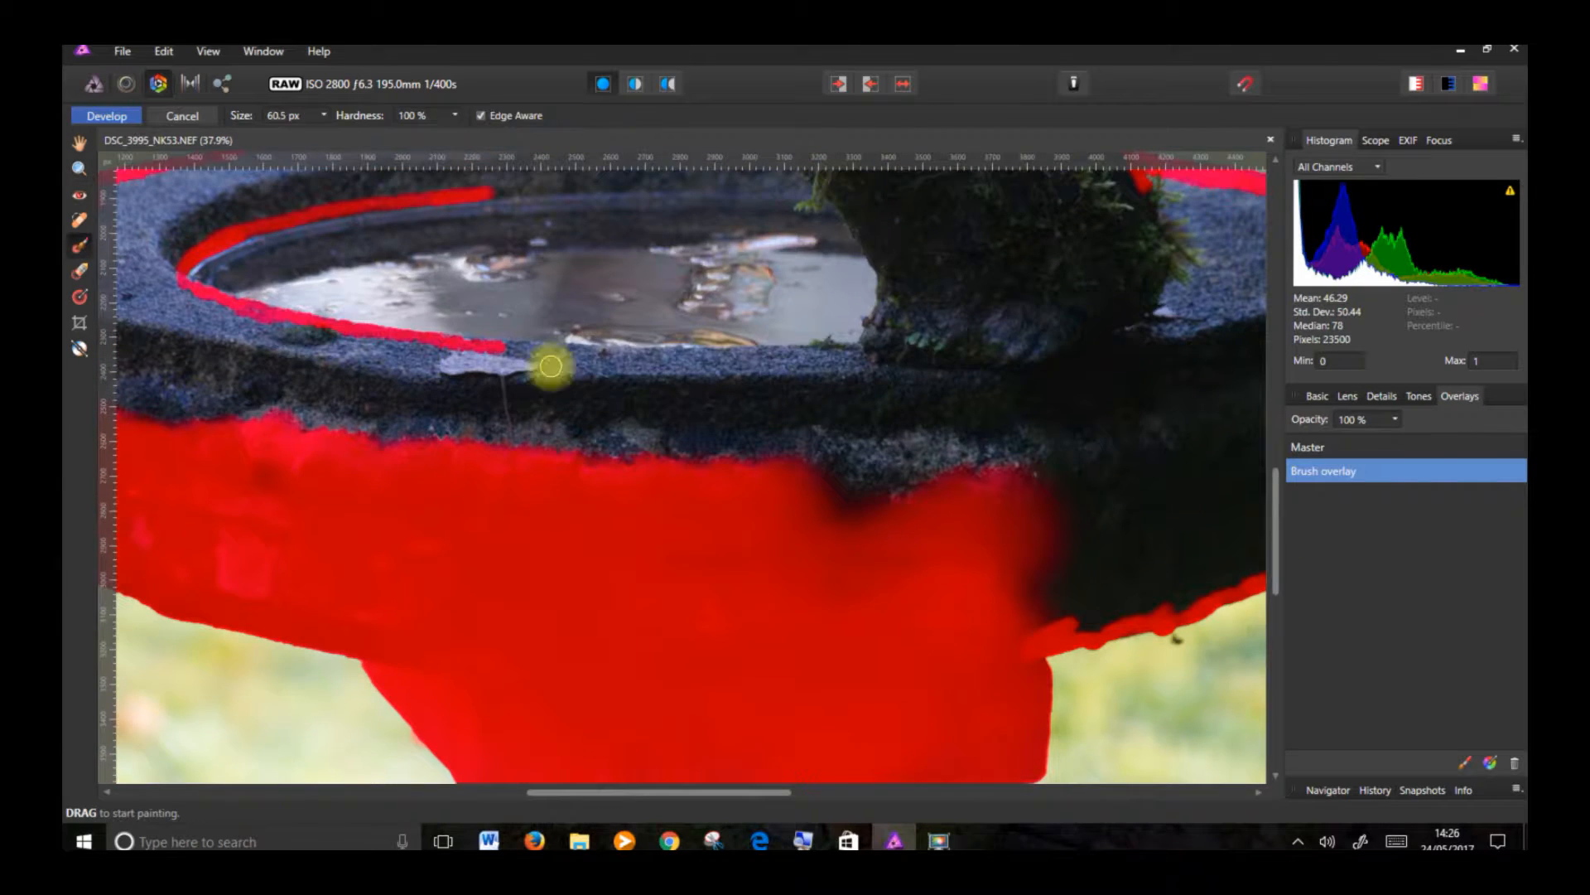
# Step: Paint the overlay along the bowl's inner rim around the water and up the rabbit's chest
pyautogui.moveTo(551, 365); pyautogui.dragTo(827, 351)
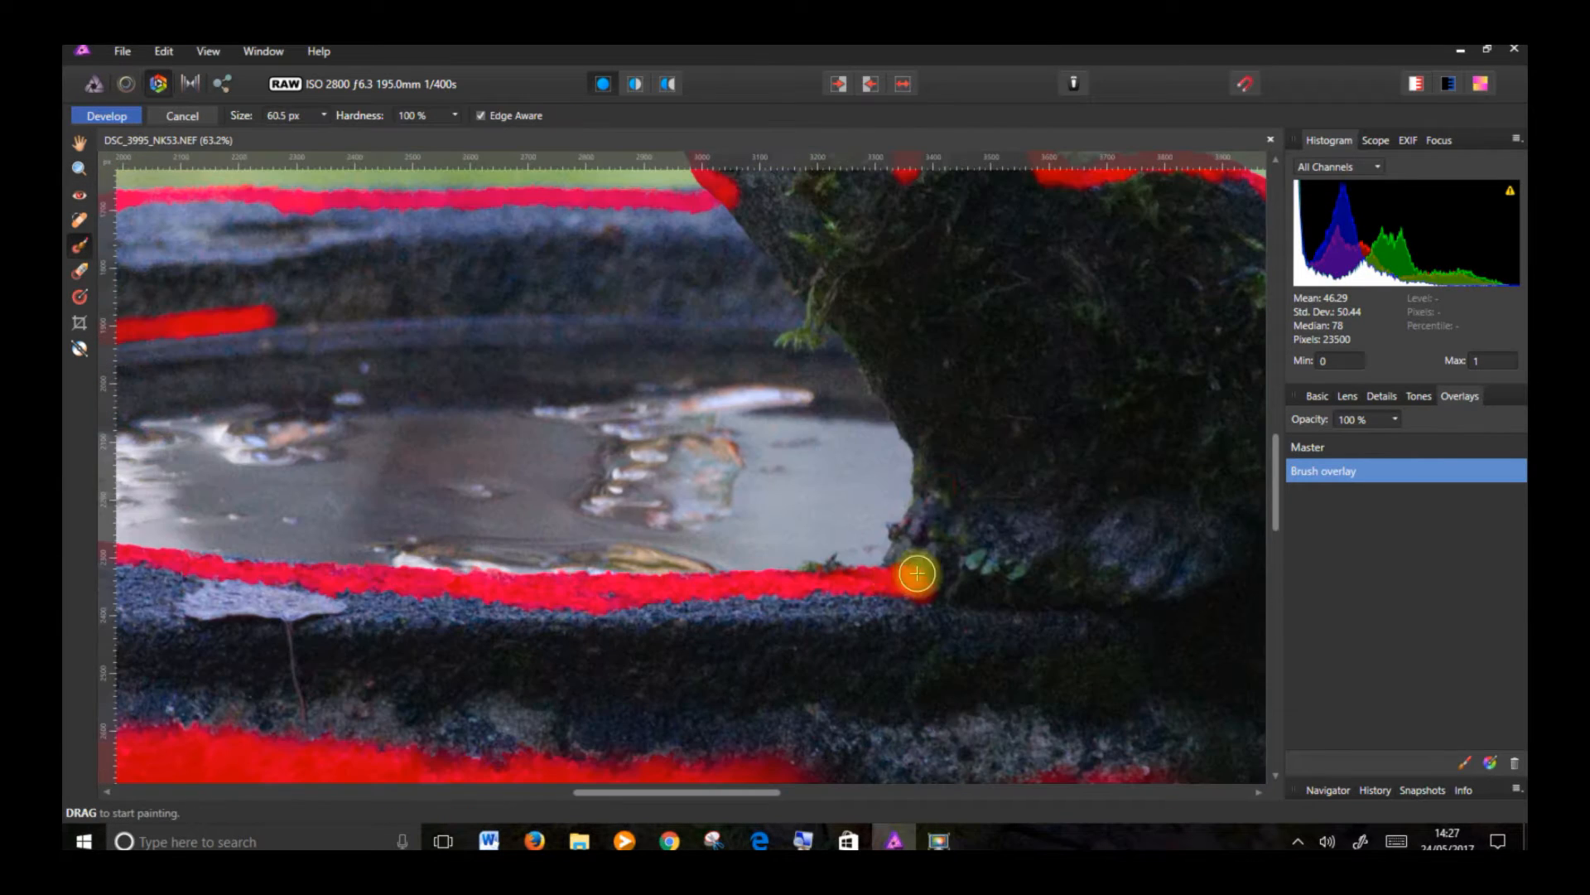
pyautogui.moveTo(916, 571)
pyautogui.mouseDown()
pyautogui.moveTo(922, 439)
pyautogui.moveTo(820, 288)
pyautogui.mouseUp()
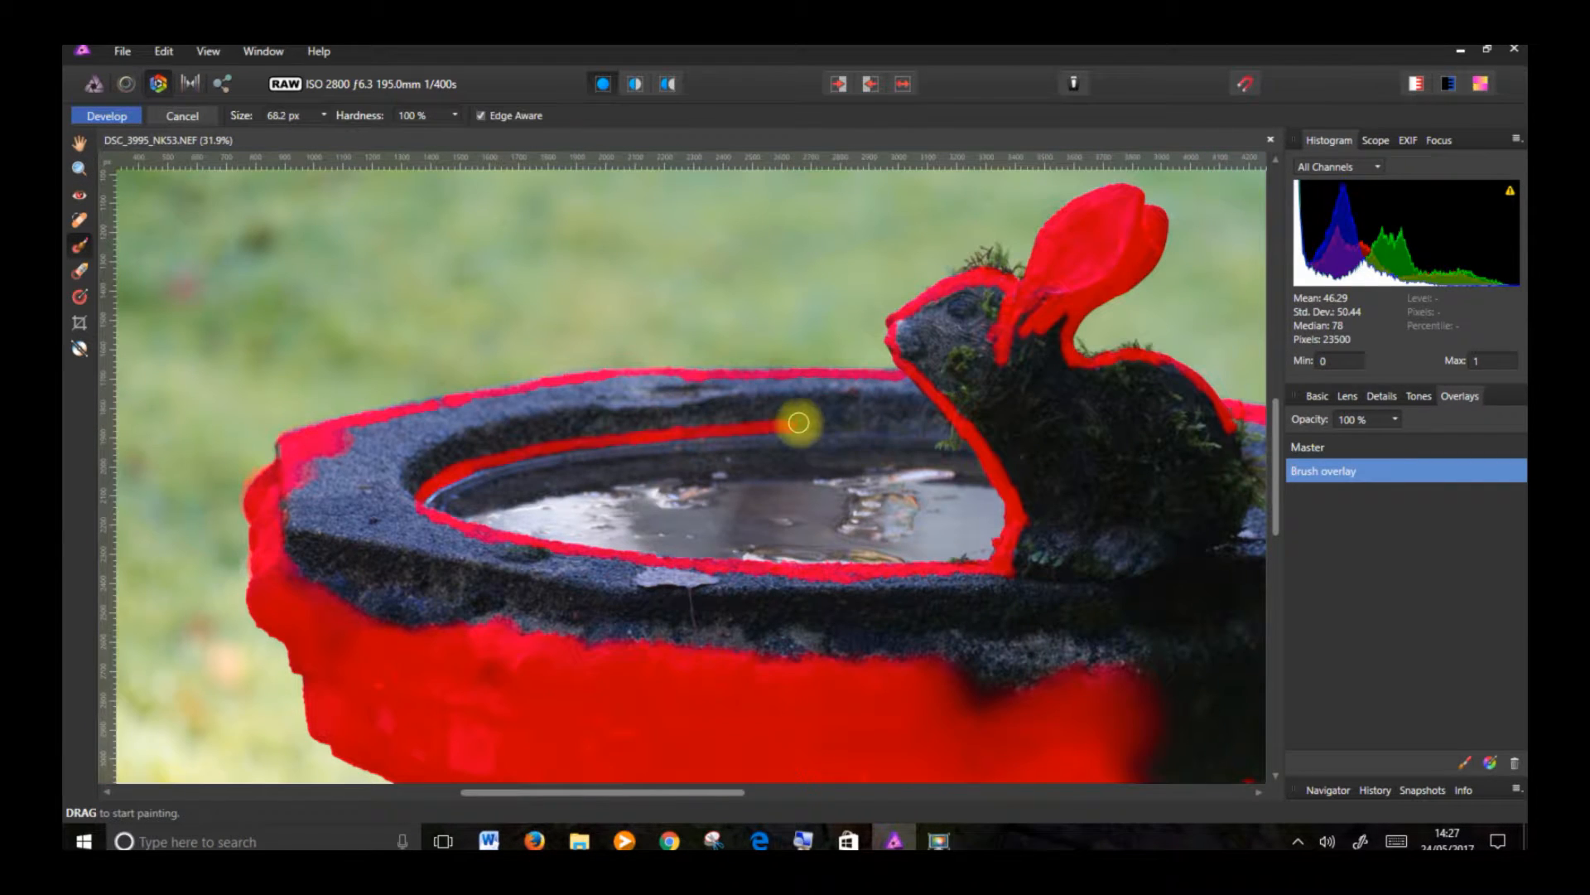
pyautogui.moveTo(798, 419)
pyautogui.mouseDown()
pyautogui.moveTo(383, 444)
pyautogui.moveTo(596, 426)
pyautogui.moveTo(679, 377)
pyautogui.moveTo(415, 550)
pyautogui.moveTo(1005, 568)
pyautogui.moveTo(994, 320)
pyautogui.moveTo(1223, 447)
pyautogui.moveTo(1072, 564)
pyautogui.moveTo(802, 614)
pyautogui.mouseUp()
# Step: Fill the remaining stone and rabbit areas of the overlay with a larger 275.8 px brush, undoing the stray stroke
pyautogui.press(']')
pyautogui.press(']')
pyautogui.hscroll(5, 803, 613)
pyautogui.moveTo(920, 555)
pyautogui.mouseDown()
pyautogui.moveTo(955, 568)
pyautogui.moveTo(737, 592)
pyautogui.moveTo(988, 534)
pyautogui.moveTo(743, 603)
pyautogui.moveTo(785, 539)
pyautogui.mouseUp()
pyautogui.scroll(-2, 737, 592)
pyautogui.hotkey('ctrl', 'z')
pyautogui.click(480, 115)
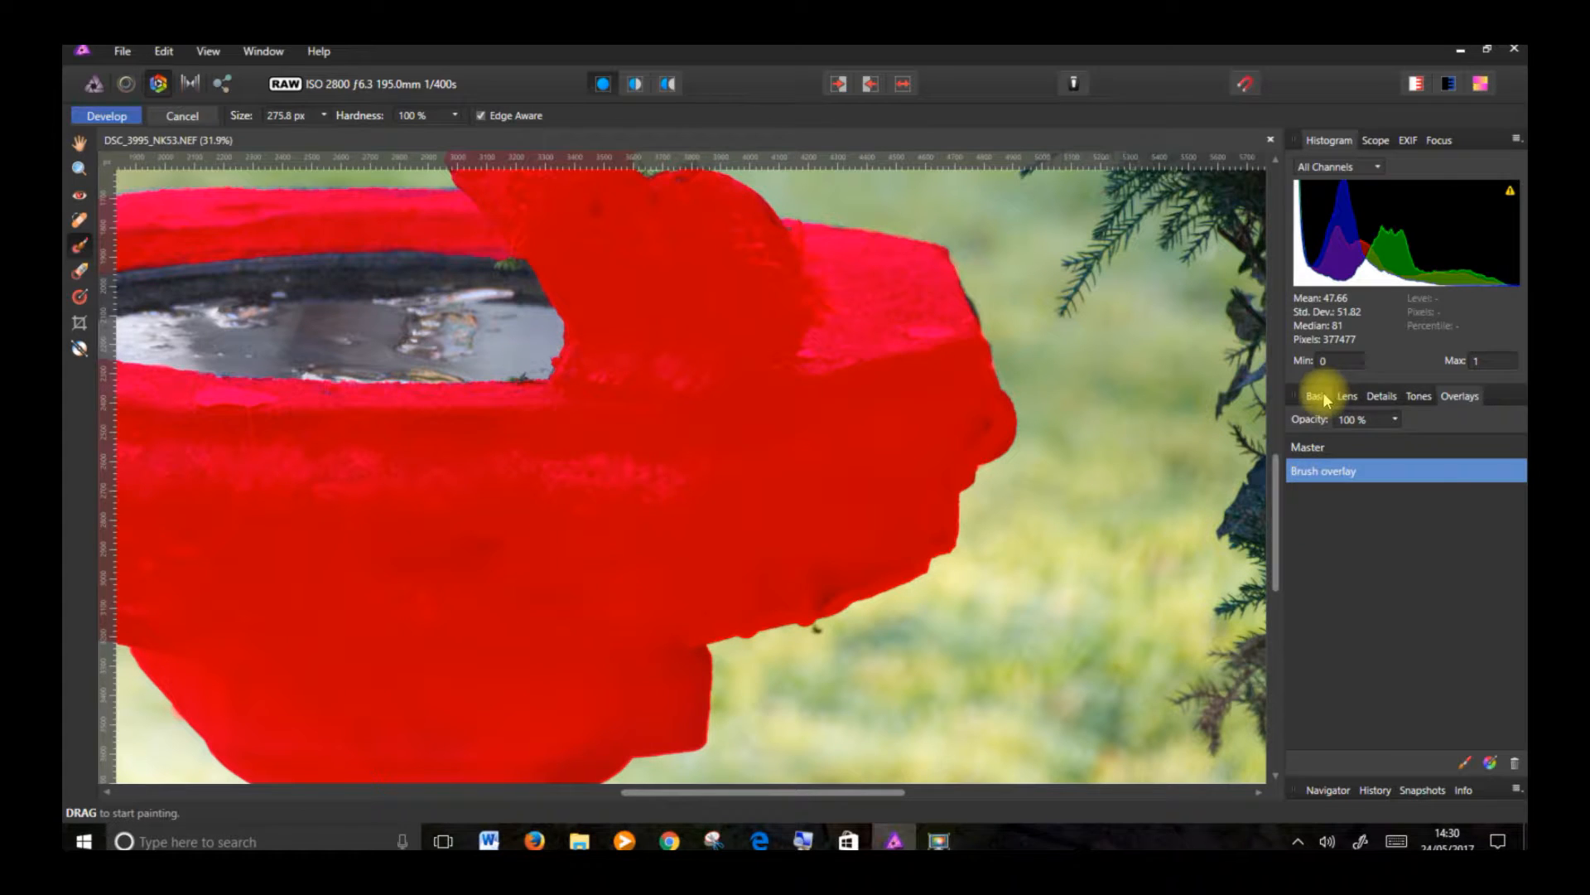
# Step: Set the brush overlay's contrast to 38%, brightness to 20% and blackpoint to -10%
pyautogui.click(1317, 396)
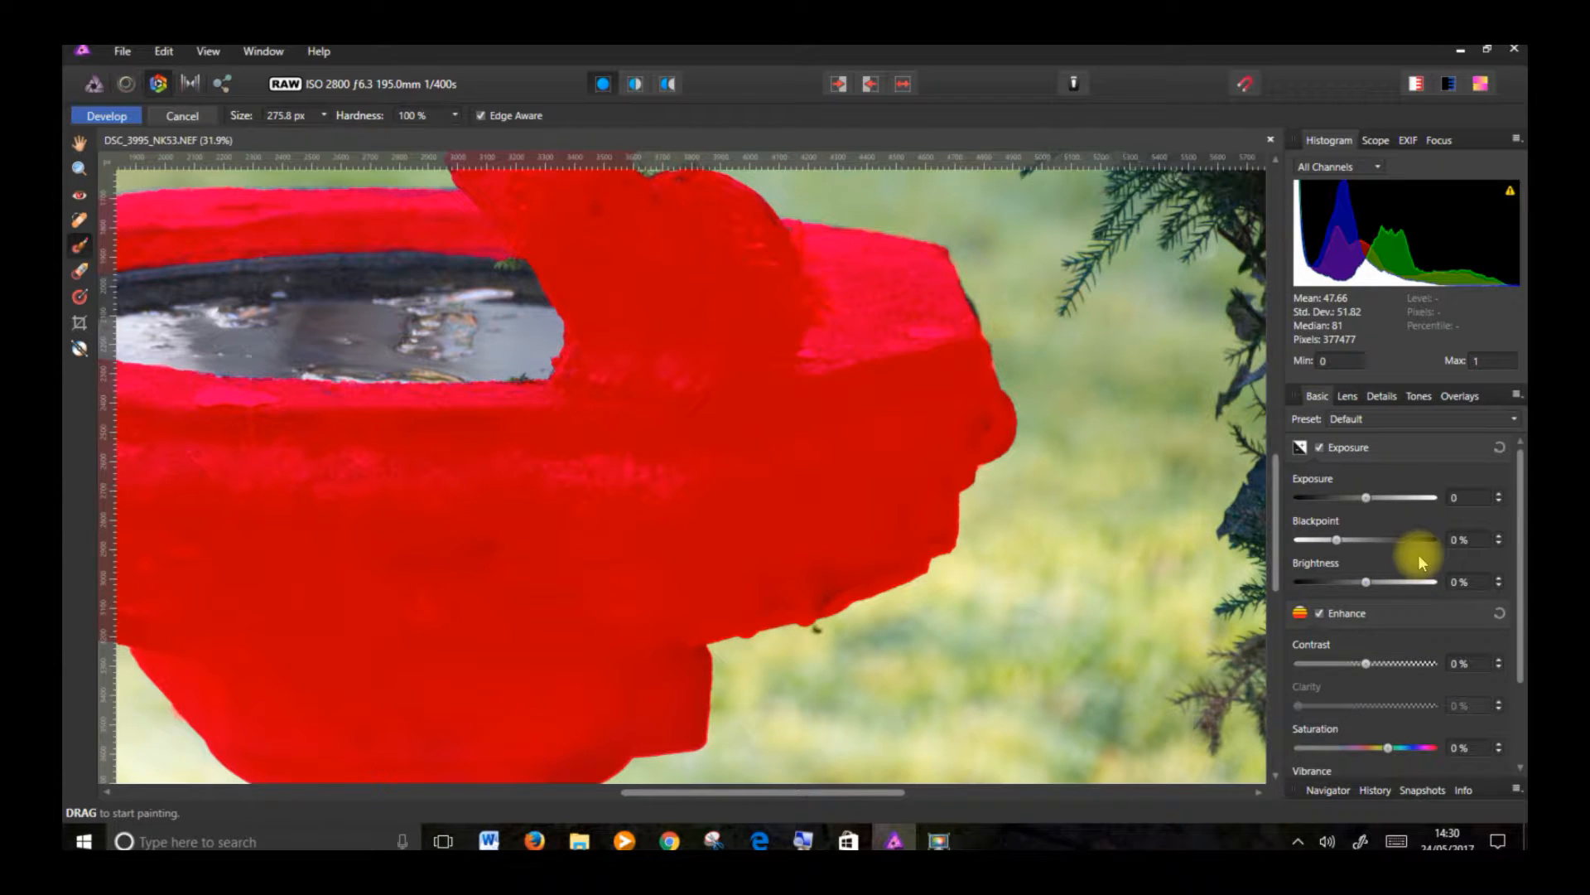
pyautogui.moveTo(870, 794); pyautogui.dragTo(779, 794)
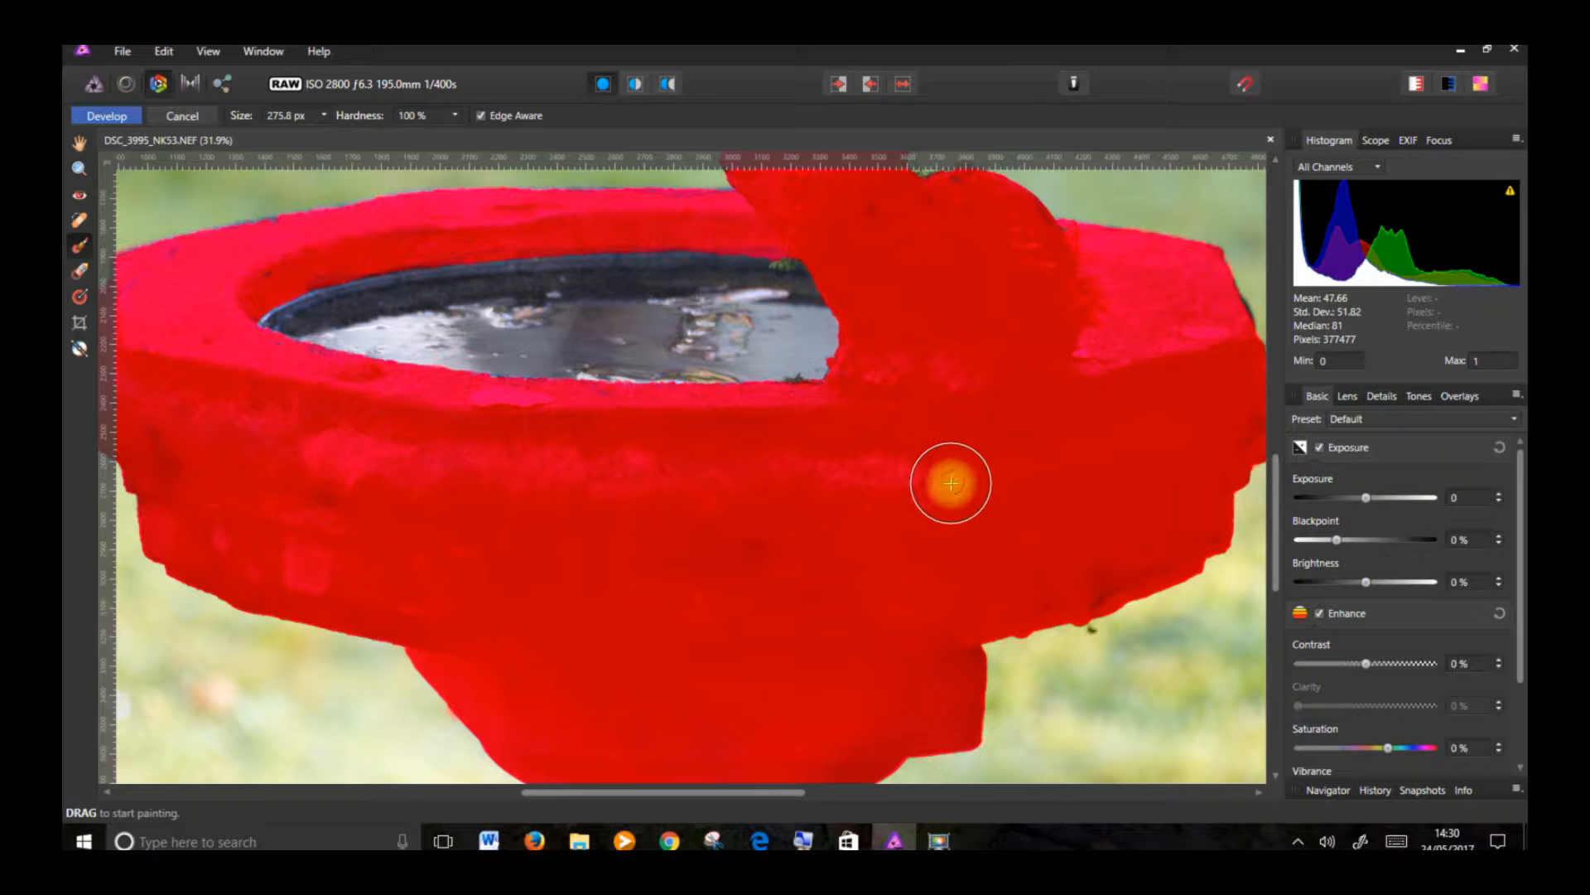
pyautogui.press('z')
pyautogui.moveTo(951, 478); pyautogui.dragTo(674, 479)
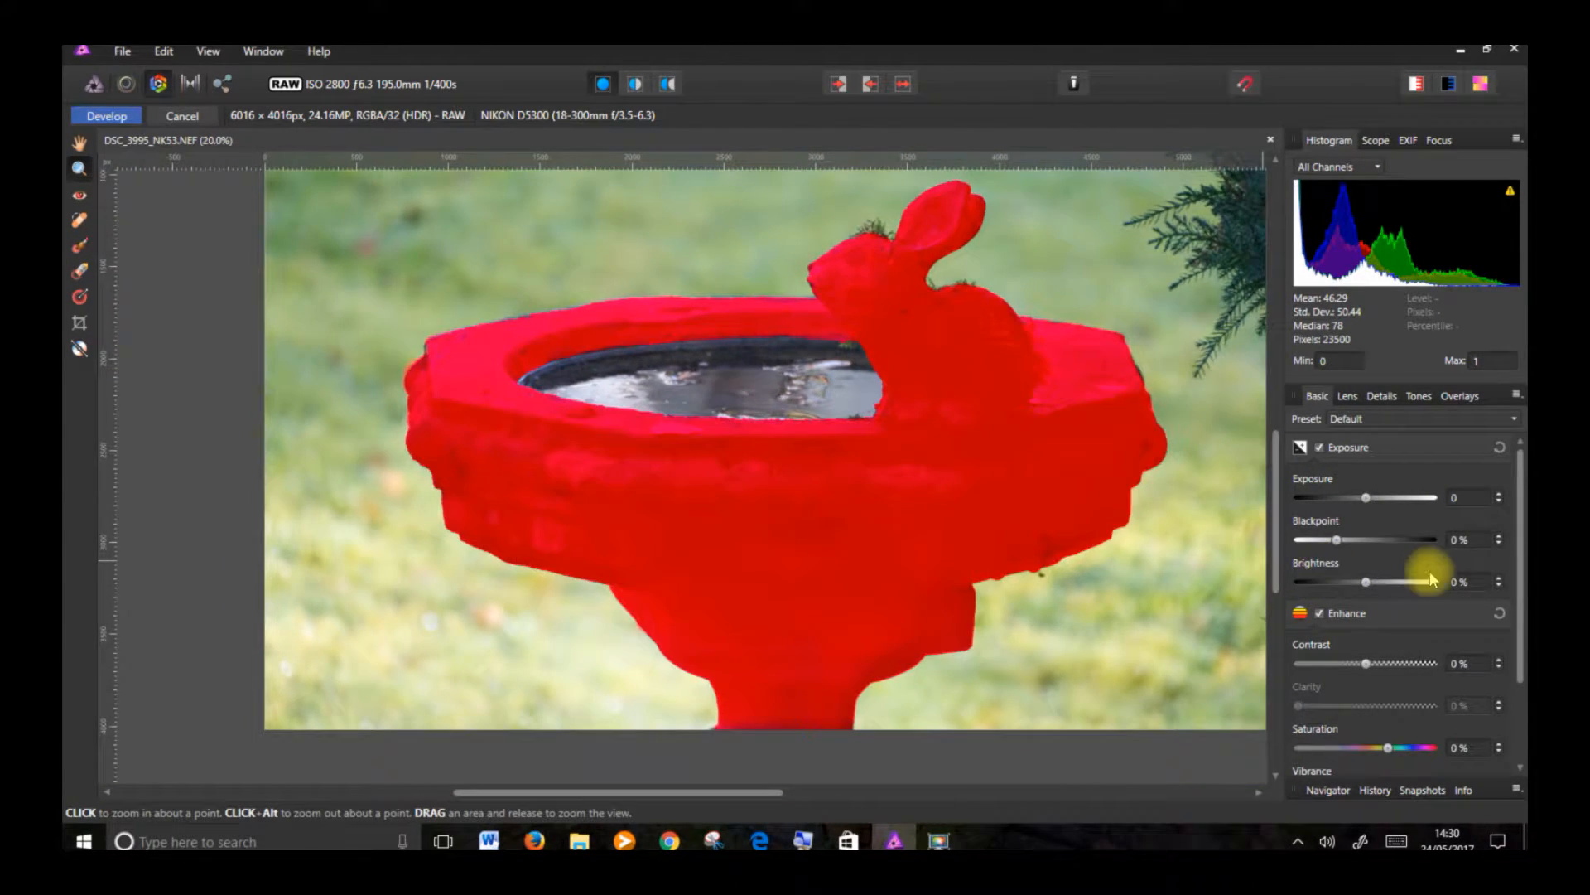
pyautogui.moveTo(1365, 665); pyautogui.dragTo(1416, 662)
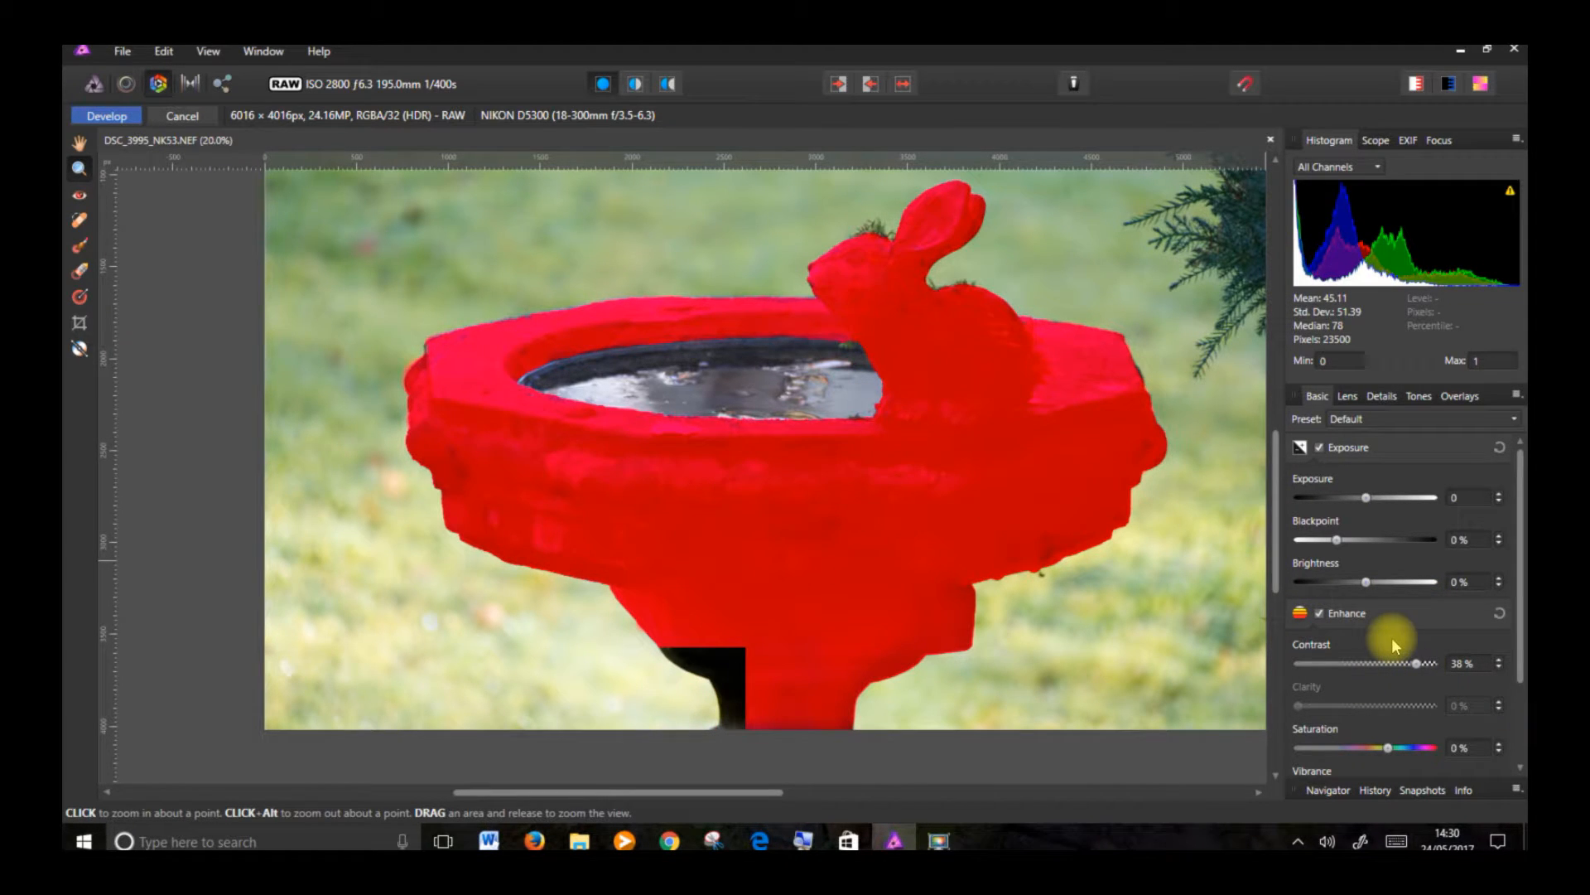
pyautogui.moveTo(1375, 583); pyautogui.dragTo(1419, 587)
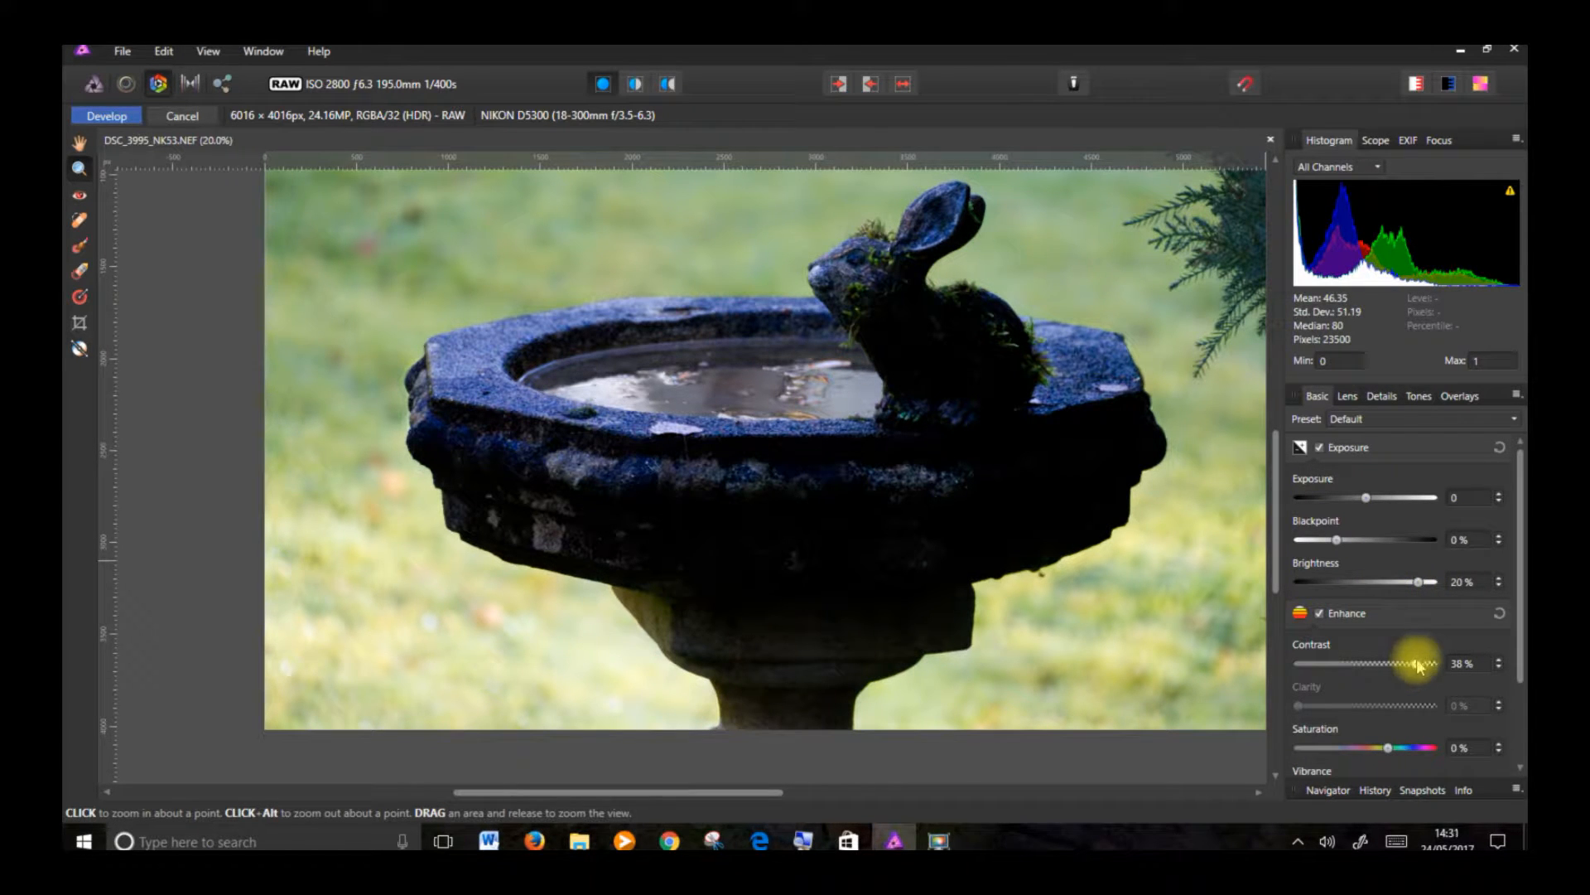
pyautogui.moveTo(1339, 539); pyautogui.dragTo(1271, 540)
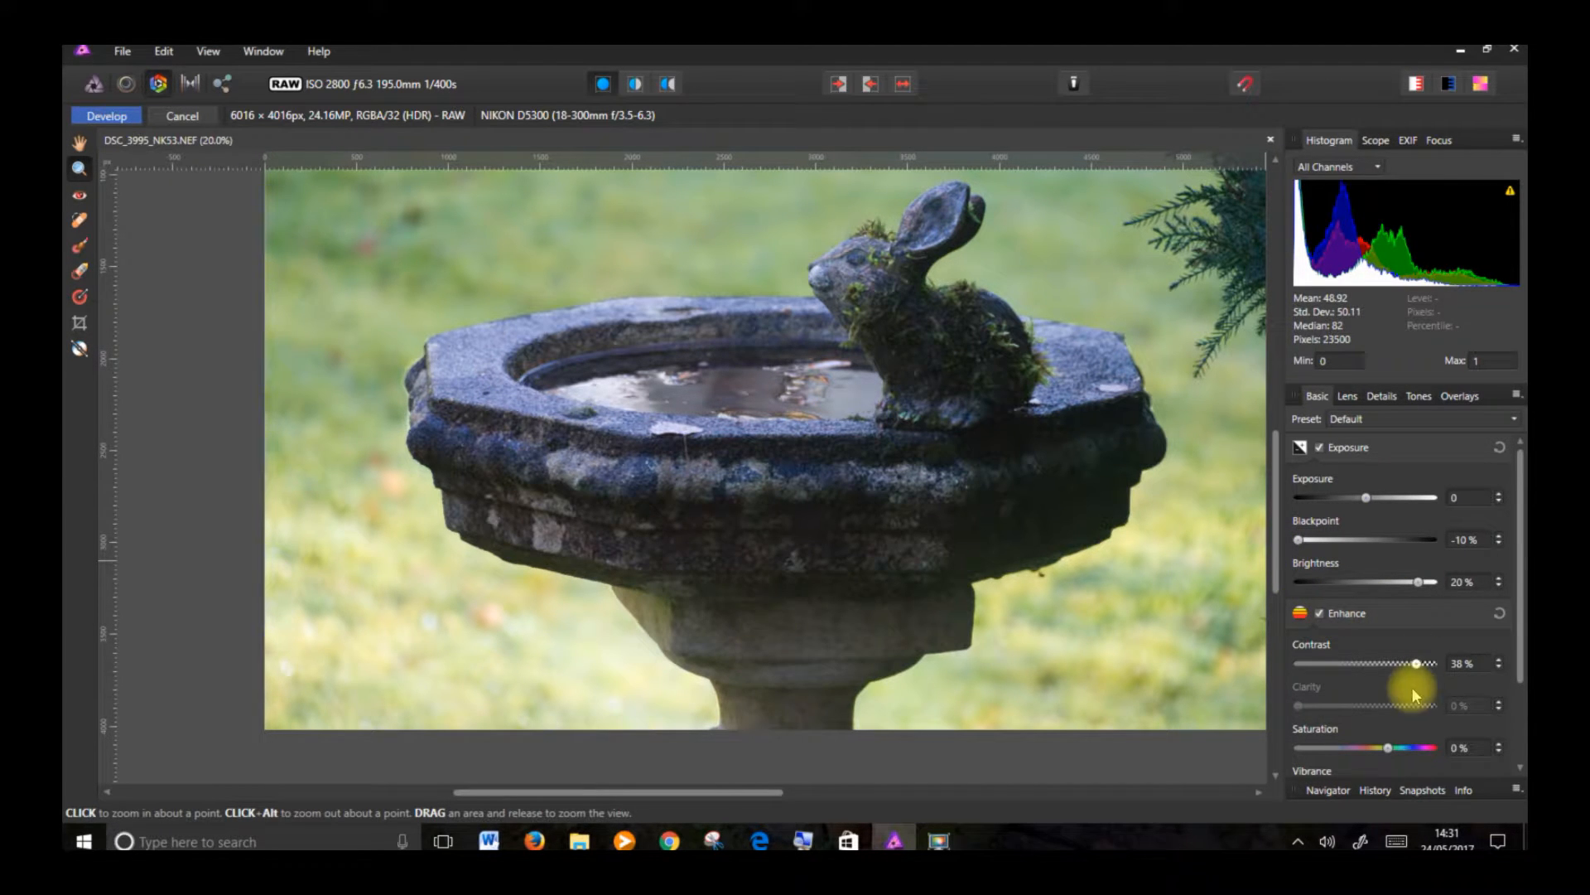
# Step: Enable white balance for the brush overlay and warm its temperature to about 21%
pyautogui.moveTo(1520, 637); pyautogui.dragTo(1520, 708)
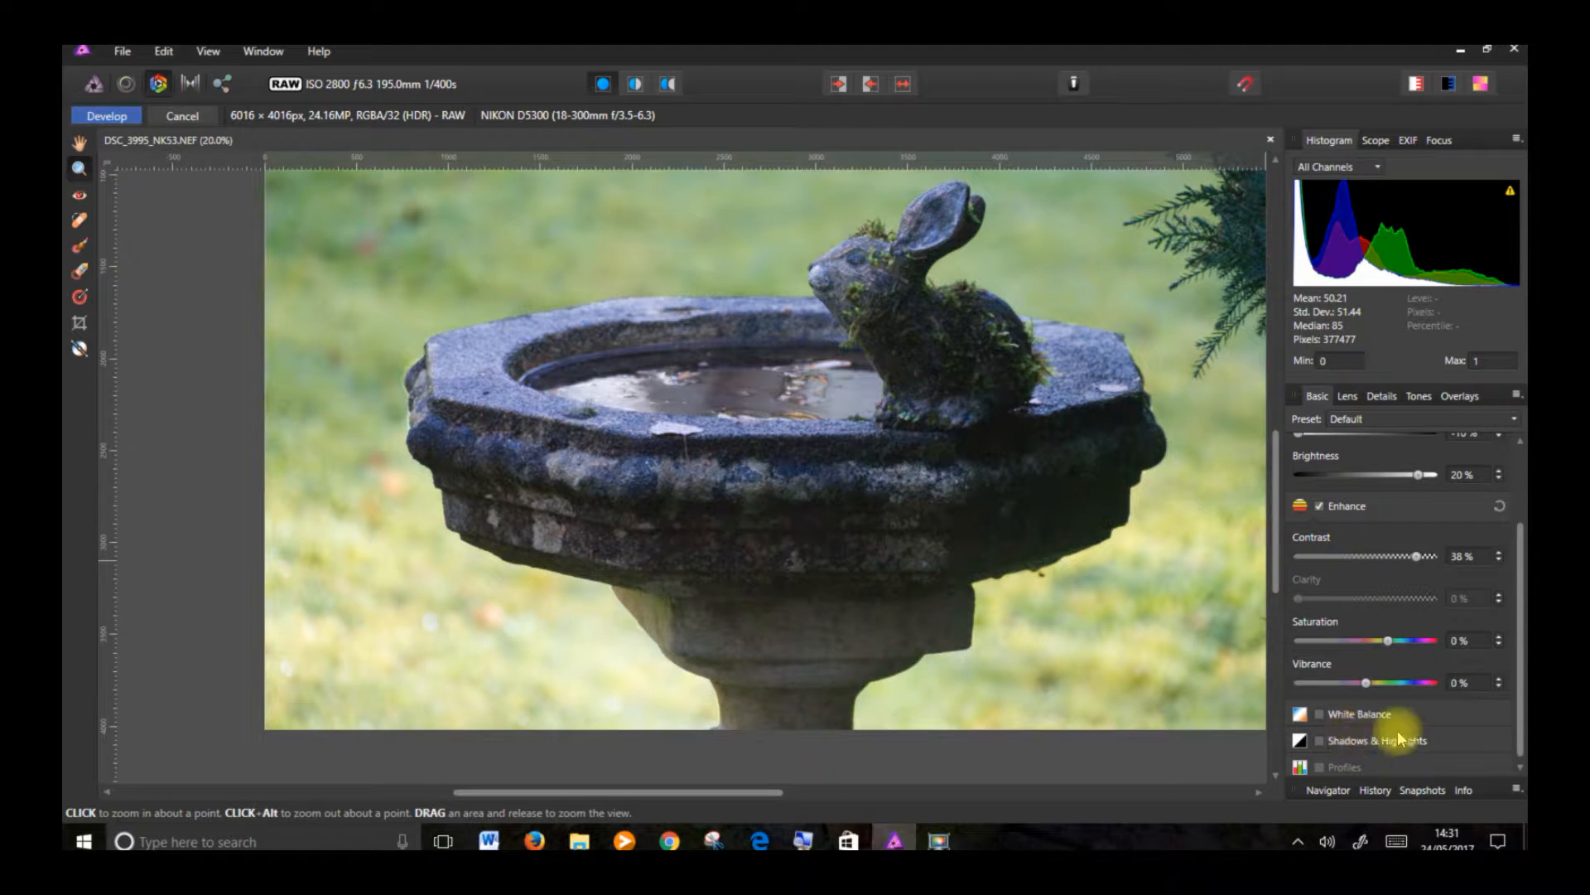
pyautogui.moveTo(1519, 732); pyautogui.dragTo(1513, 764)
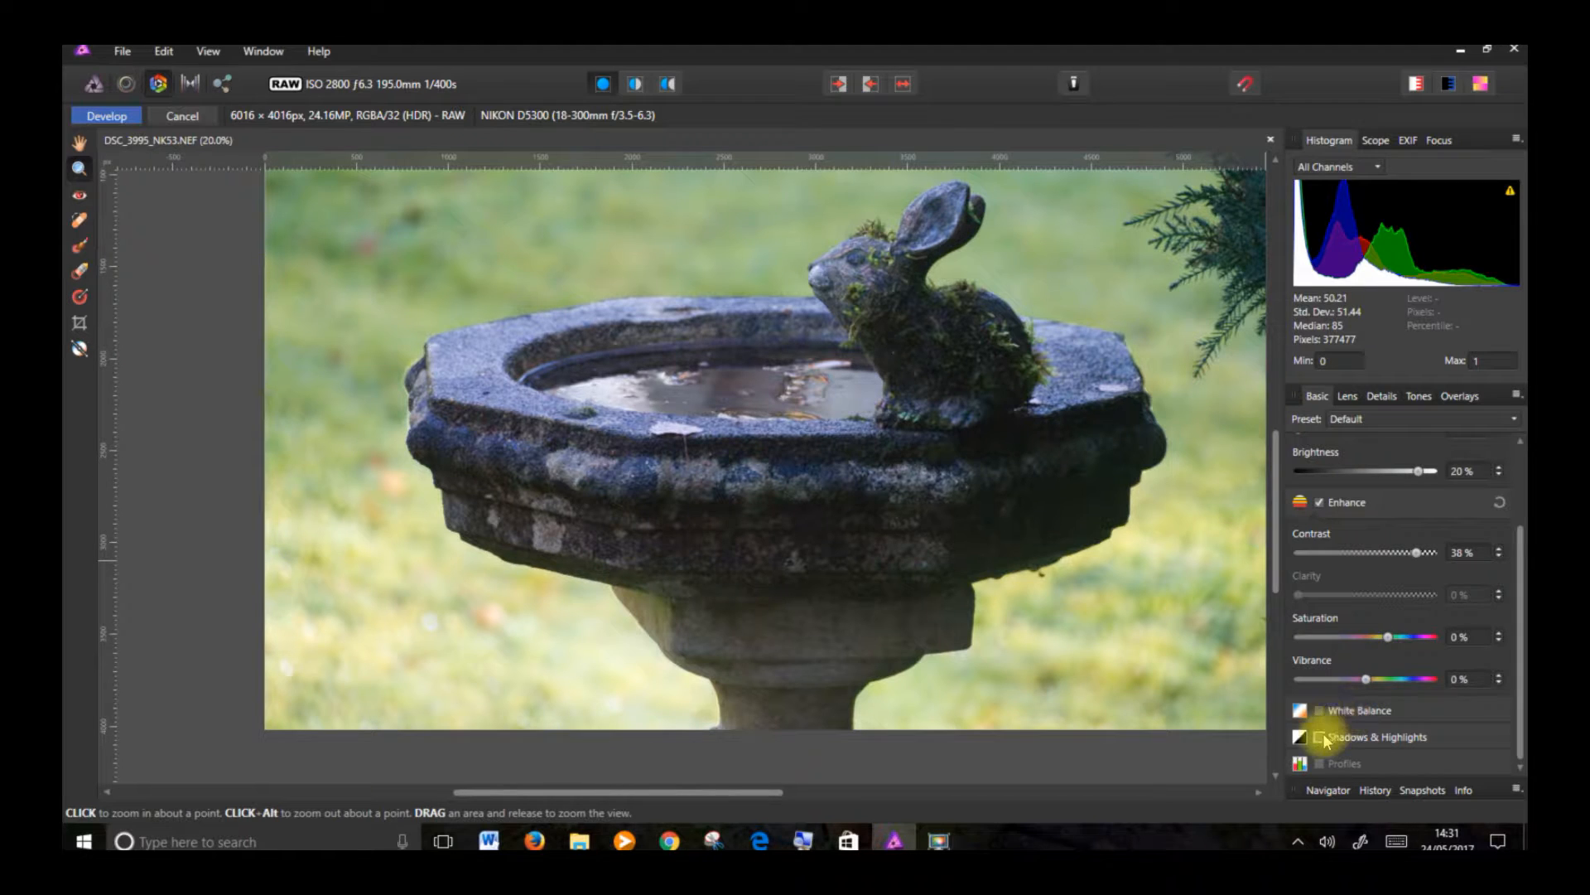
pyautogui.click(1382, 717)
pyautogui.moveTo(1370, 763); pyautogui.dragTo(1387, 764)
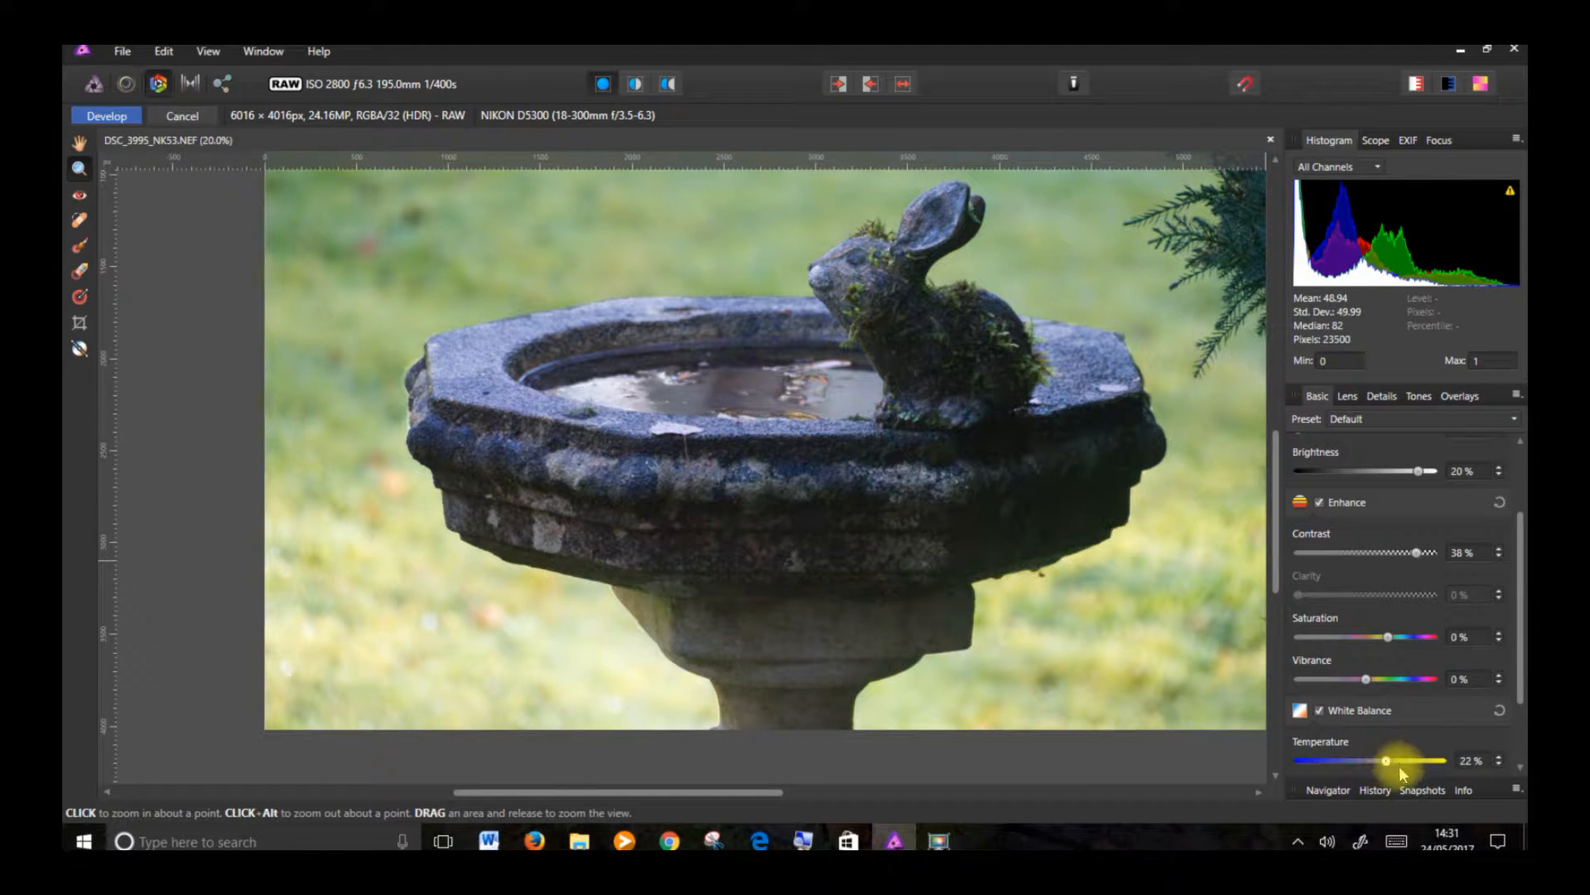
# Step: Enable Shadows & Highlights for the brush overlay and set the shadows to 61%
pyautogui.moveTo(1520, 634); pyautogui.dragTo(1467, 699)
pyautogui.click(1320, 736)
pyautogui.scroll(-3, 1484, 723)
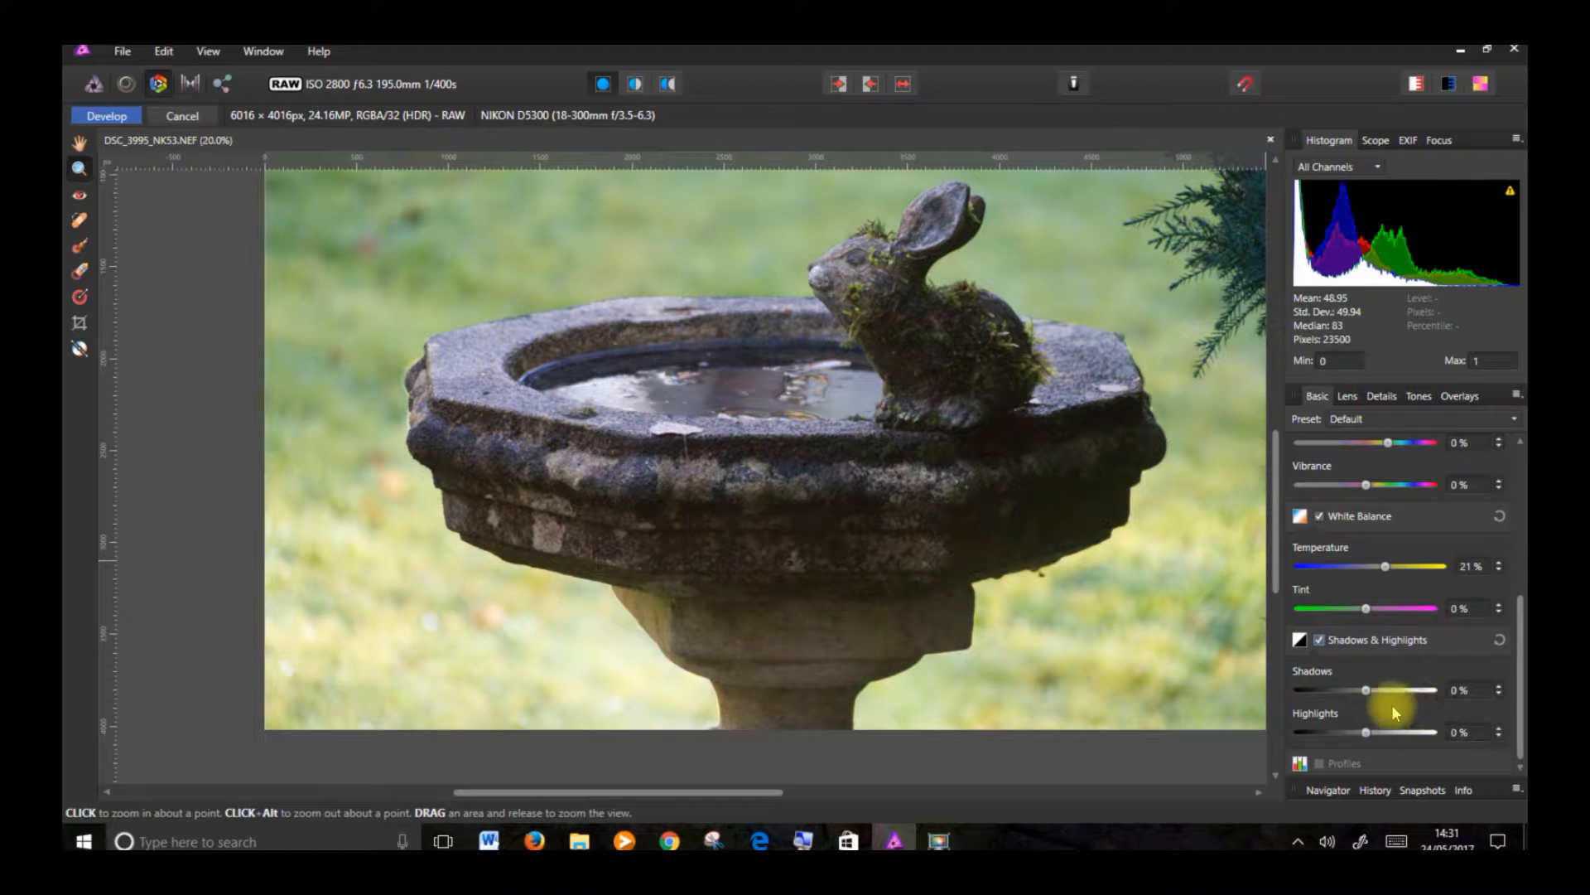
pyautogui.moveTo(1366, 691); pyautogui.dragTo(1438, 711)
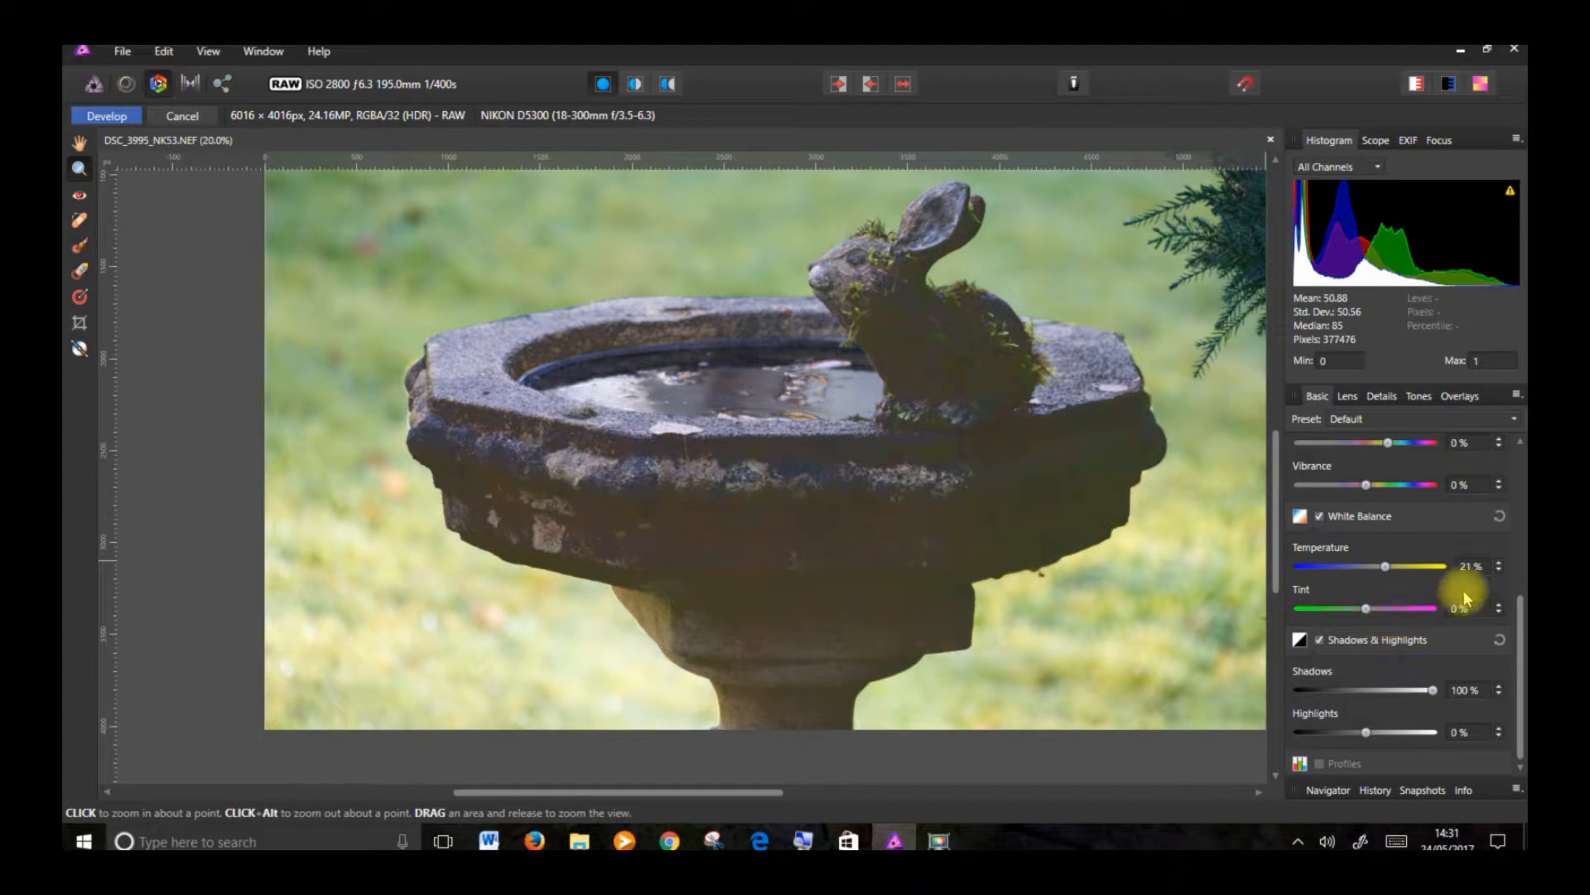
pyautogui.moveTo(1411, 692); pyautogui.dragTo(1405, 691)
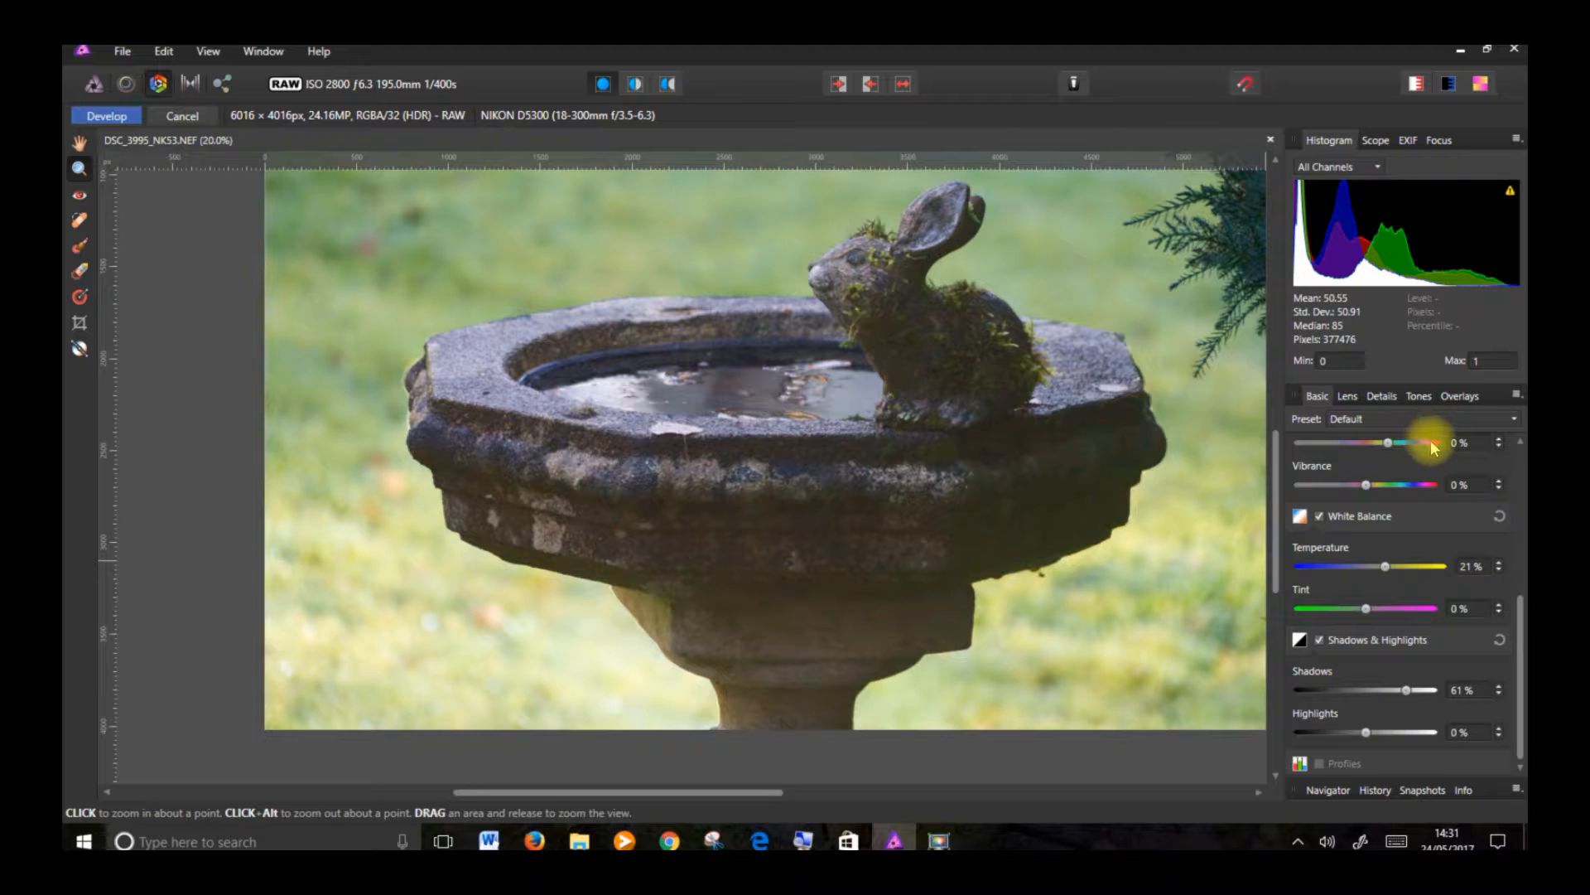
# Step: Add a second brush overlay below the existing one
pyautogui.click(1381, 397)
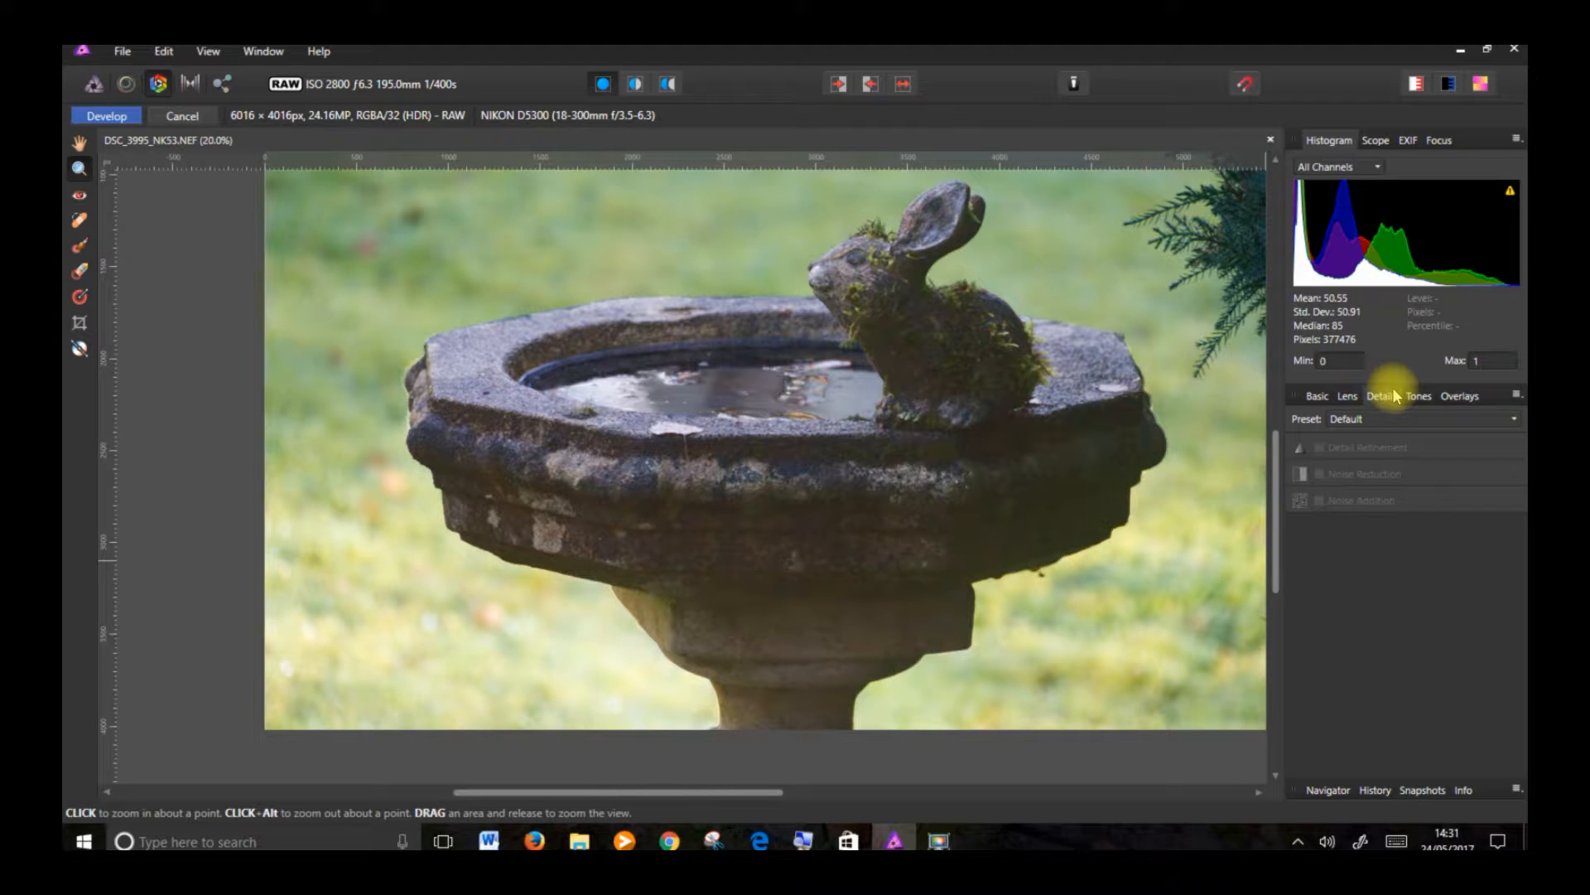
pyautogui.click(1462, 399)
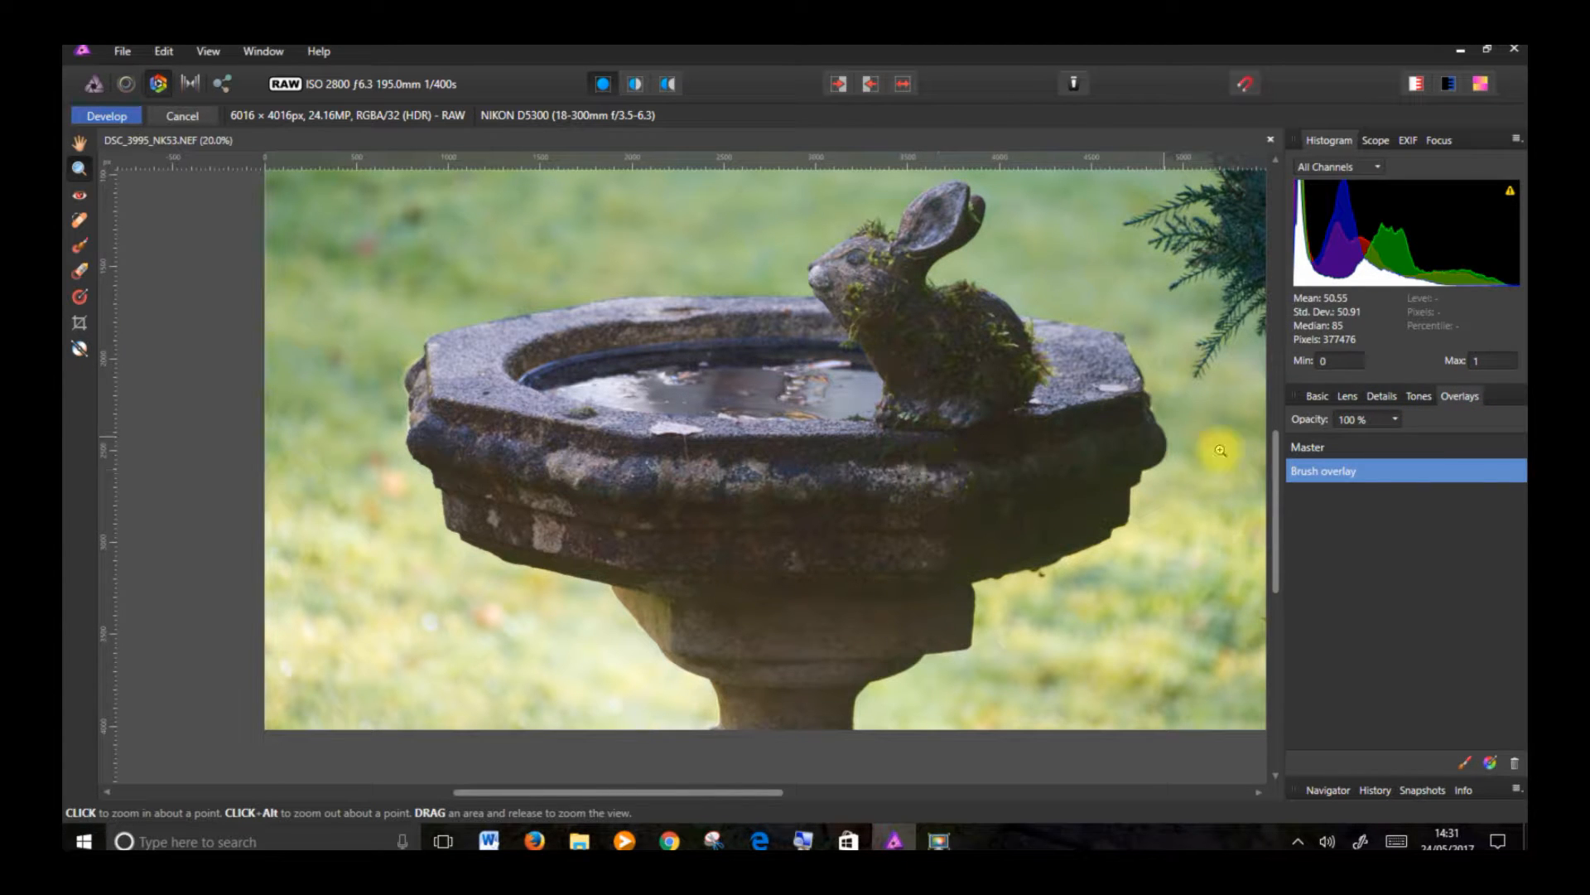
pyautogui.click(1463, 763)
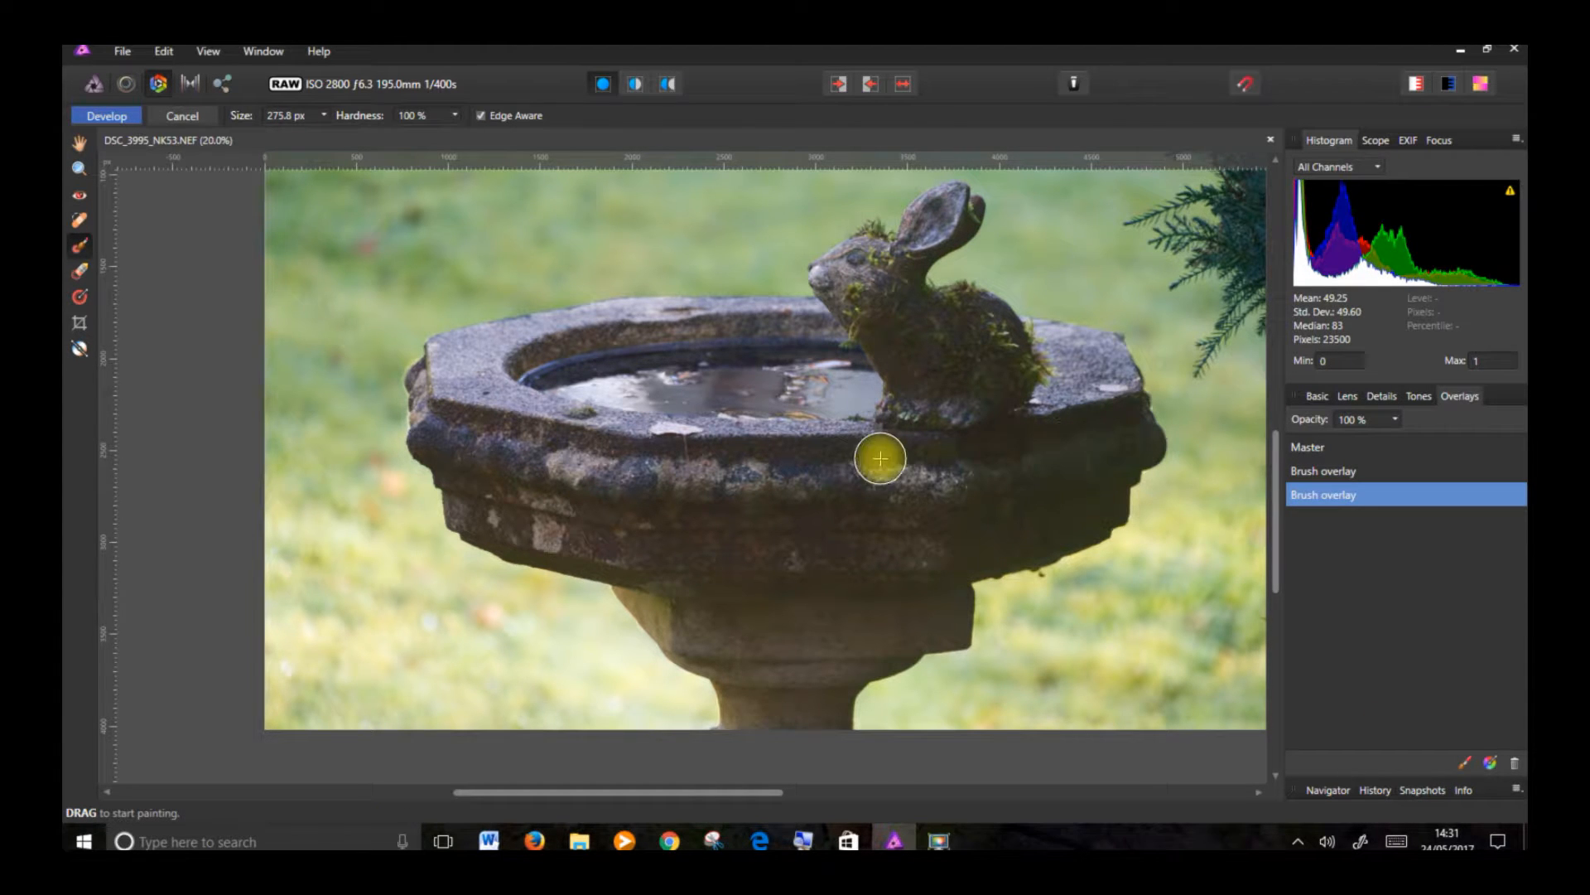
# Step: Paint the second overlay over the shaded right side of the bowl, turning off Edge Aware to fill the interior gaps
pyautogui.moveTo(984, 462)
pyautogui.mouseDown()
pyautogui.moveTo(1033, 451)
pyautogui.moveTo(988, 449)
pyautogui.moveTo(1060, 423)
pyautogui.mouseUp()
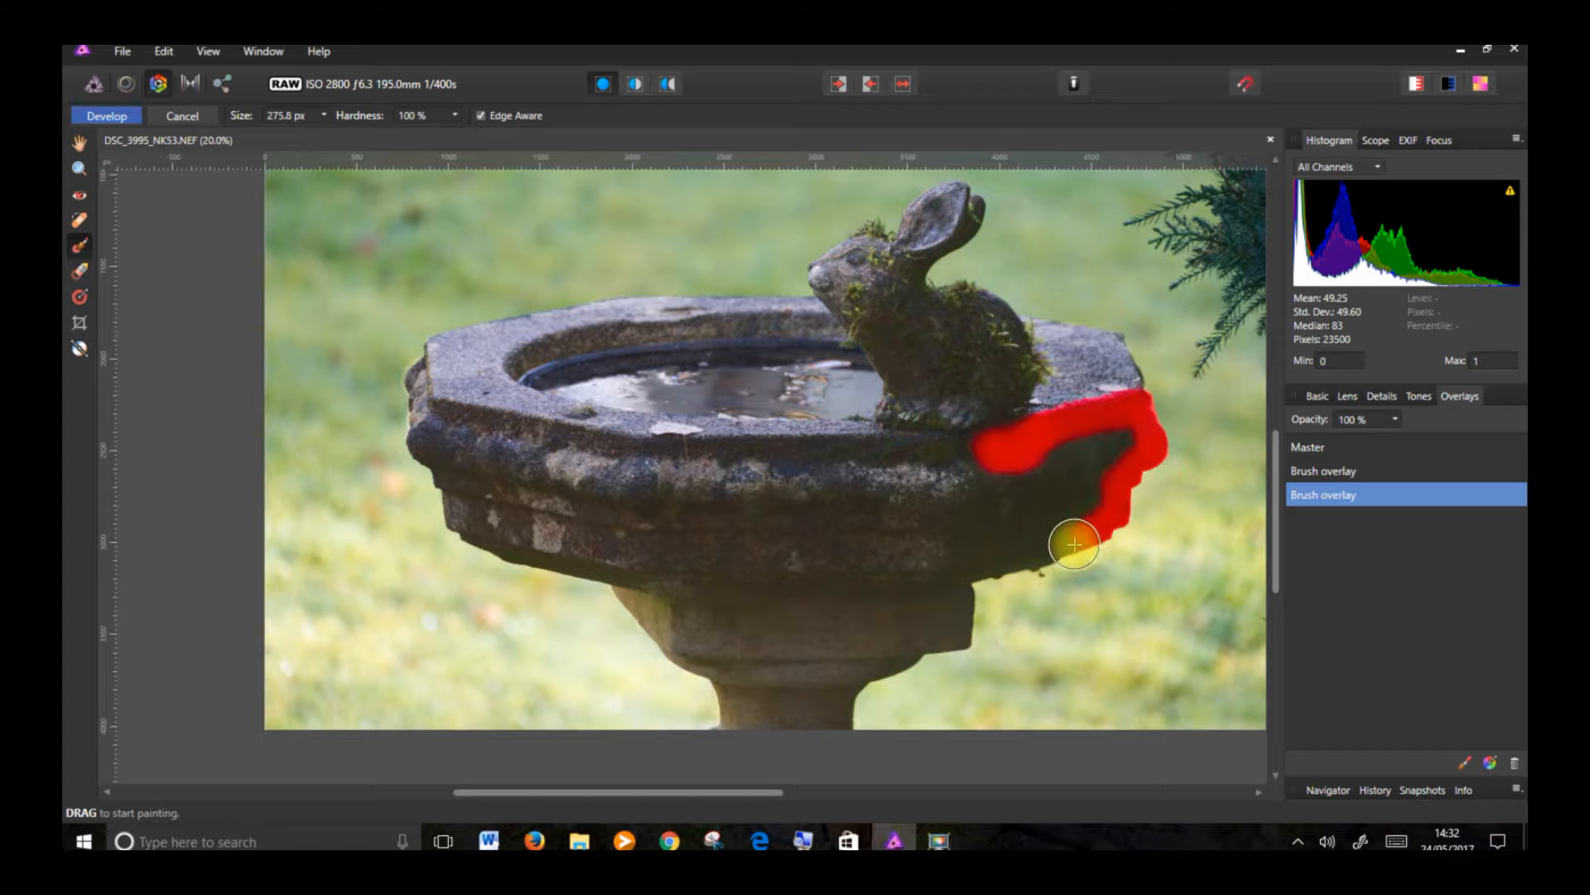
pyautogui.moveTo(967, 556)
pyautogui.mouseDown()
pyautogui.moveTo(999, 463)
pyautogui.moveTo(1119, 431)
pyautogui.moveTo(1078, 480)
pyautogui.moveTo(1012, 510)
pyautogui.moveTo(1073, 495)
pyautogui.moveTo(1011, 524)
pyautogui.moveTo(1036, 519)
pyautogui.moveTo(1002, 470)
pyautogui.mouseUp()
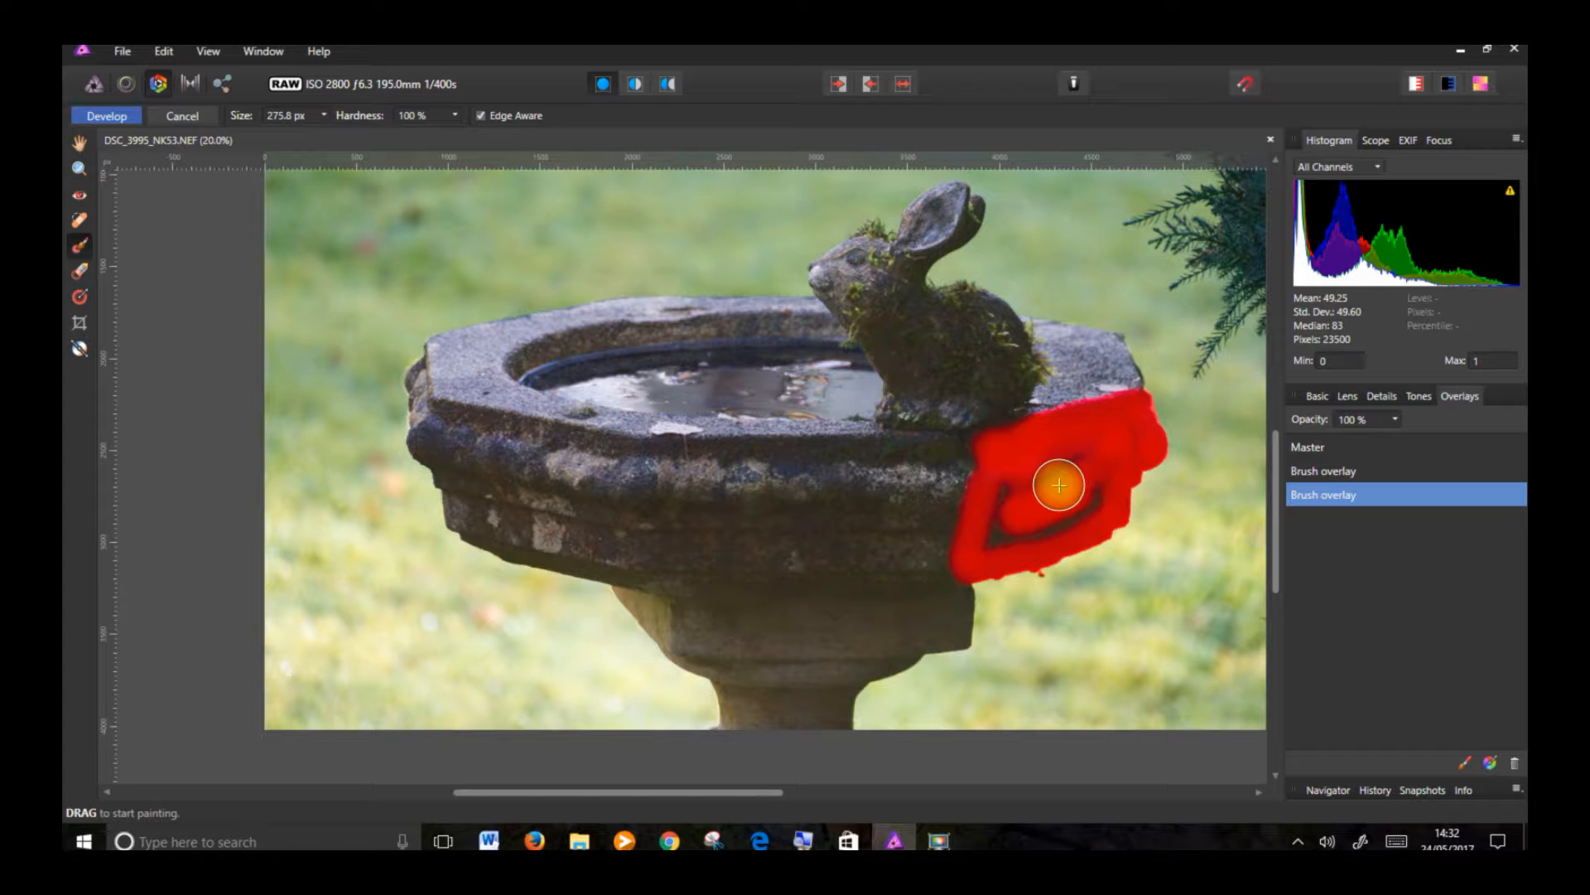
pyautogui.click(481, 116)
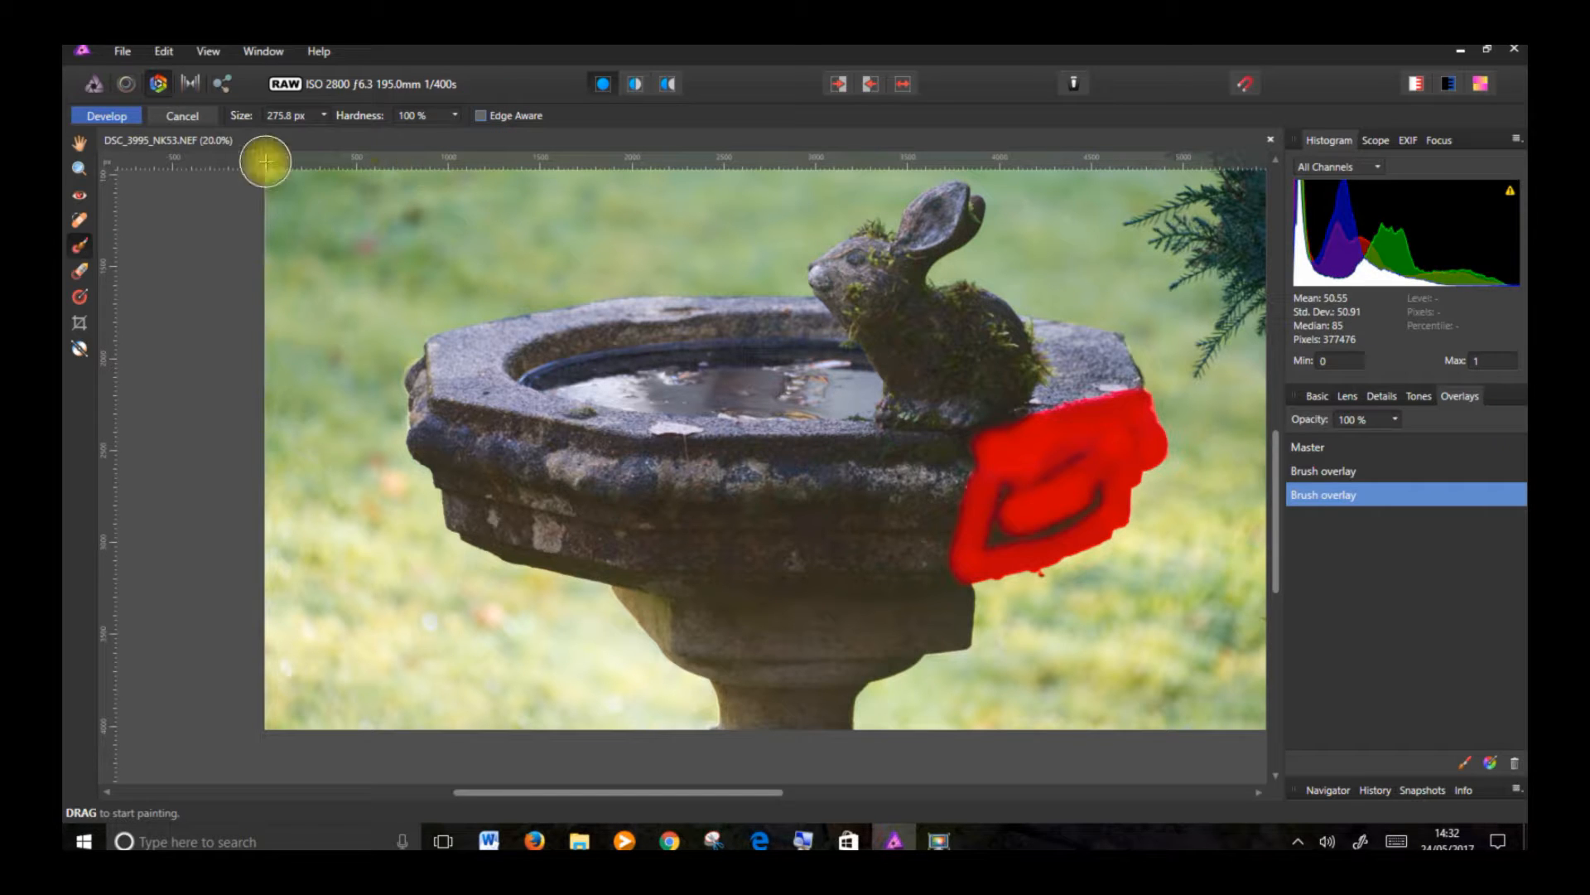
pyautogui.click(436, 122)
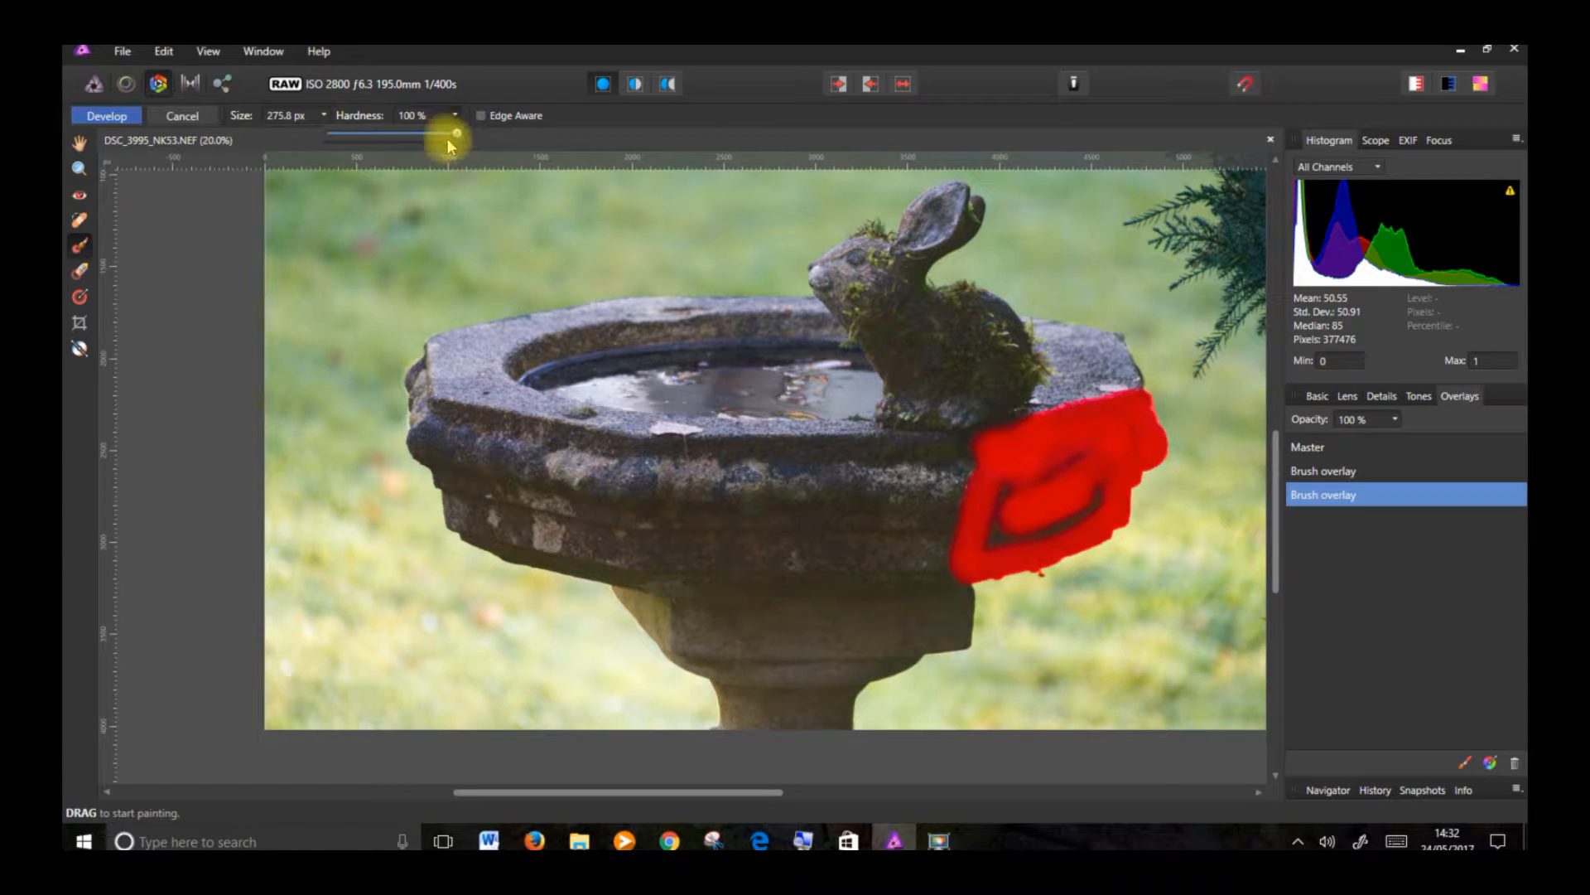
pyautogui.moveTo(1076, 472)
pyautogui.mouseDown()
pyautogui.moveTo(1000, 516)
pyautogui.moveTo(1049, 520)
pyautogui.moveTo(1101, 491)
pyautogui.moveTo(989, 530)
pyautogui.mouseUp()
# Step: Lower the brush hardness to 29% and then 17%, extending the painted area's inner edge with soft strokes across the bowl
pyautogui.click(454, 115)
pyautogui.moveTo(457, 133); pyautogui.dragTo(434, 148)
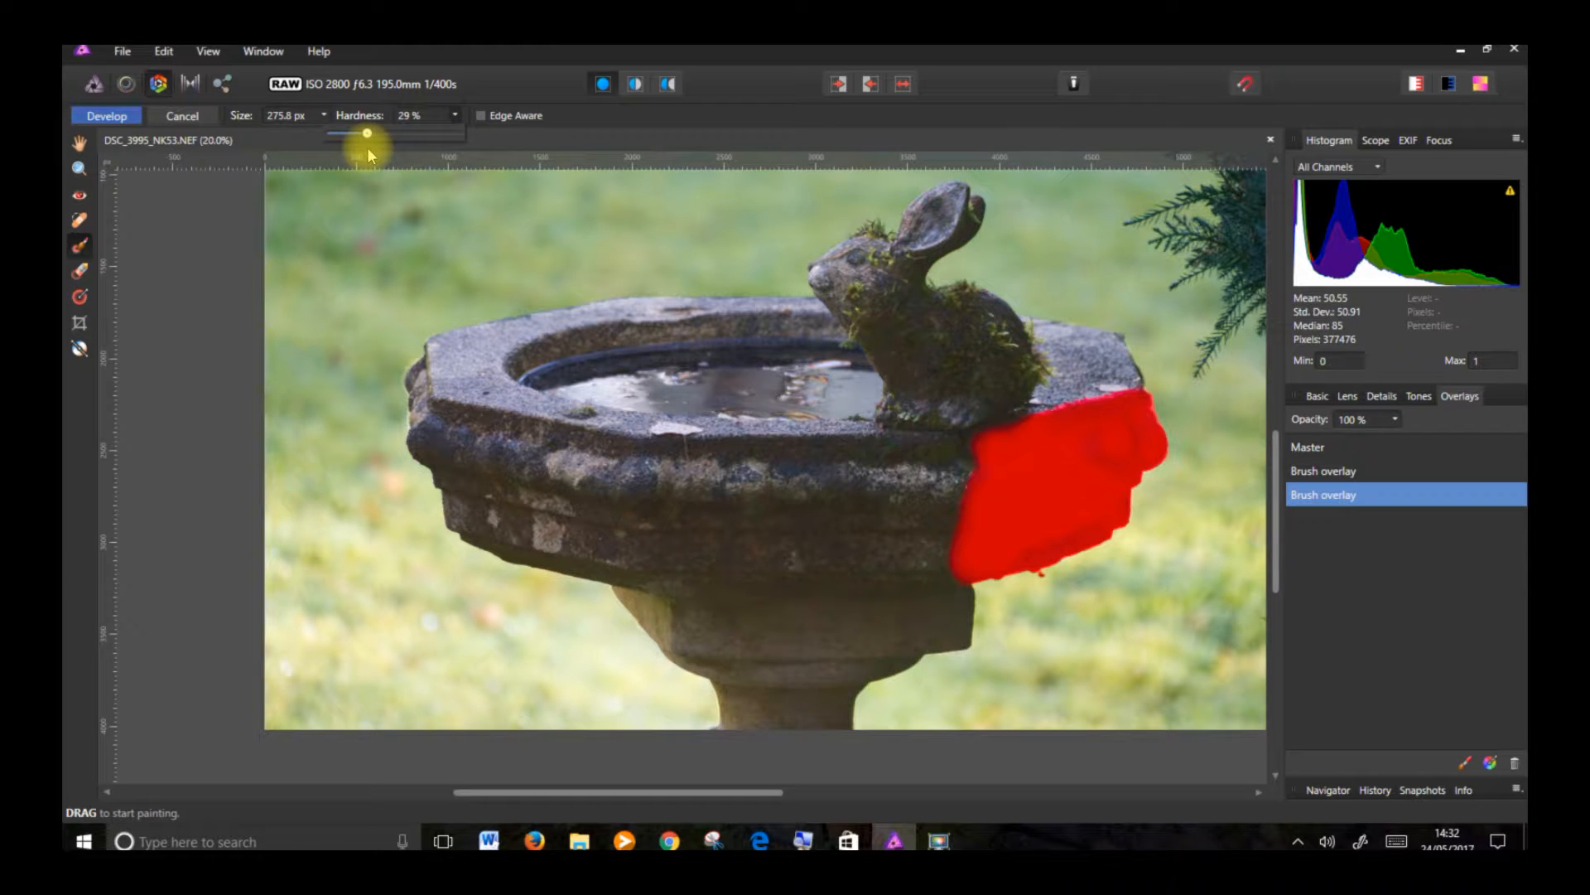
pyautogui.moveTo(1009, 470)
pyautogui.mouseDown()
pyautogui.moveTo(983, 462)
pyautogui.moveTo(961, 526)
pyautogui.moveTo(962, 489)
pyautogui.moveTo(981, 562)
pyautogui.moveTo(983, 480)
pyautogui.moveTo(944, 519)
pyautogui.moveTo(926, 493)
pyautogui.mouseUp()
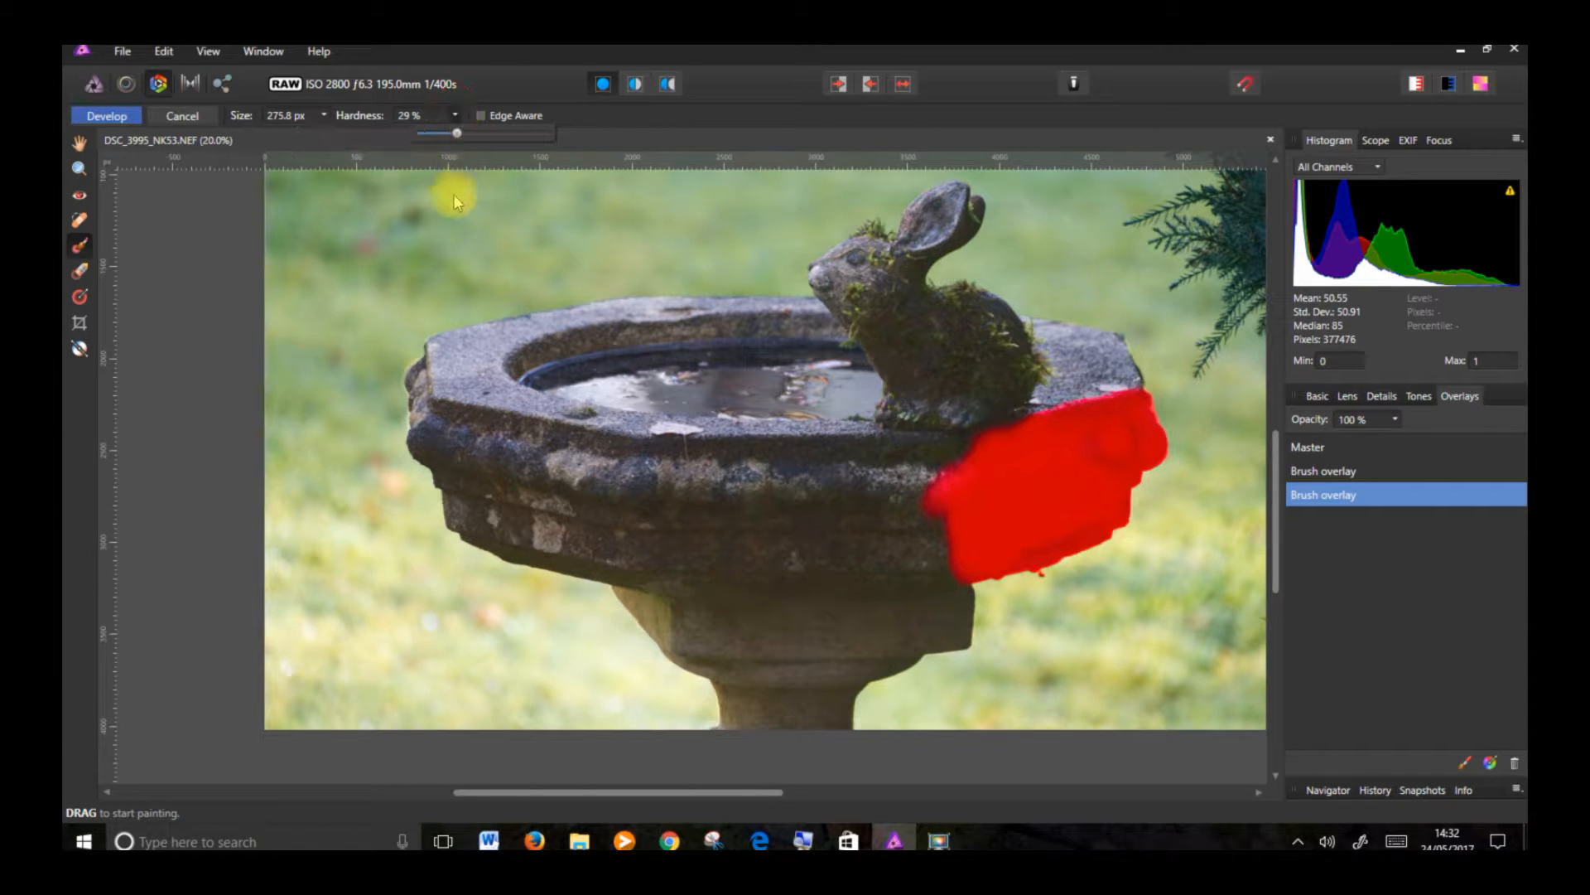
pyautogui.moveTo(962, 441)
pyautogui.mouseDown()
pyautogui.moveTo(931, 526)
pyautogui.moveTo(942, 503)
pyautogui.moveTo(945, 575)
pyautogui.moveTo(960, 467)
pyautogui.moveTo(986, 449)
pyautogui.moveTo(937, 525)
pyautogui.mouseUp()
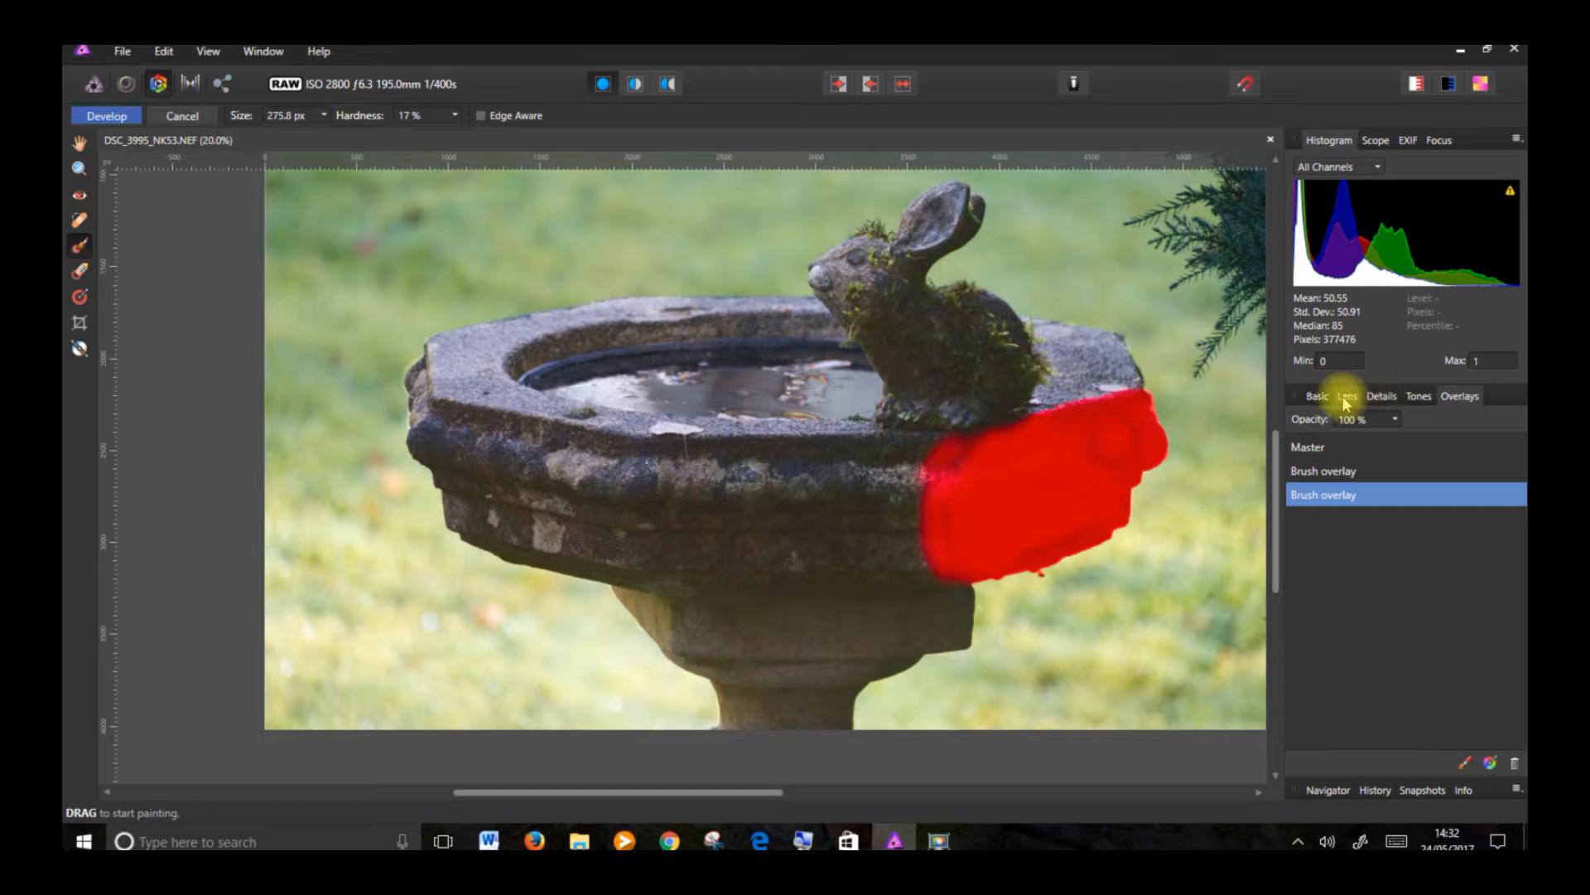
# Step: Set the second overlay's blackpoint to -10%, contrast to 31% and brightness to 7%
pyautogui.click(1317, 396)
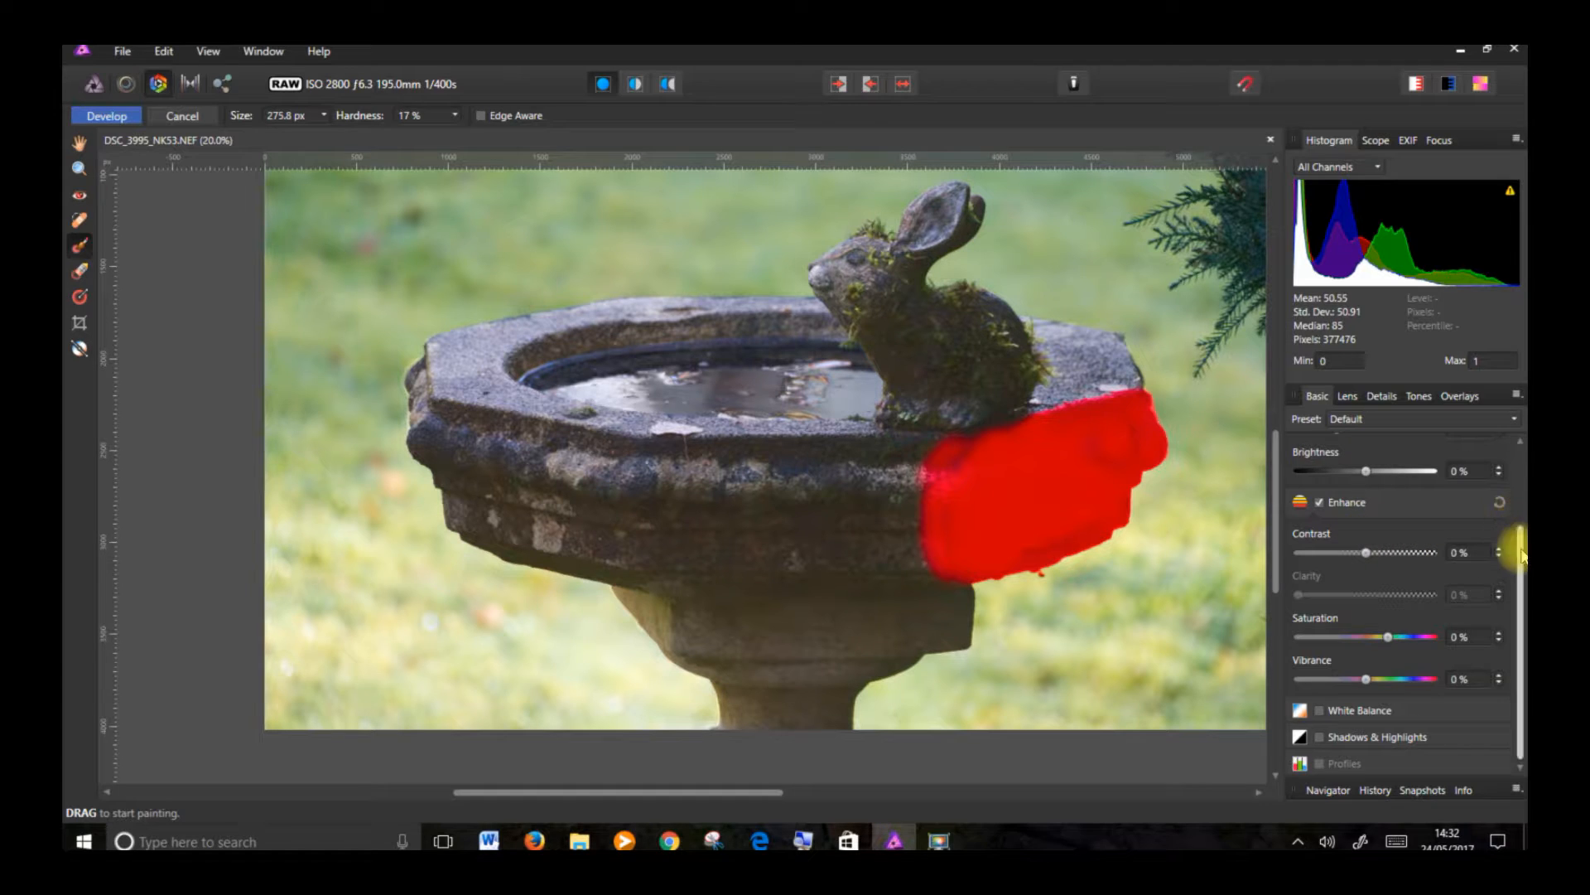
pyautogui.moveTo(1520, 550); pyautogui.dragTo(1520, 472)
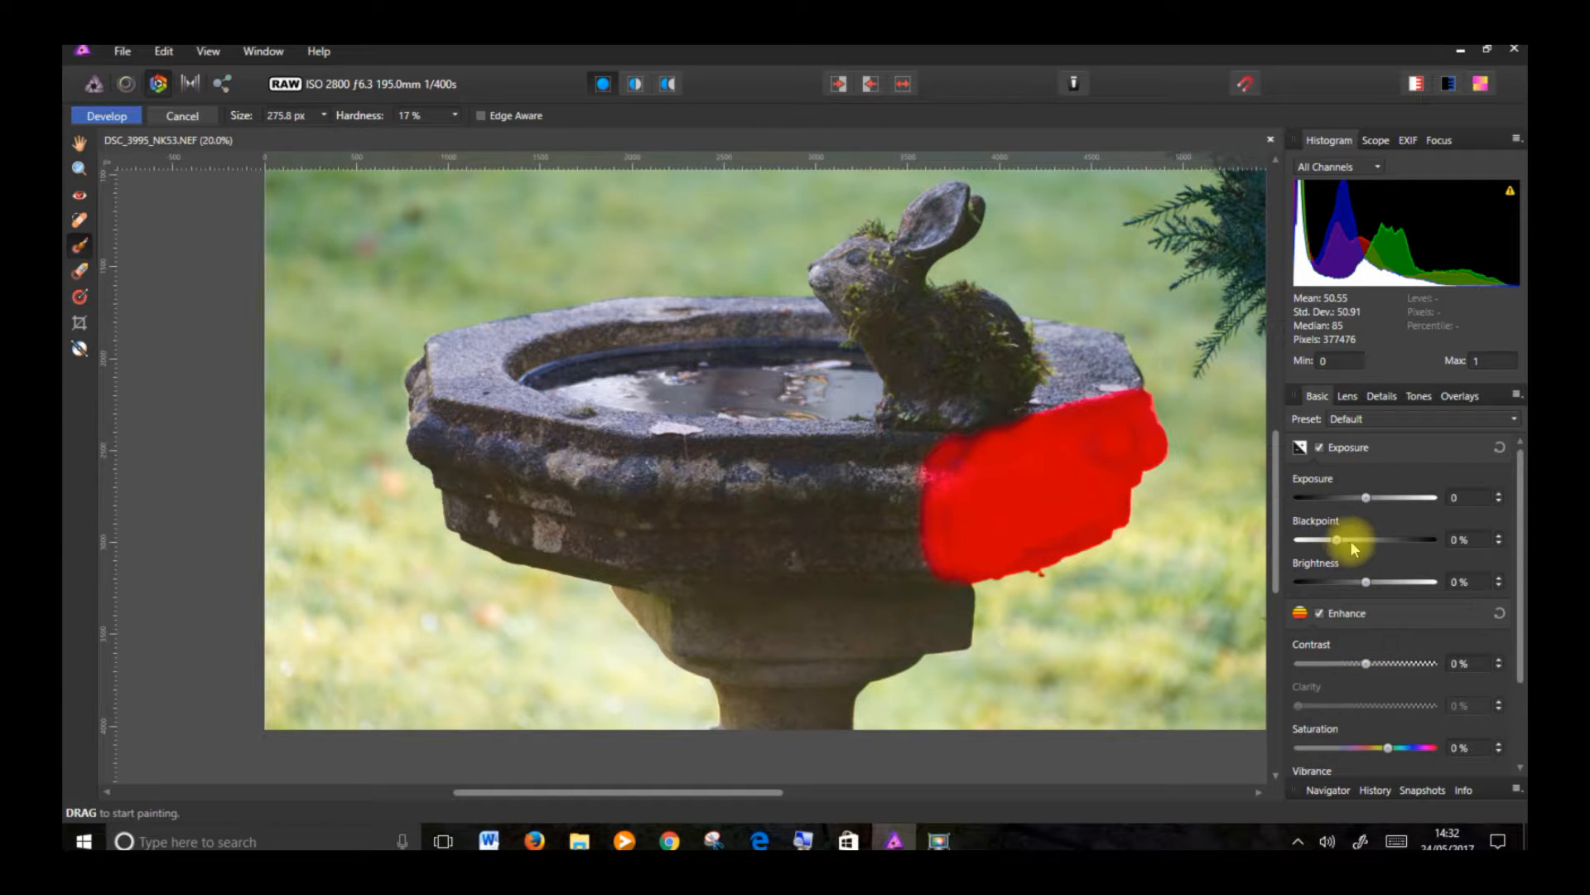
pyautogui.moveTo(1337, 539); pyautogui.dragTo(1298, 541)
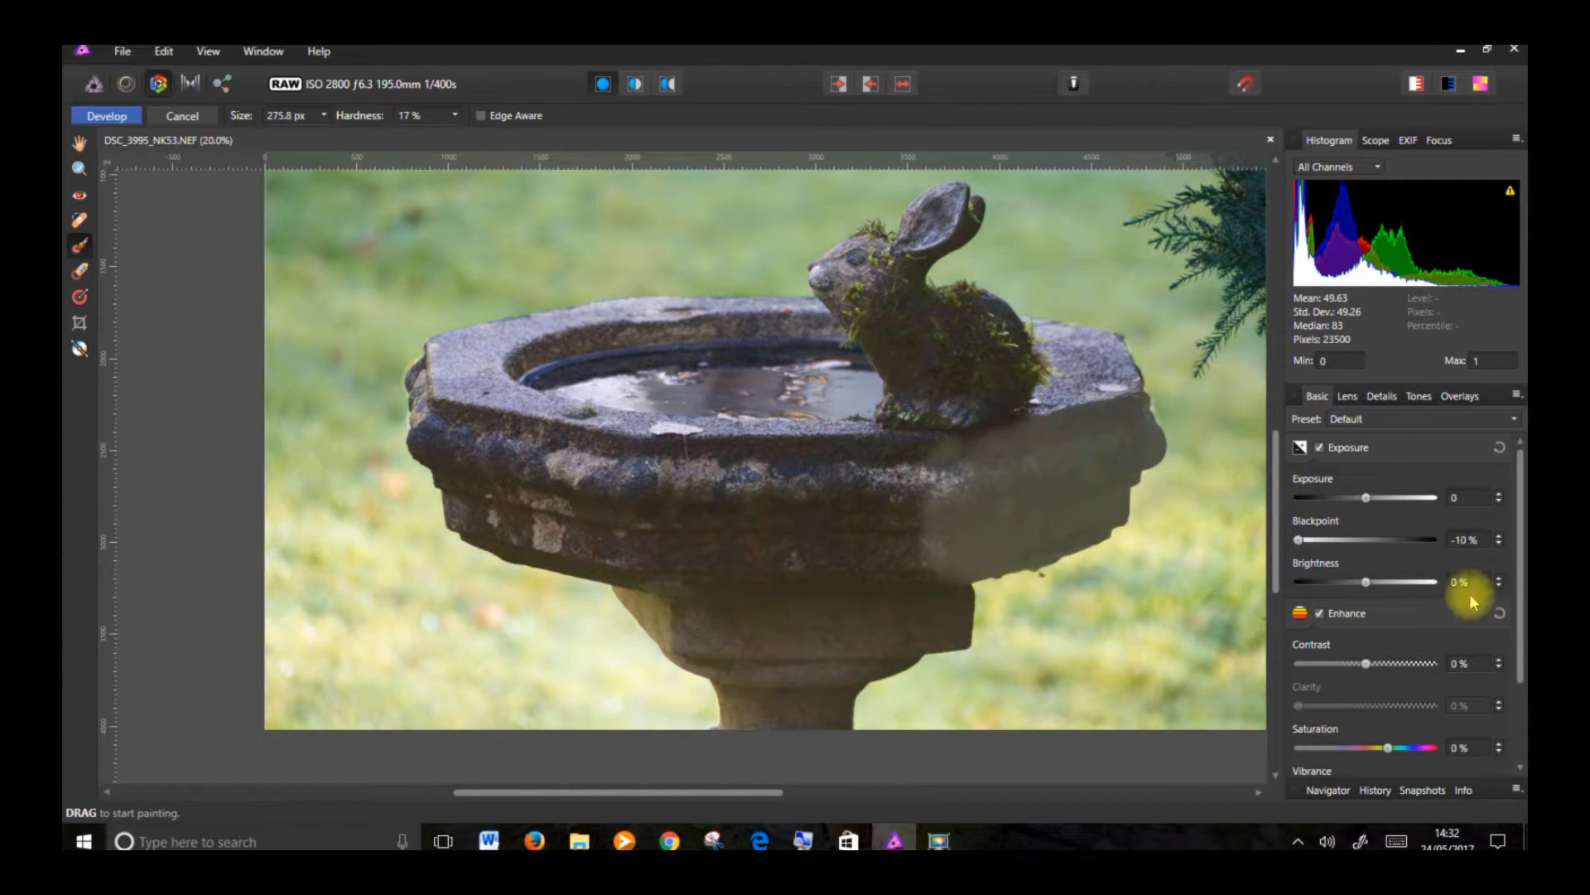
pyautogui.moveTo(757, 797); pyautogui.dragTo(843, 796)
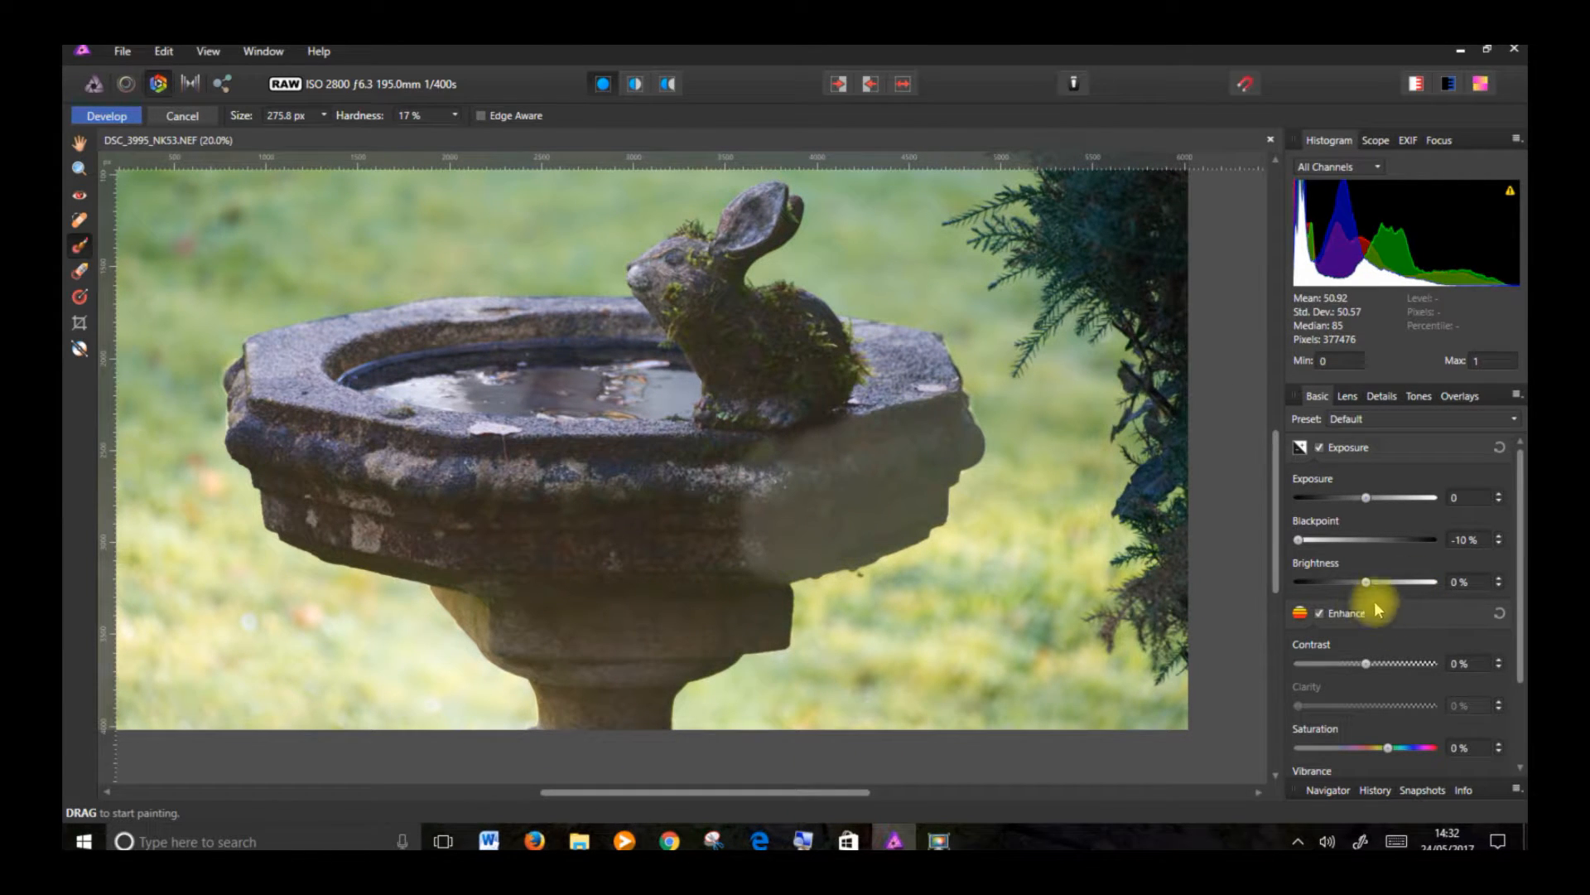
pyautogui.moveTo(1371, 667); pyautogui.dragTo(1406, 660)
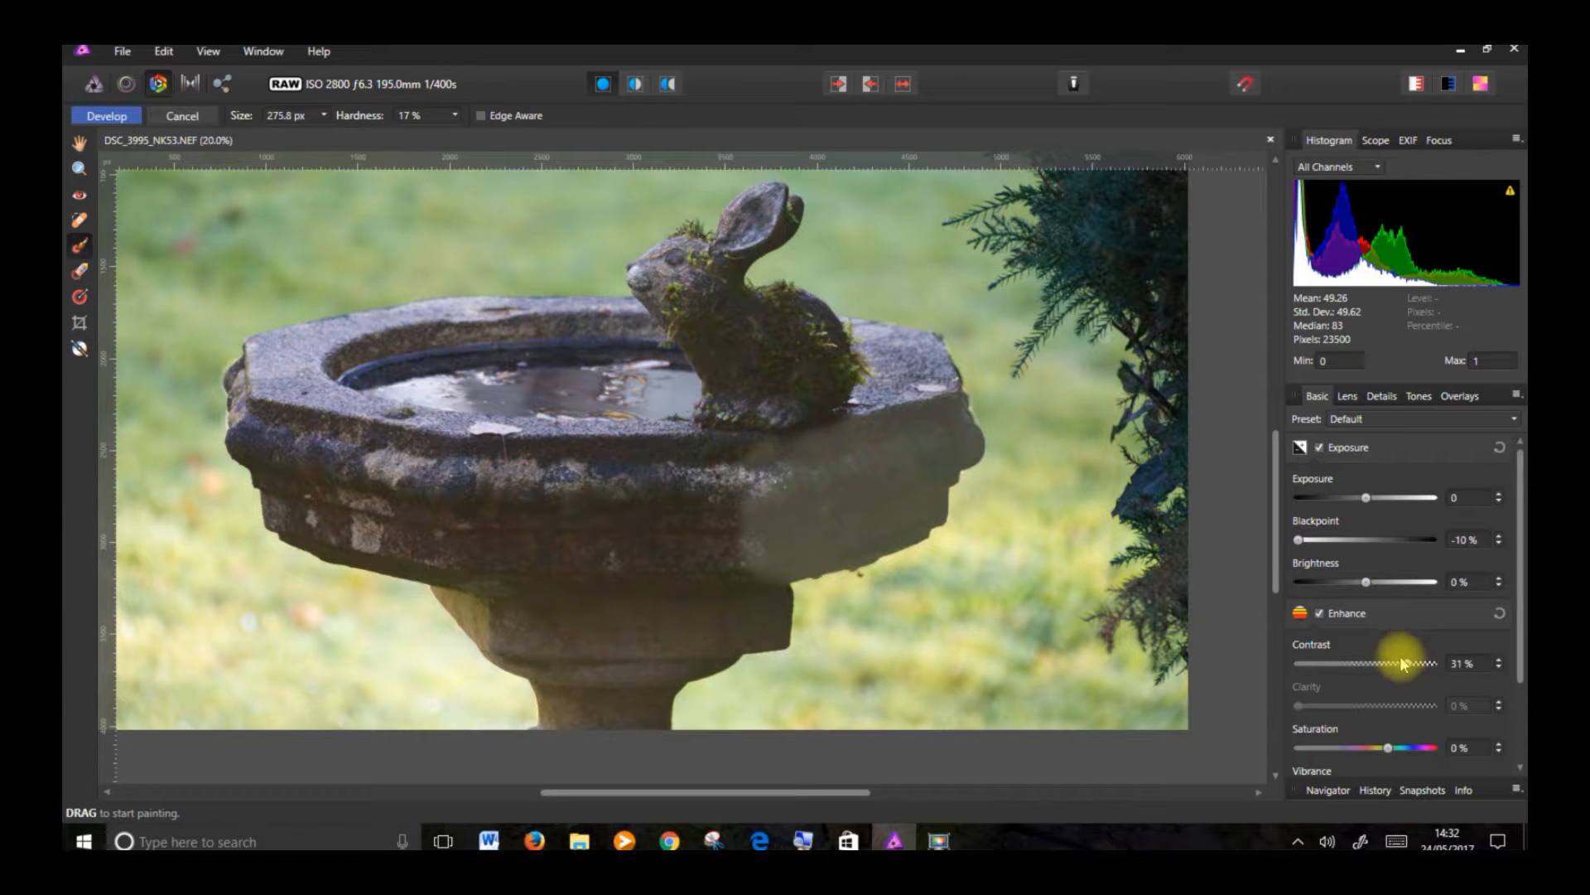
pyautogui.moveTo(1366, 581)
pyautogui.mouseDown()
pyautogui.moveTo(1409, 582)
pyautogui.moveTo(1391, 583)
pyautogui.mouseUp()
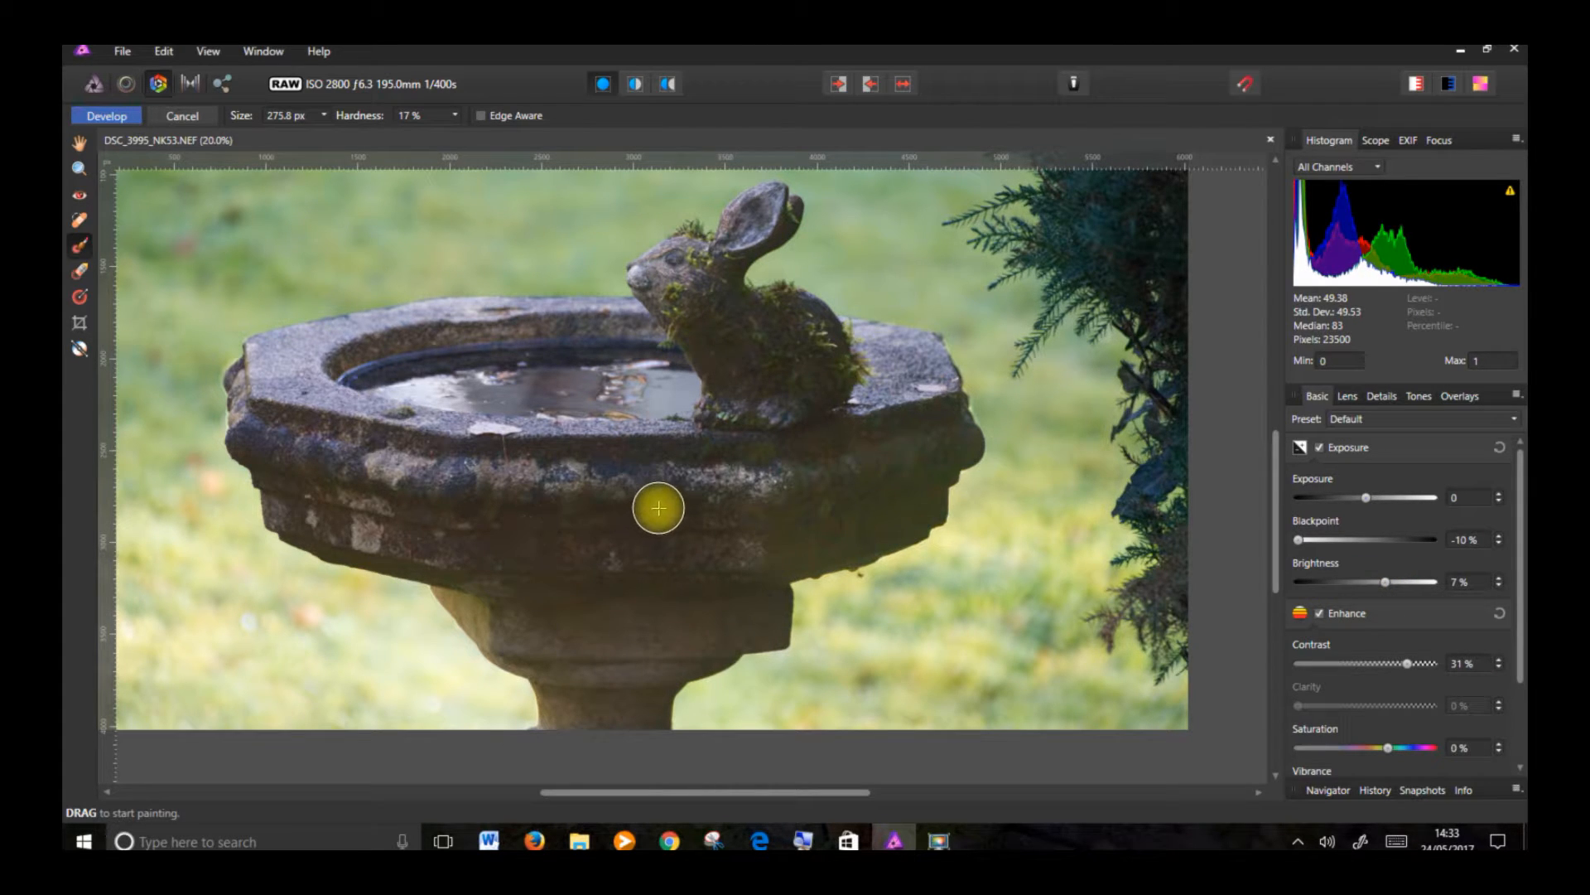
# Step: Reduce the second overlay's saturation to -32%, judging it on a close-up of the bowl's shaded side
pyautogui.press('z')
pyautogui.moveTo(687, 553)
pyautogui.mouseDown()
pyautogui.moveTo(710, 539)
pyautogui.moveTo(932, 605)
pyautogui.mouseUp()
pyautogui.moveTo(708, 801); pyautogui.dragTo(842, 796)
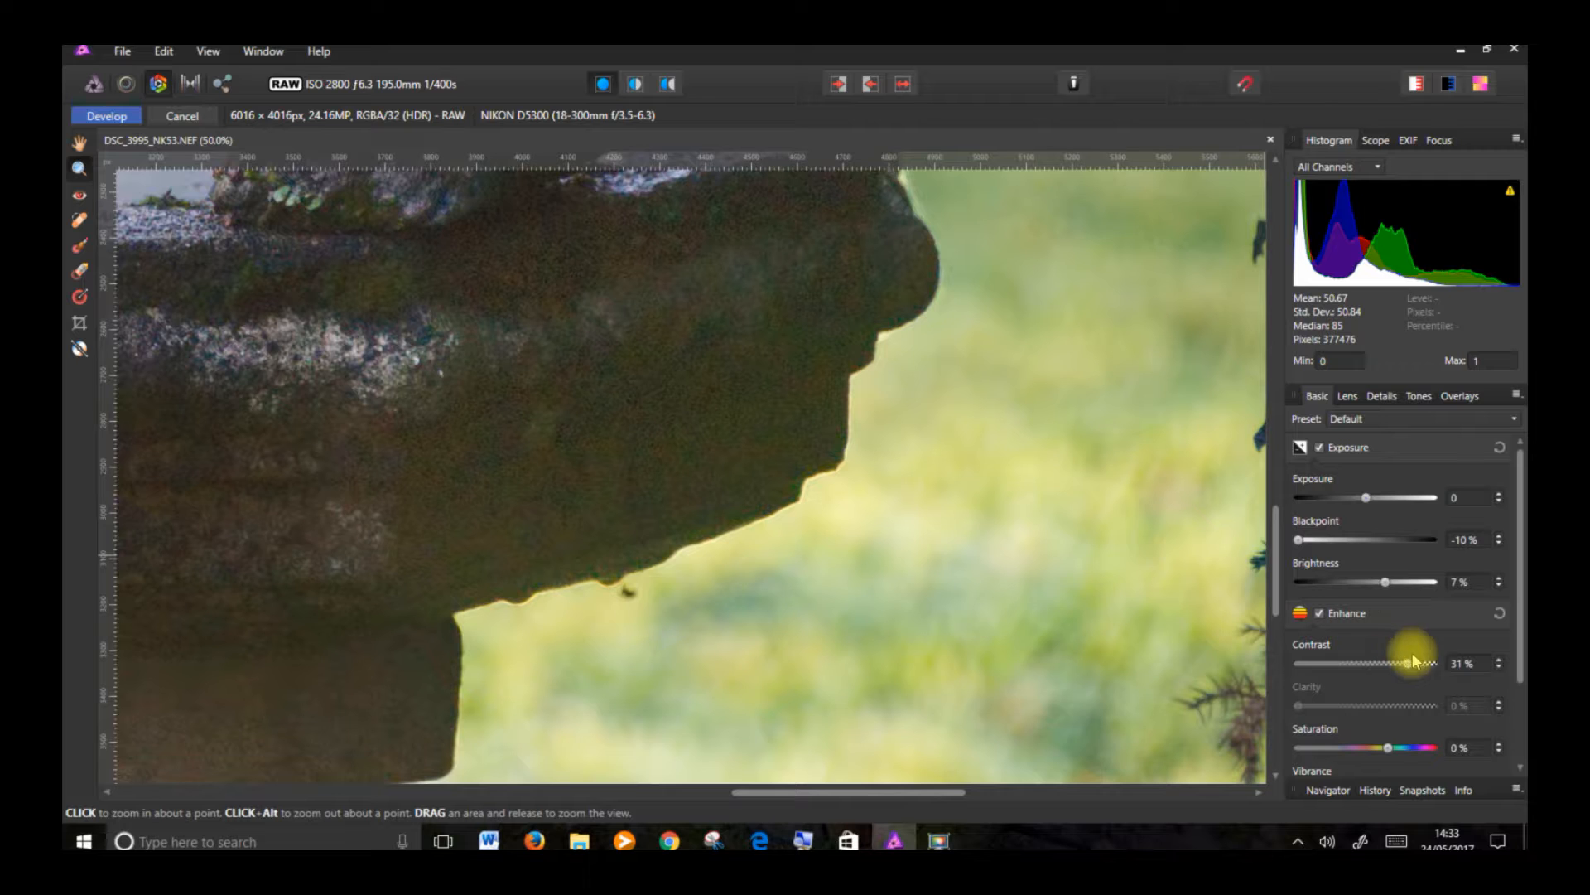
pyautogui.moveTo(1388, 752); pyautogui.dragTo(1359, 751)
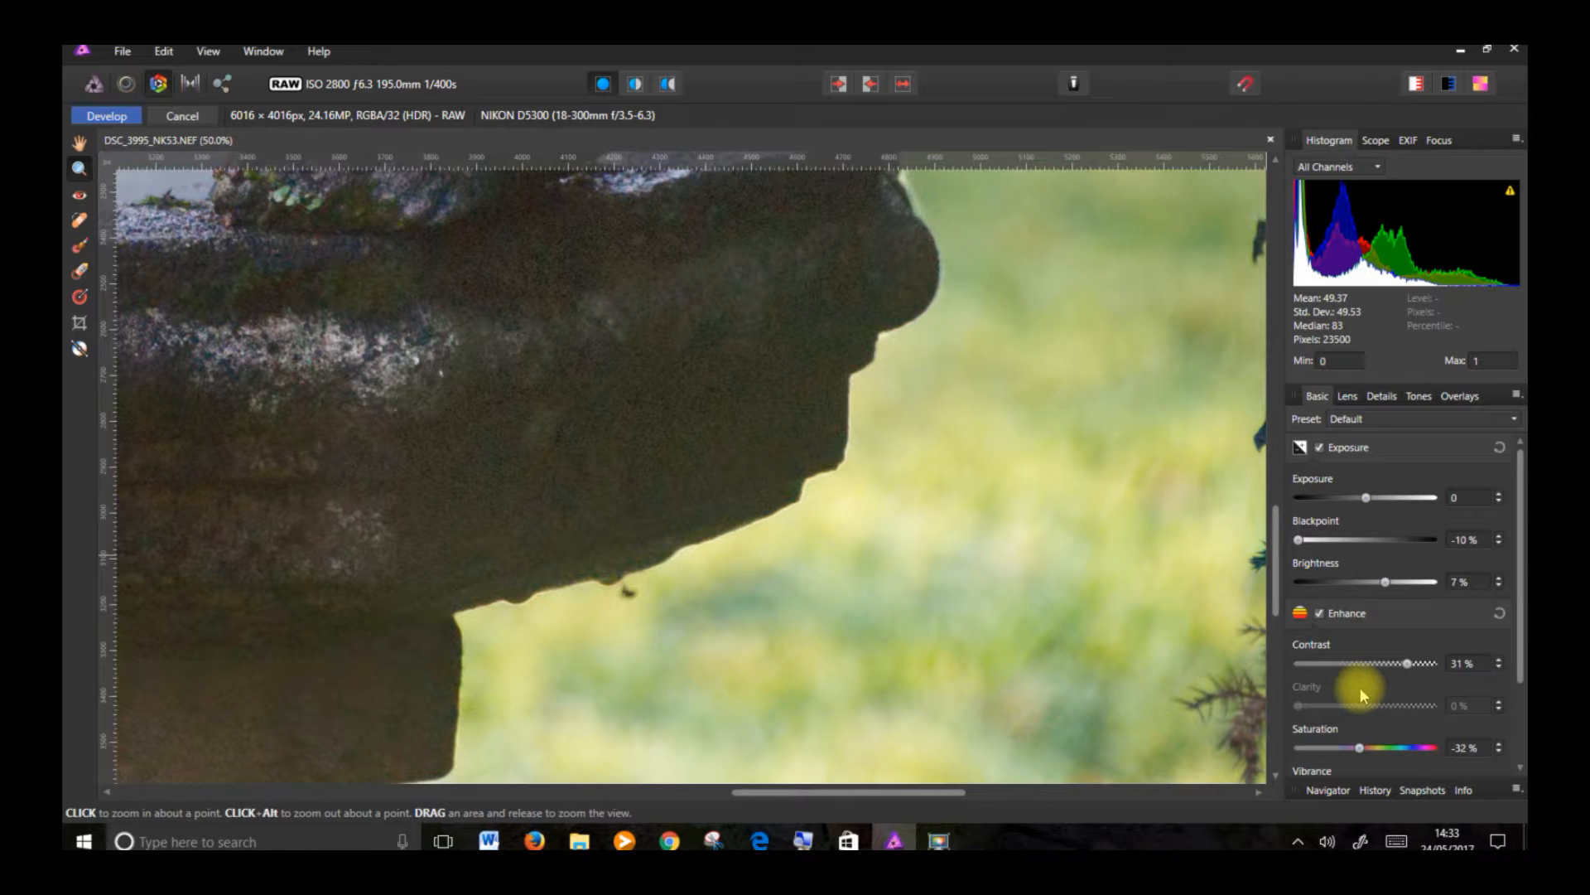
pyautogui.click(1519, 568)
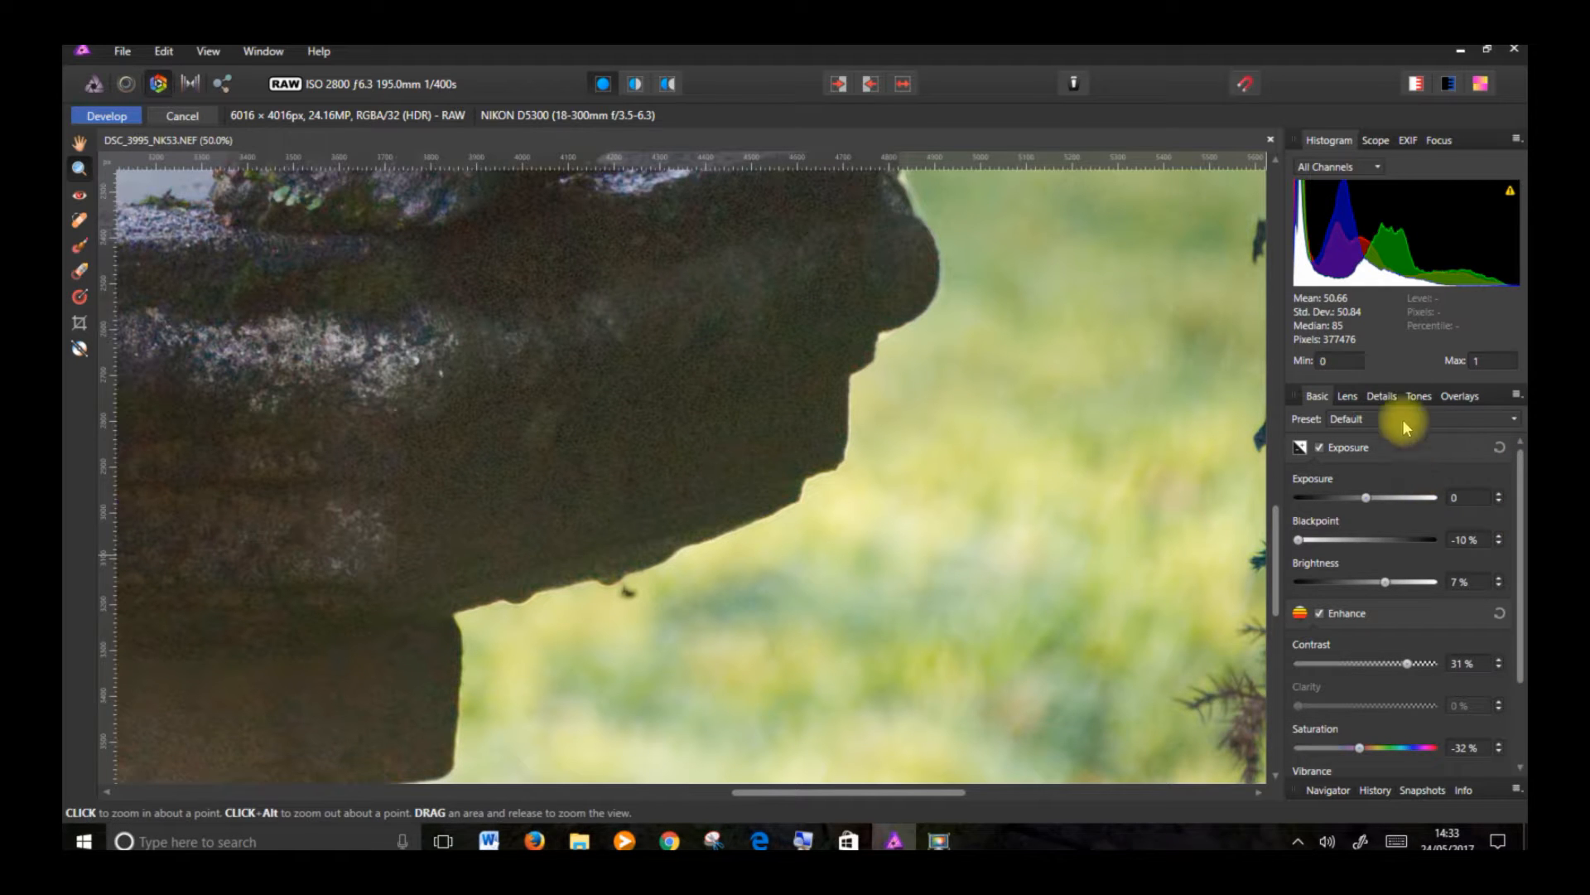
# Step: Select the Master overlay and set its luminance noise reduction to 21%
pyautogui.click(1387, 397)
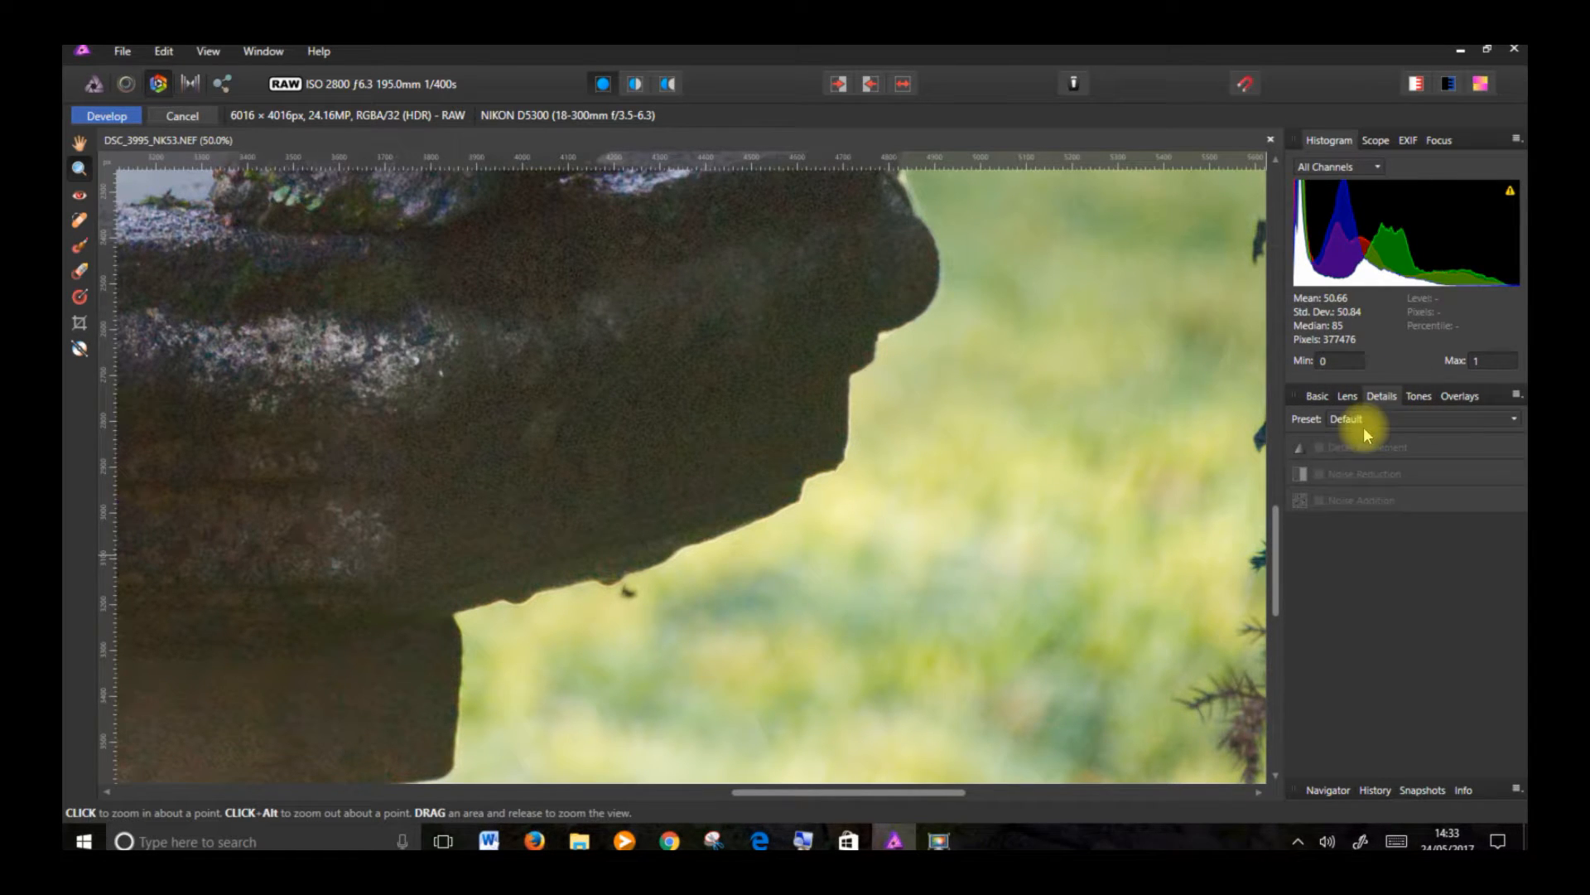
pyautogui.click(1460, 398)
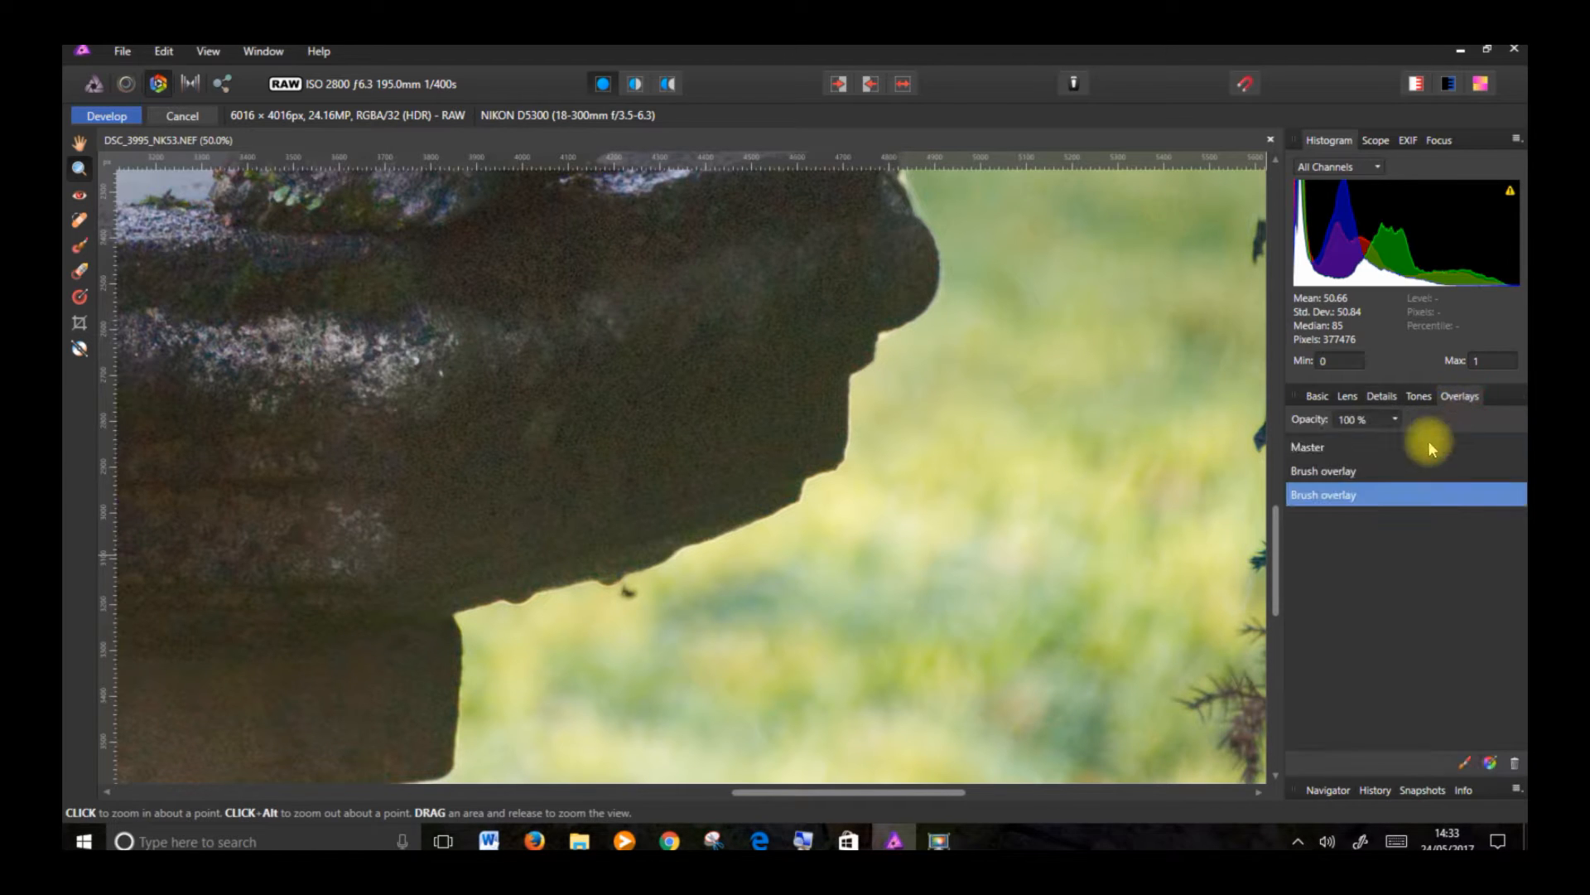
pyautogui.click(1309, 447)
pyautogui.click(1386, 397)
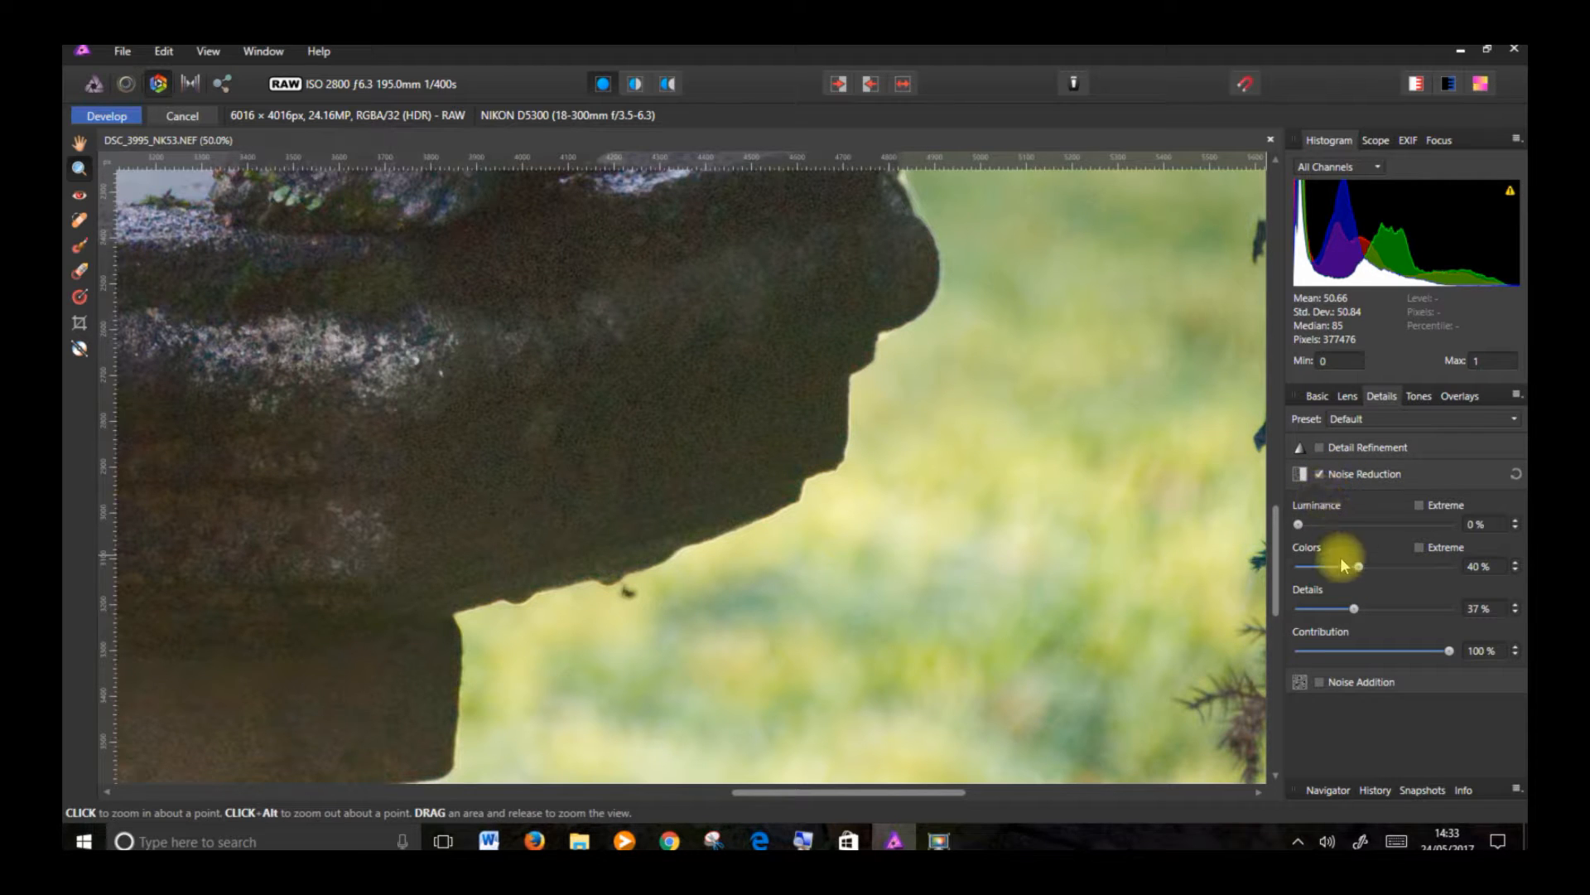
pyautogui.moveTo(1310, 527); pyautogui.dragTo(1315, 528)
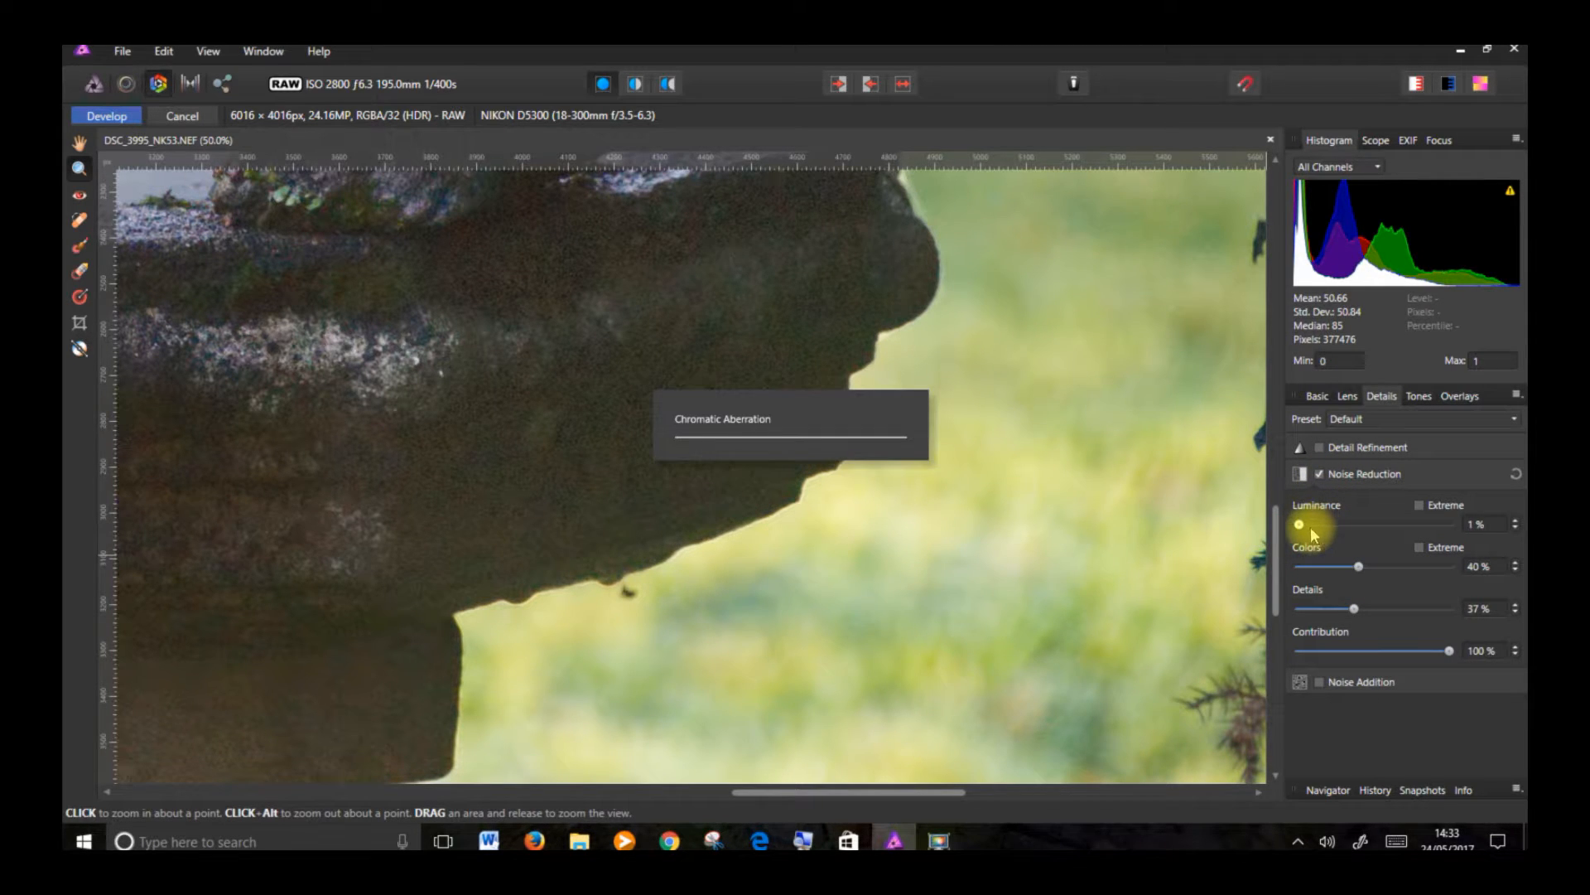
pyautogui.click(1300, 526)
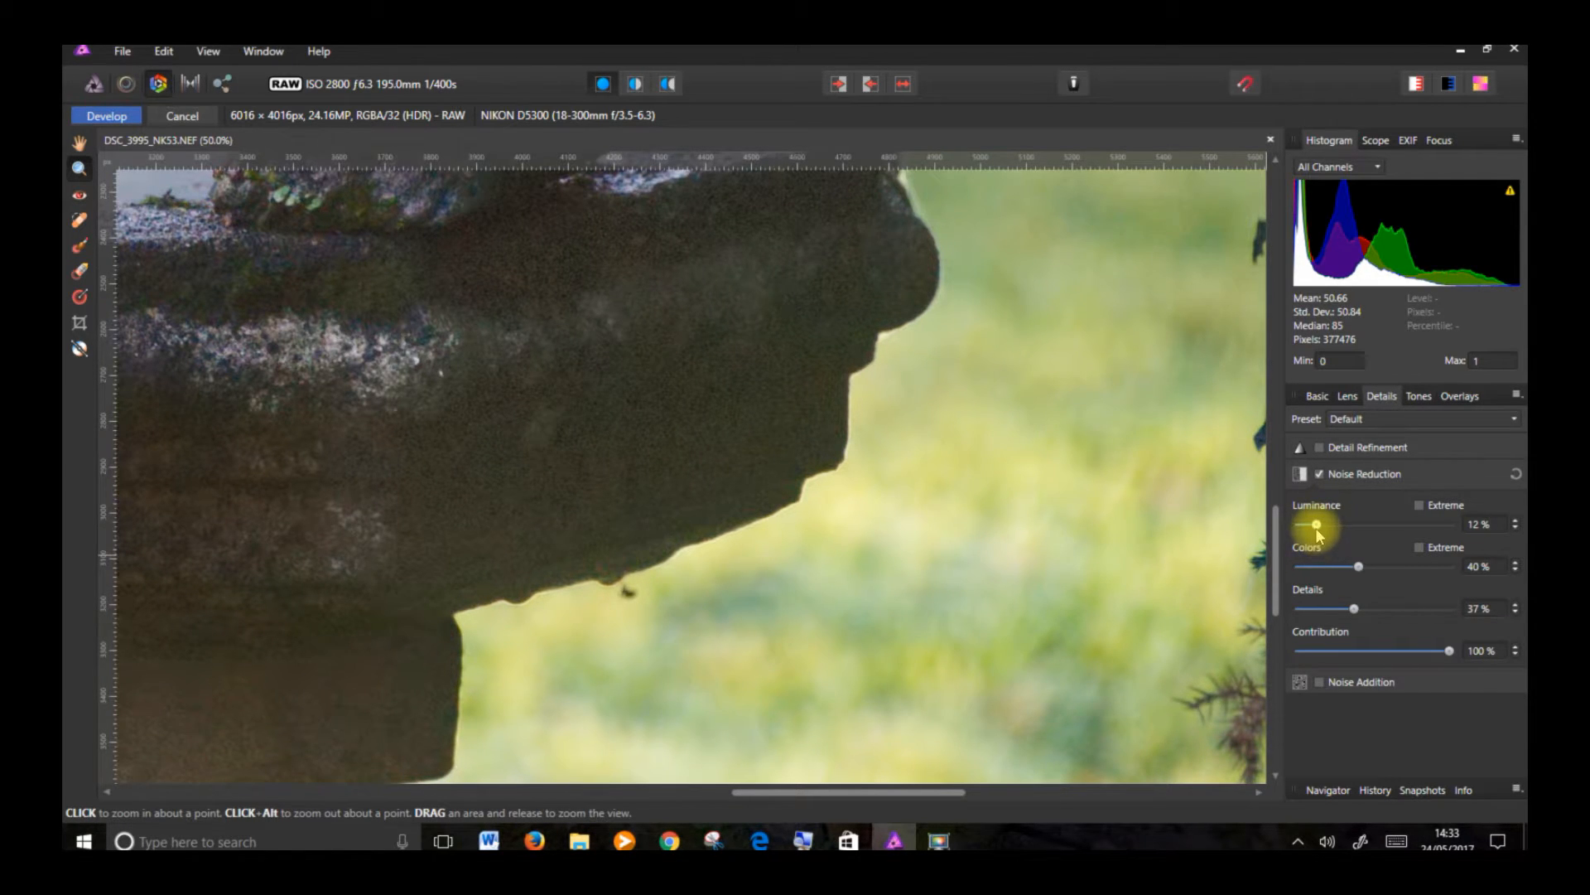
pyautogui.moveTo(1317, 525); pyautogui.dragTo(1330, 524)
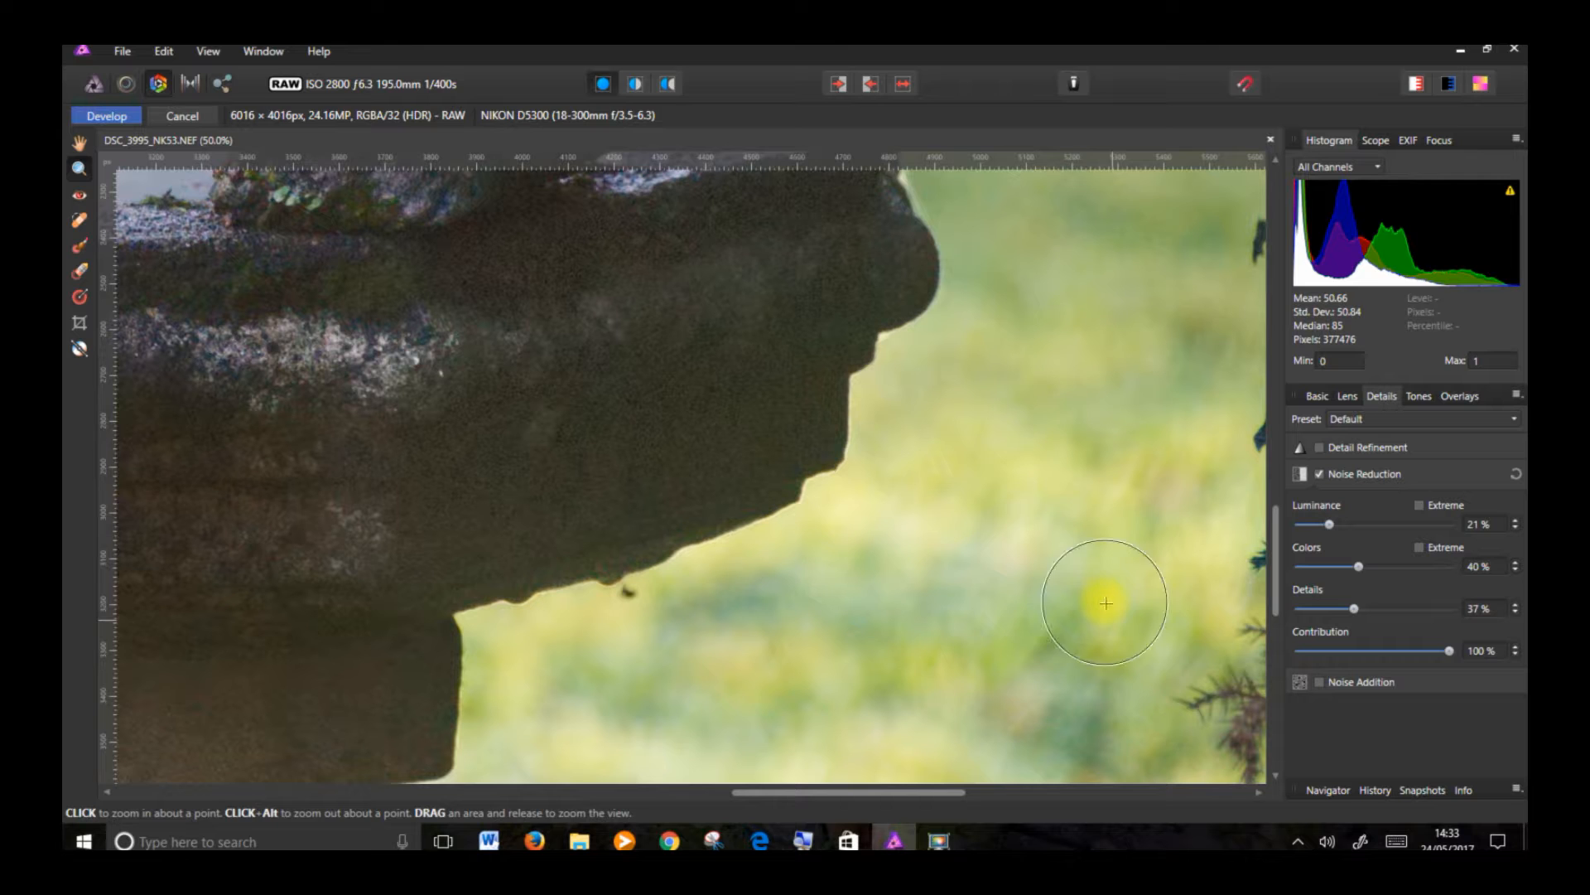
pyautogui.press('z')
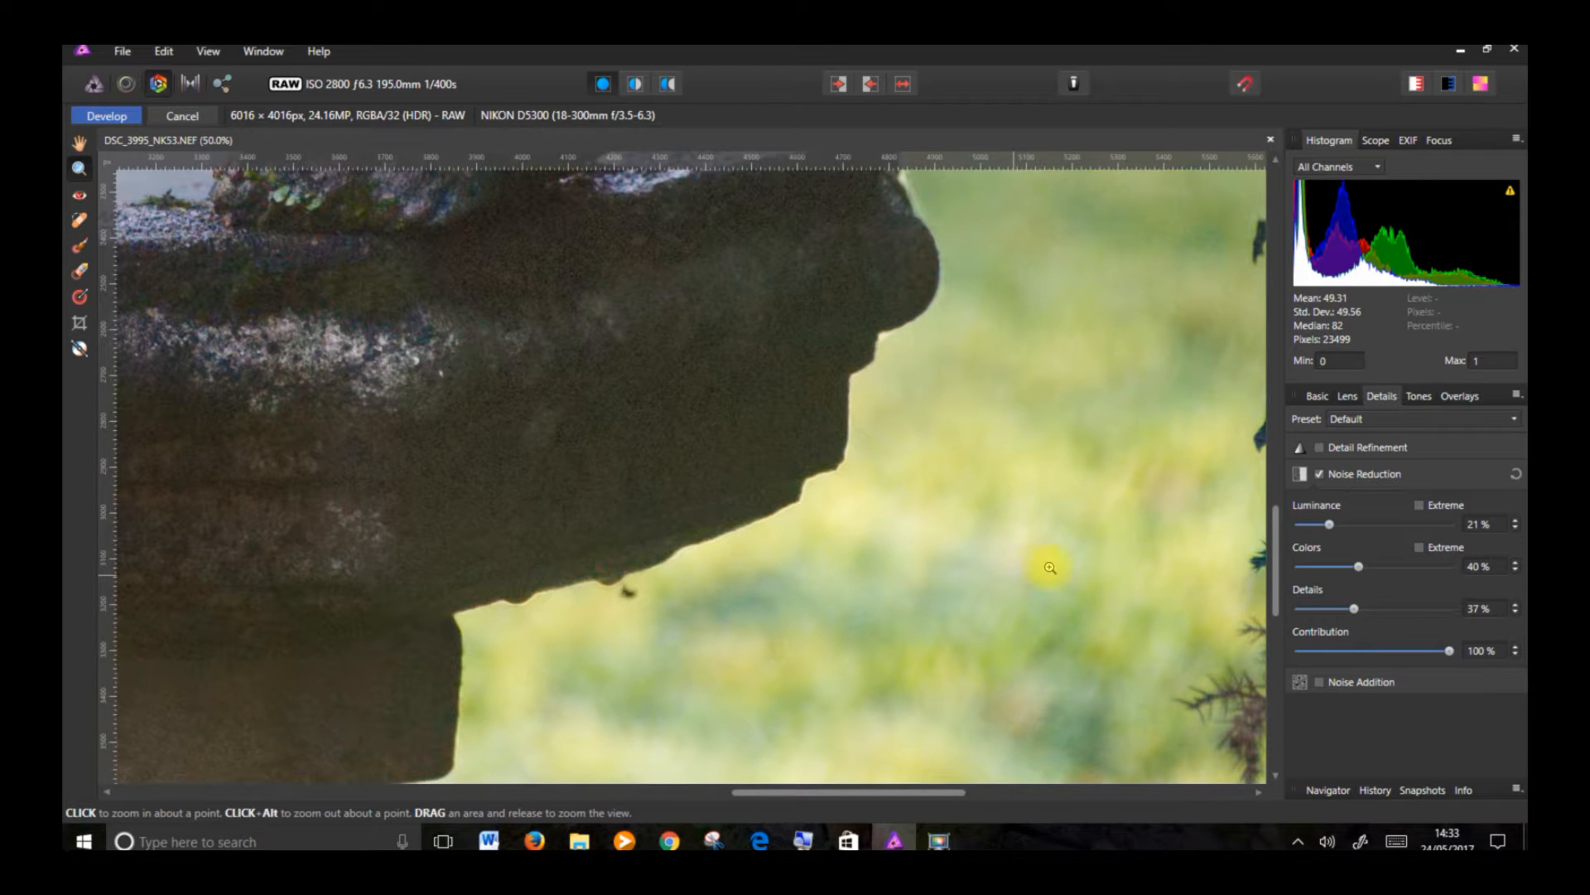
pyautogui.scroll(-3, 1110, 546)
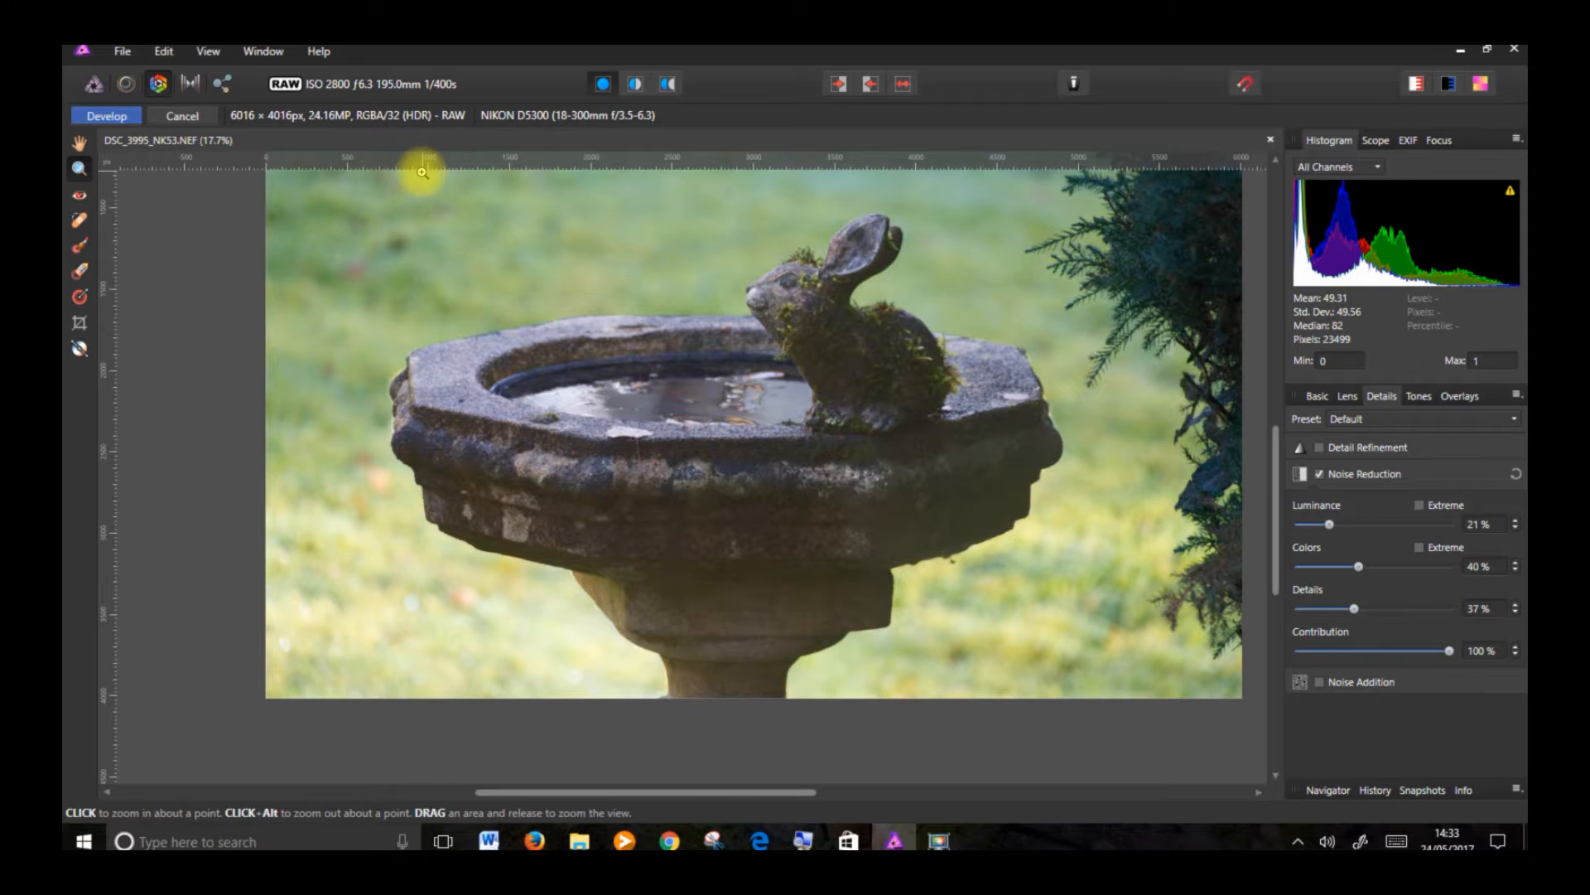
# Step: Develop the raw photo and add a document snapshot named DEVELOPED
pyautogui.click(107, 116)
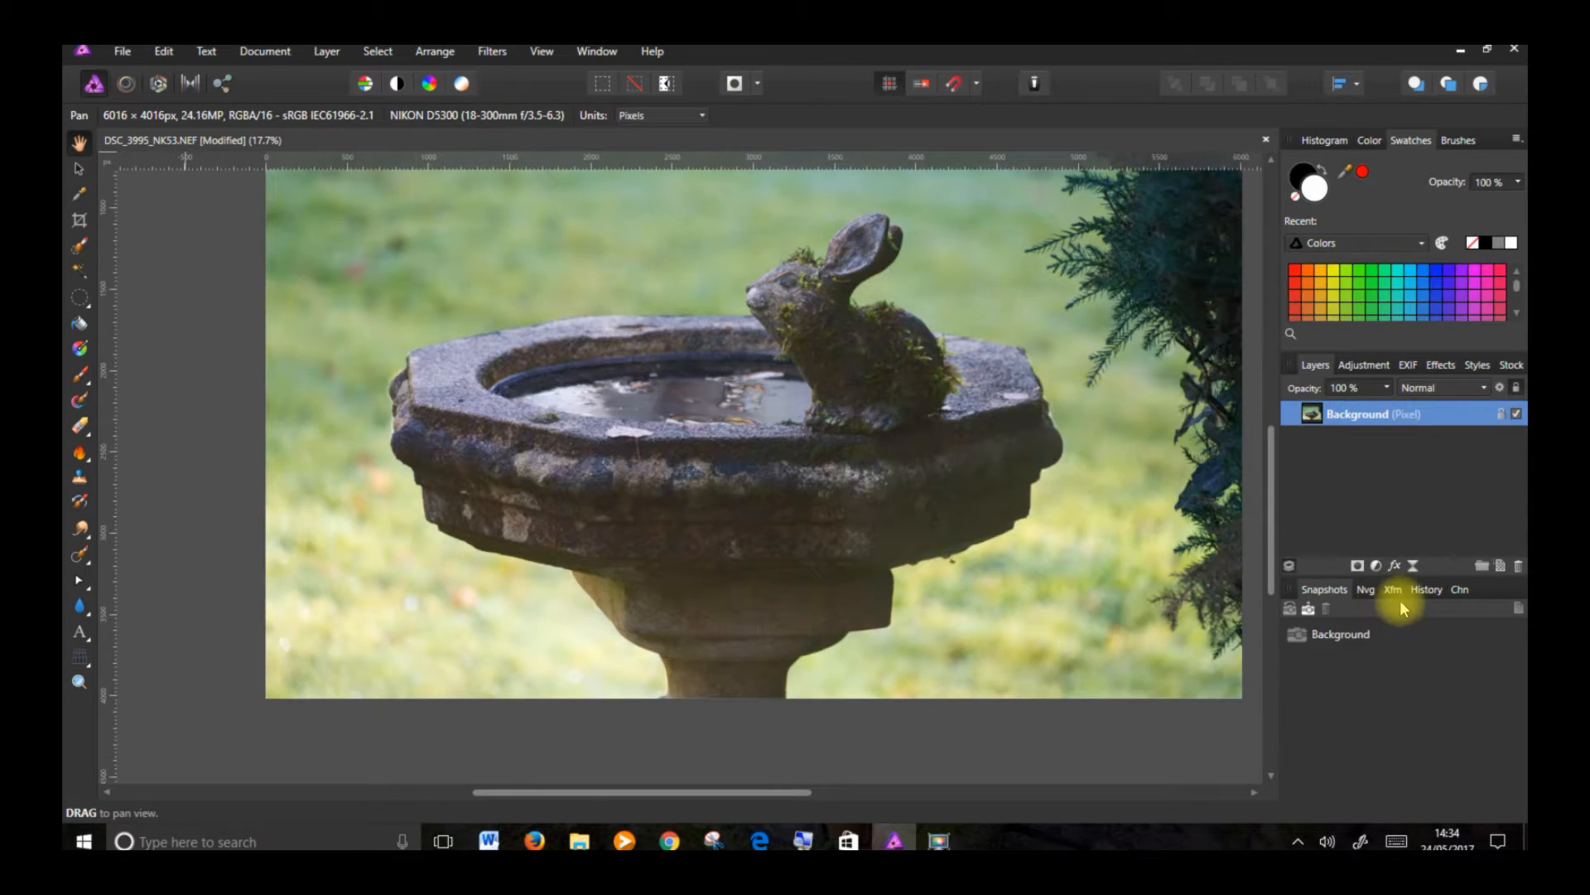
pyautogui.click(1332, 635)
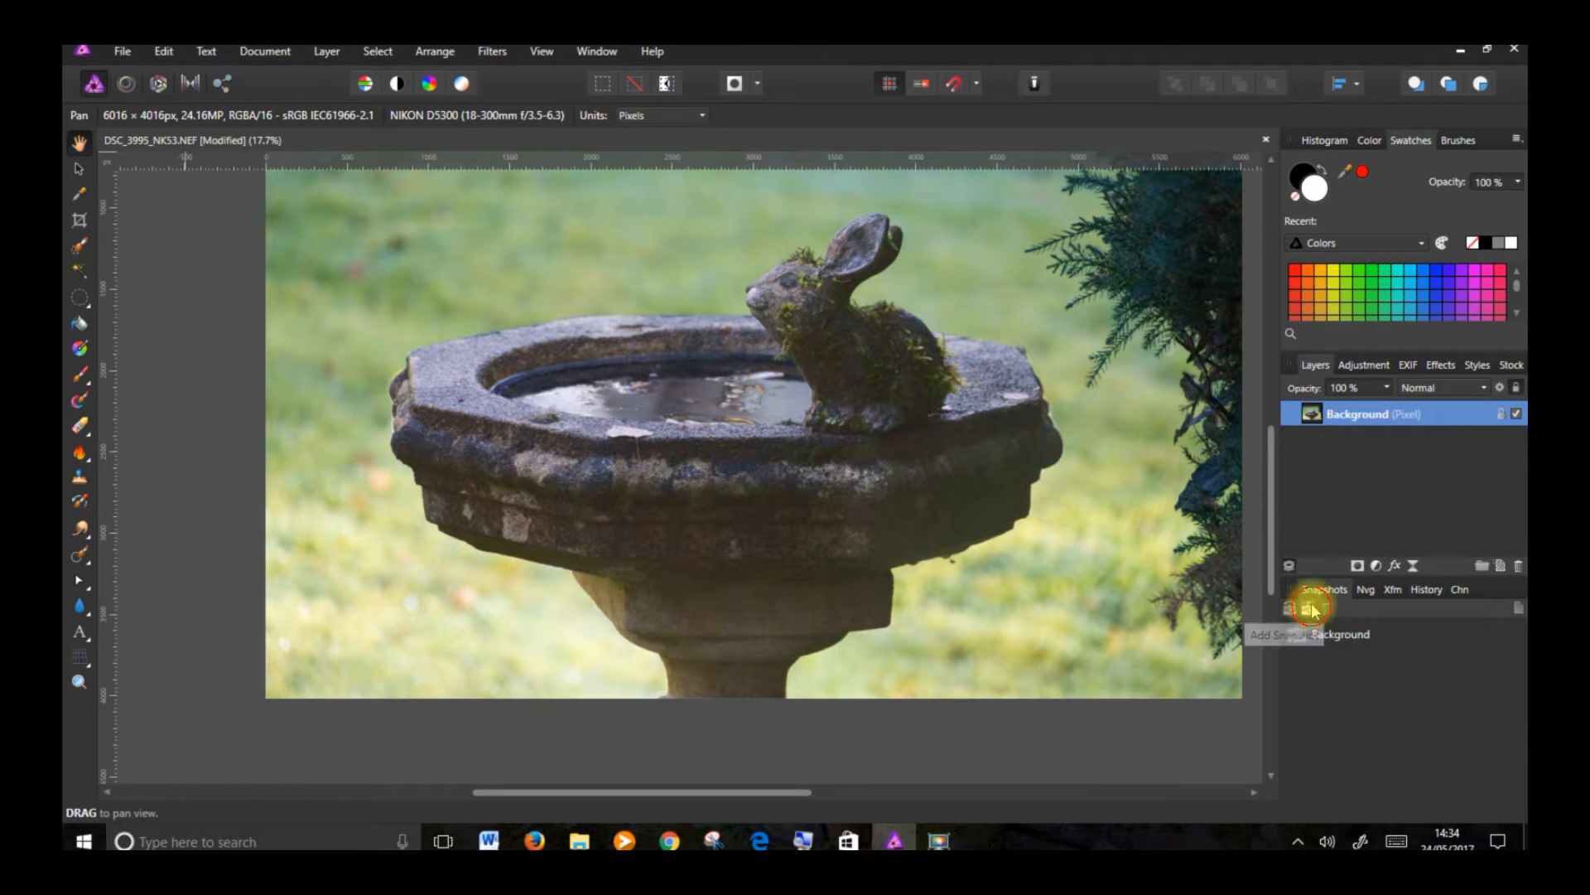
pyautogui.click(1308, 609)
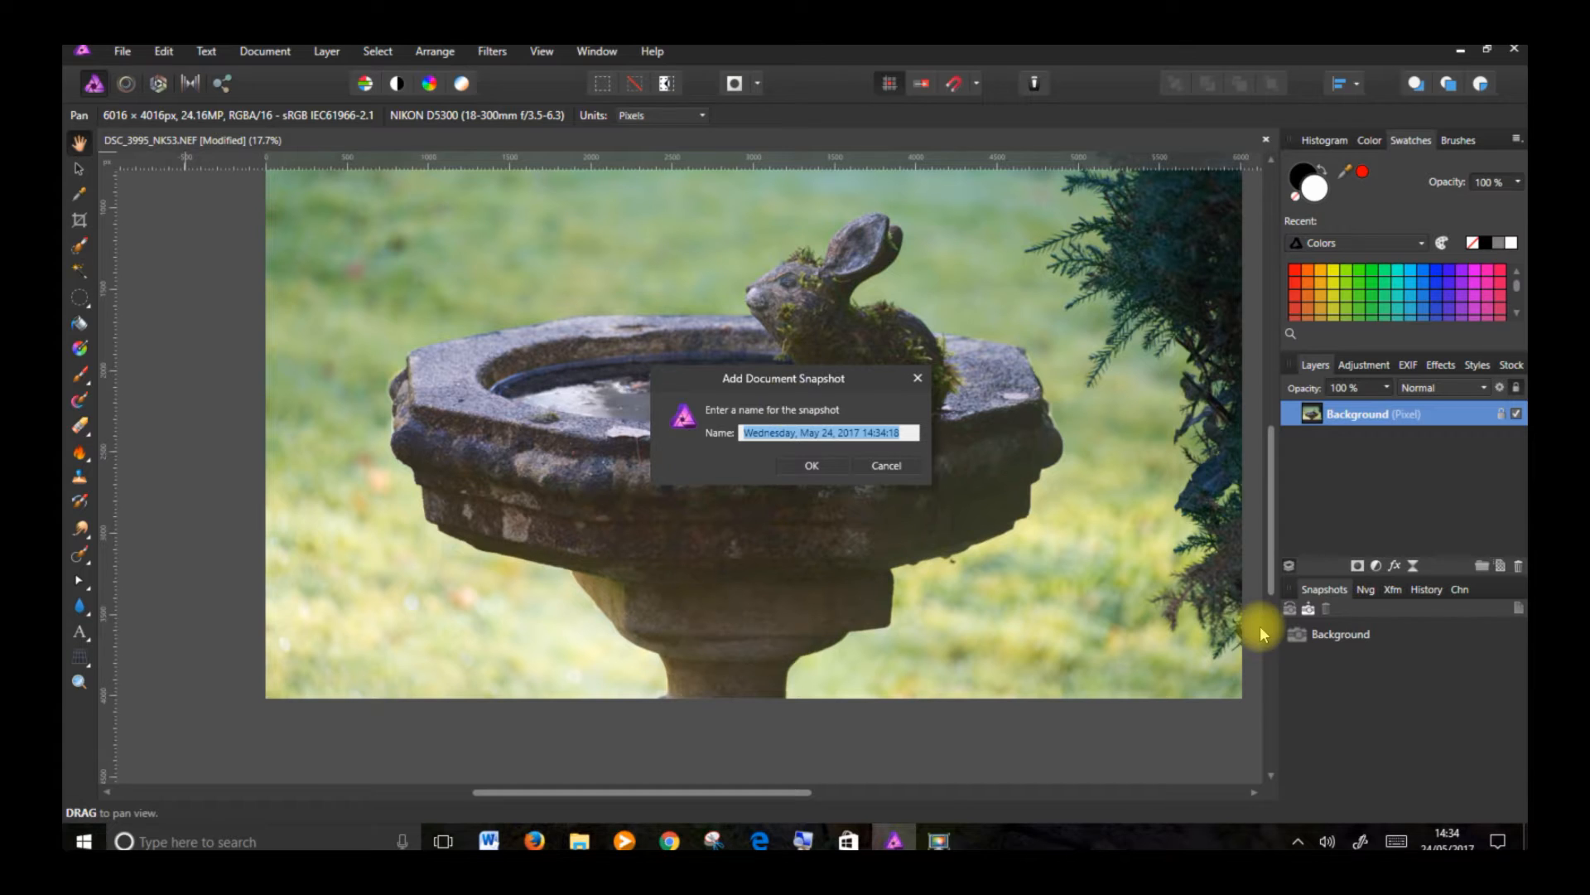
pyautogui.write('DB')
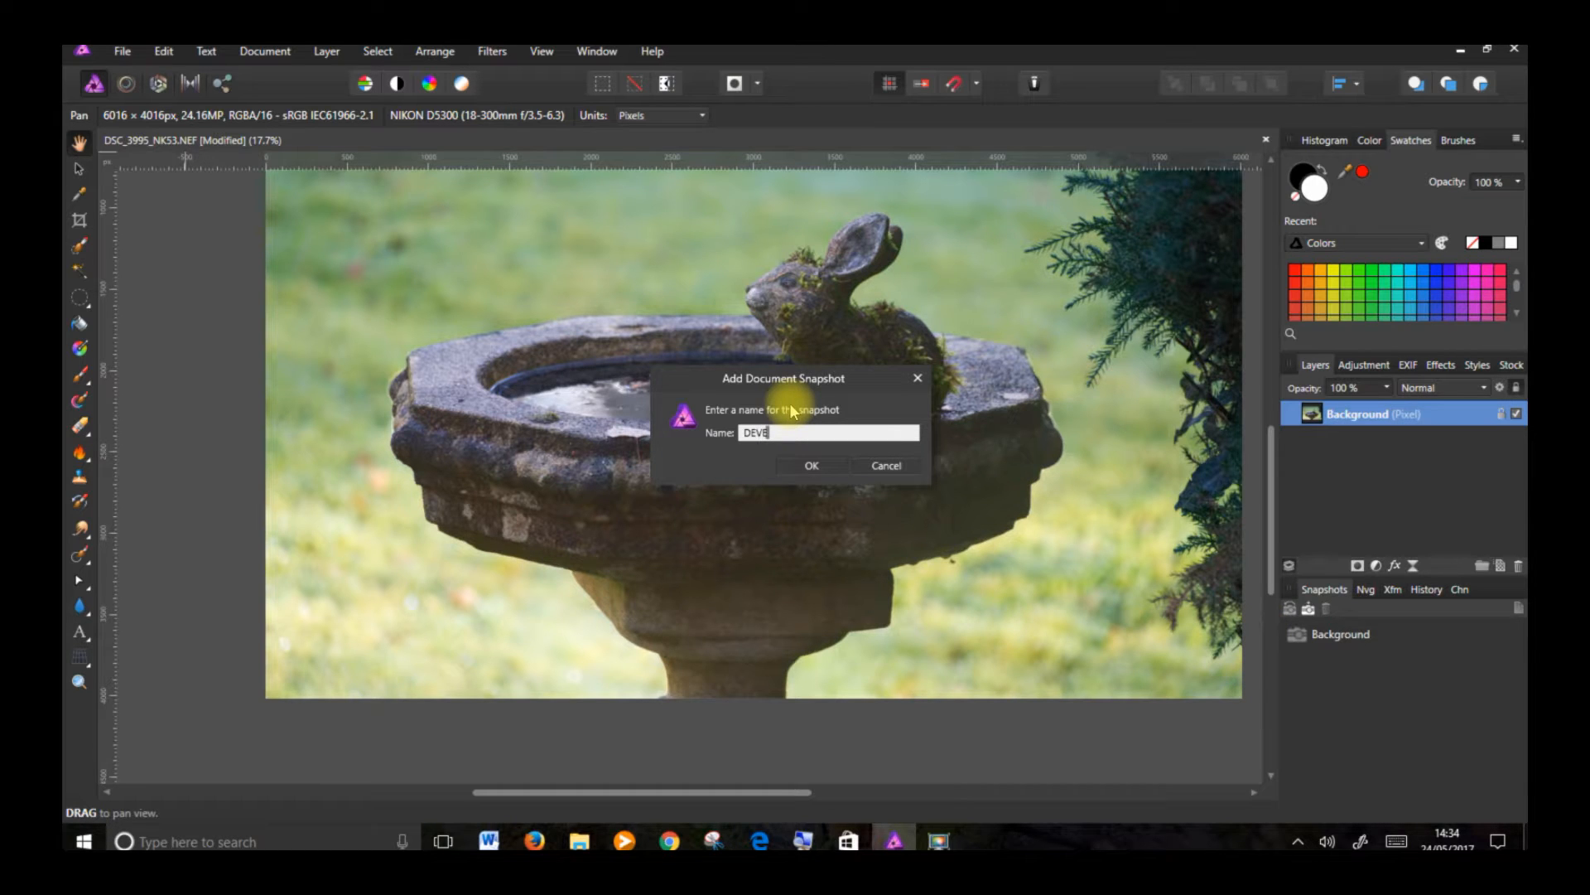
pyautogui.write('VELOPED')
pyautogui.press('Return')
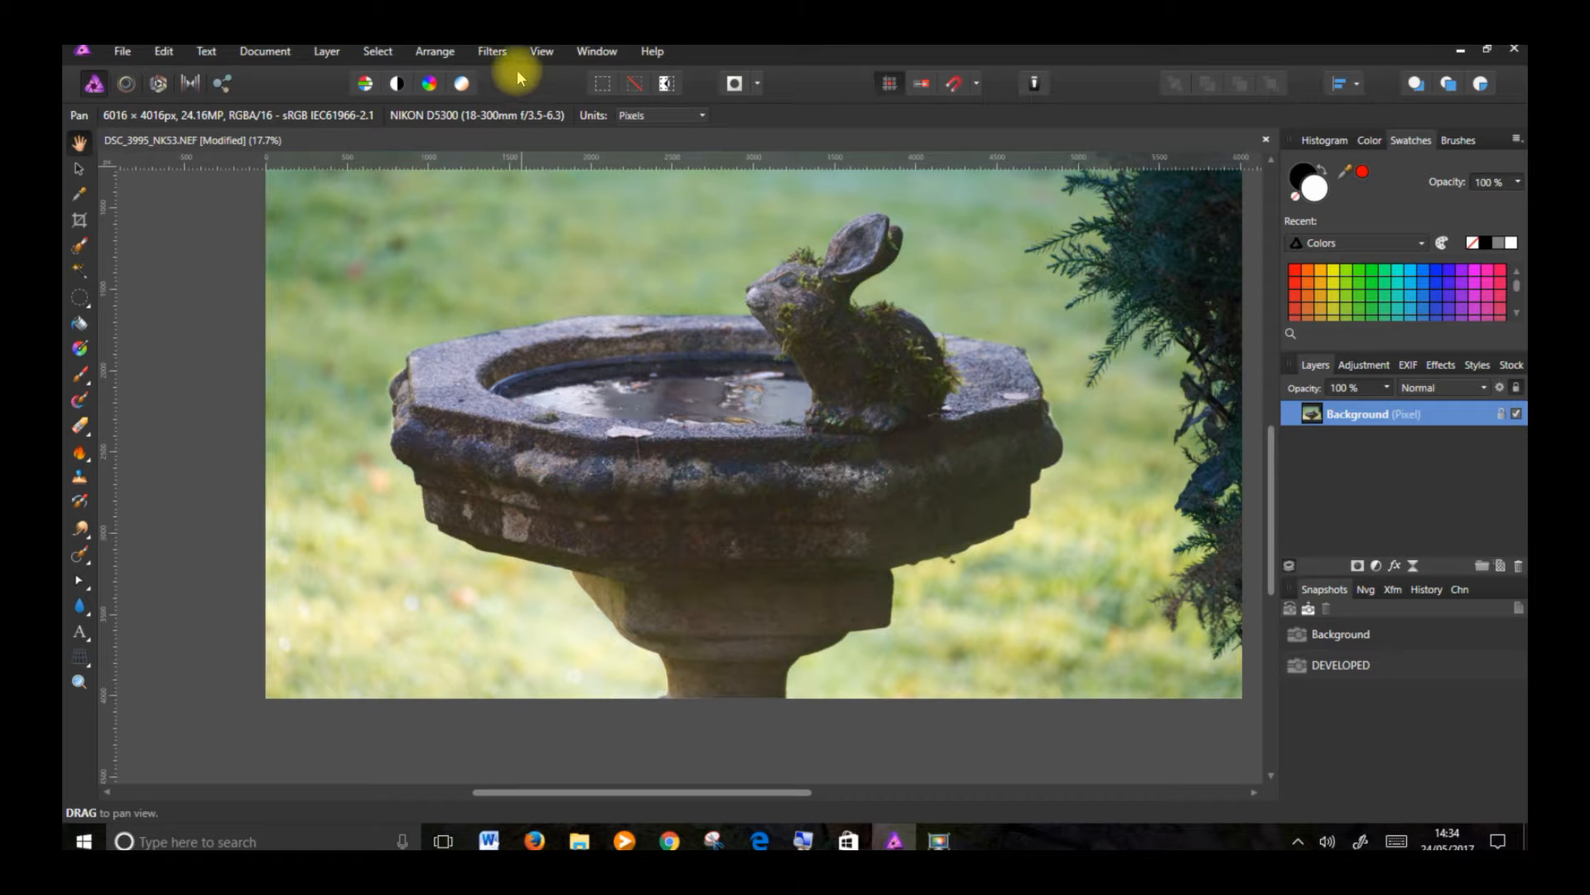
# Step: Add a Brightness / Contrast adjustment layer with contrast at 68% and brightness at 34%
pyautogui.click(323, 53)
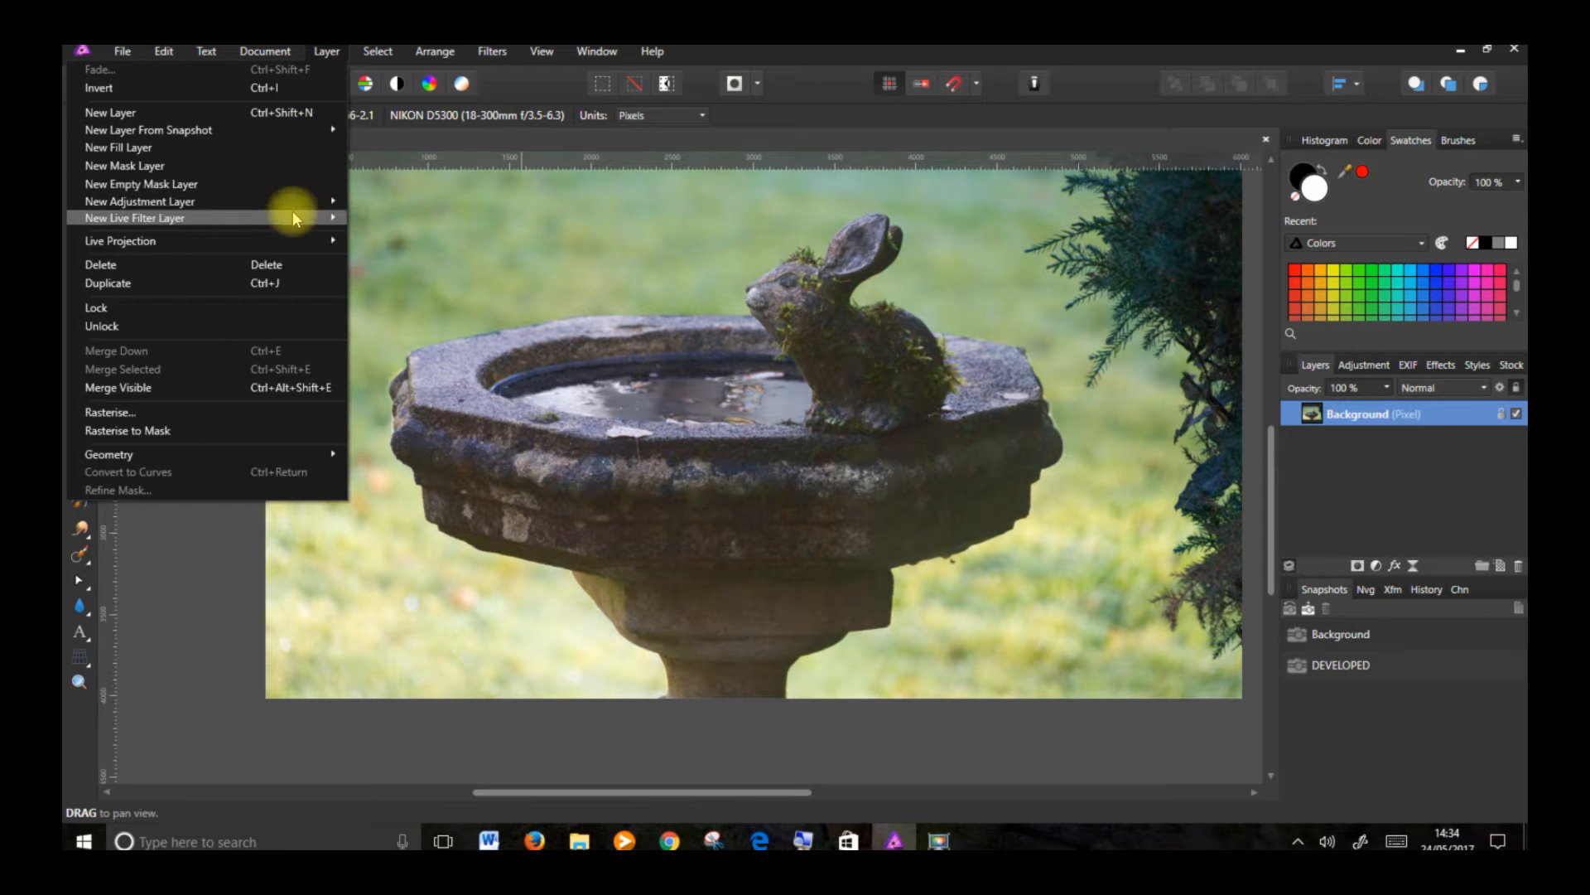
pyautogui.moveTo(332, 204)
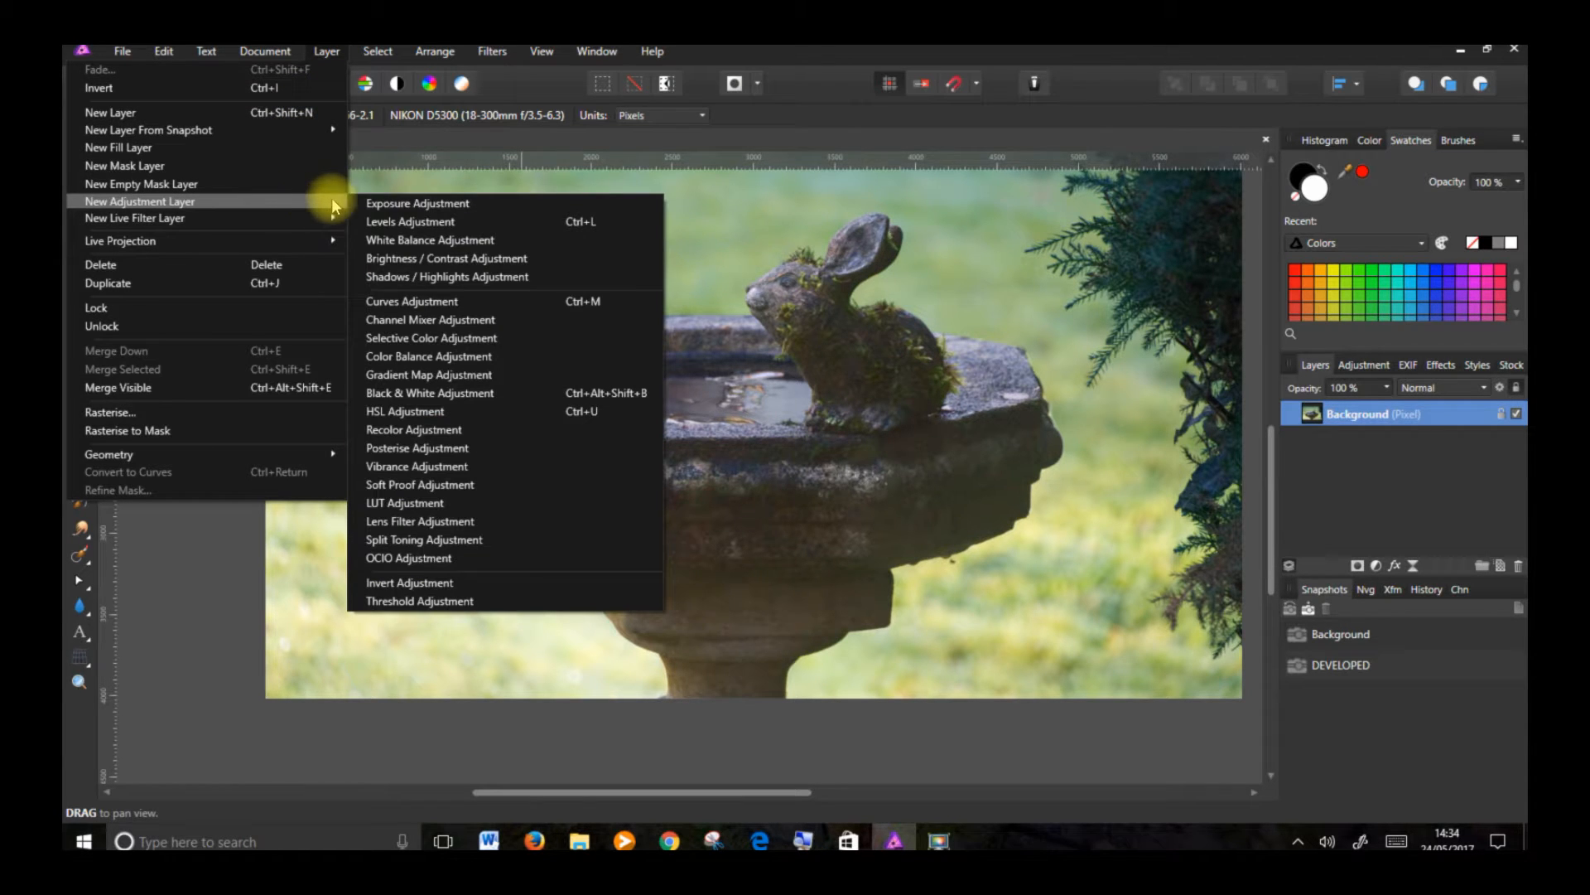
pyautogui.click(419, 258)
pyautogui.moveTo(1030, 676); pyautogui.dragTo(1114, 672)
pyautogui.moveTo(1030, 639); pyautogui.dragTo(1072, 643)
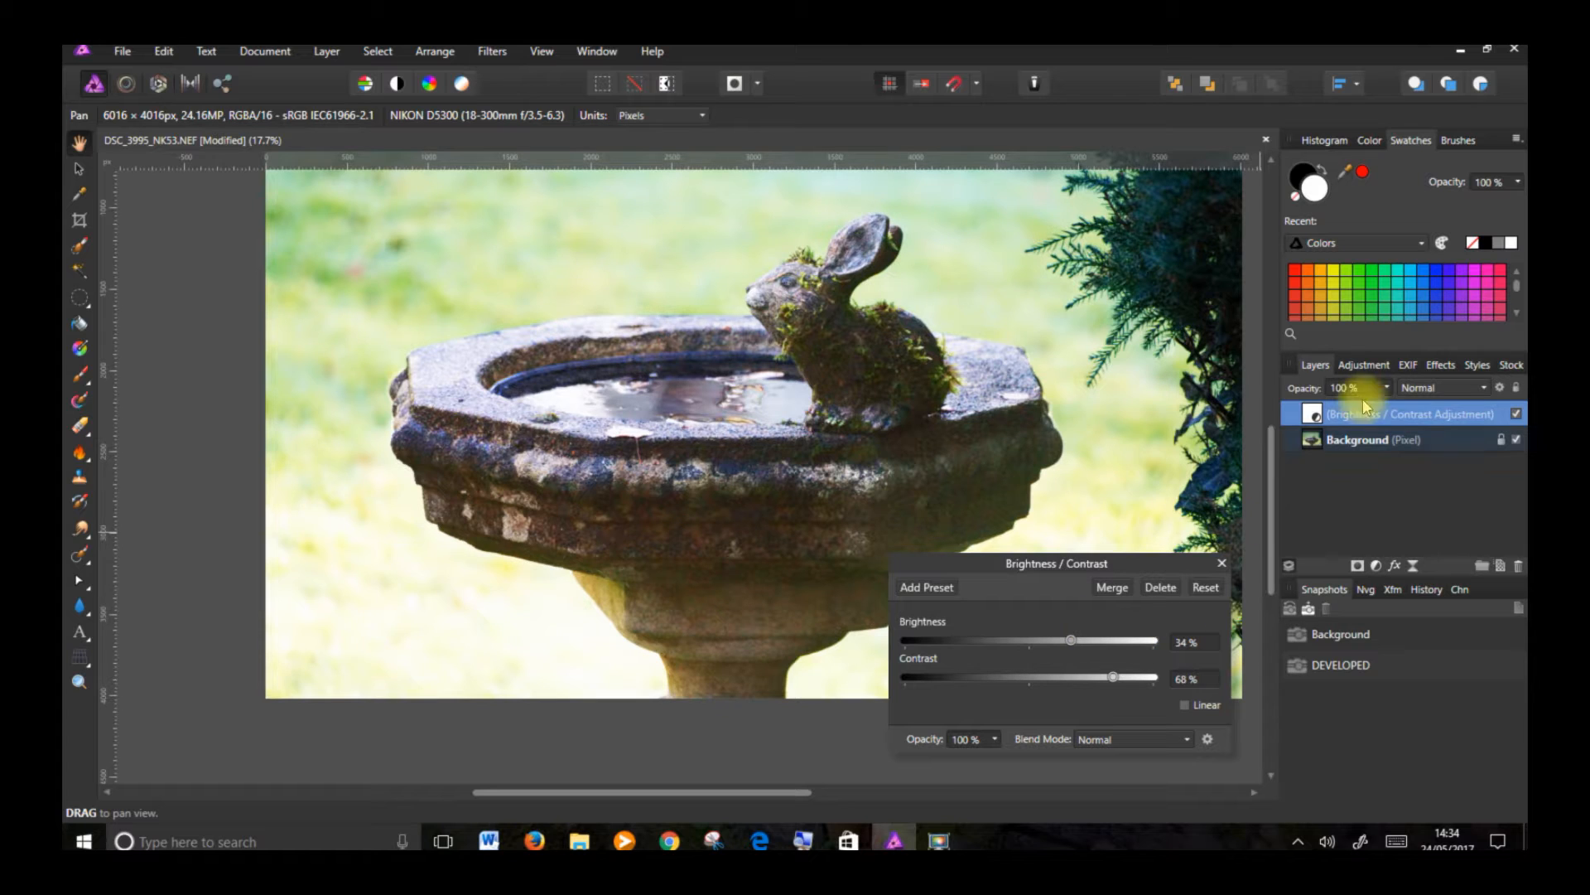
# Step: Limit the adjustment to darker tones with a nonlinear source-range curve falling to 0% at the highlights, with a midpoint at 26.7% in and 89.1% out
pyautogui.click(1499, 387)
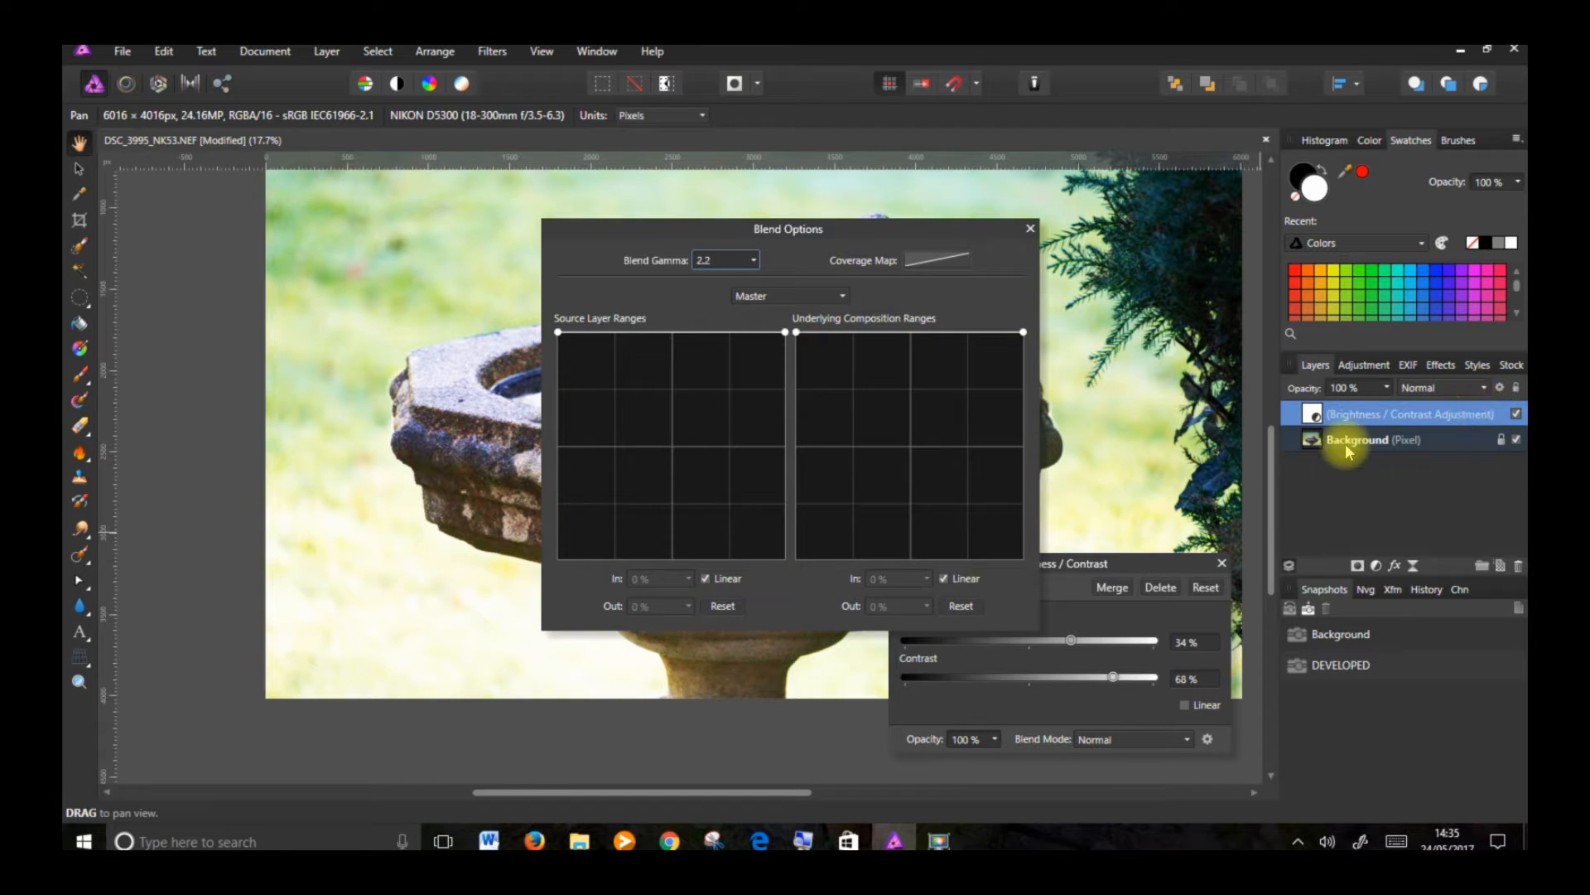
pyautogui.moveTo(788, 332); pyautogui.dragTo(781, 562)
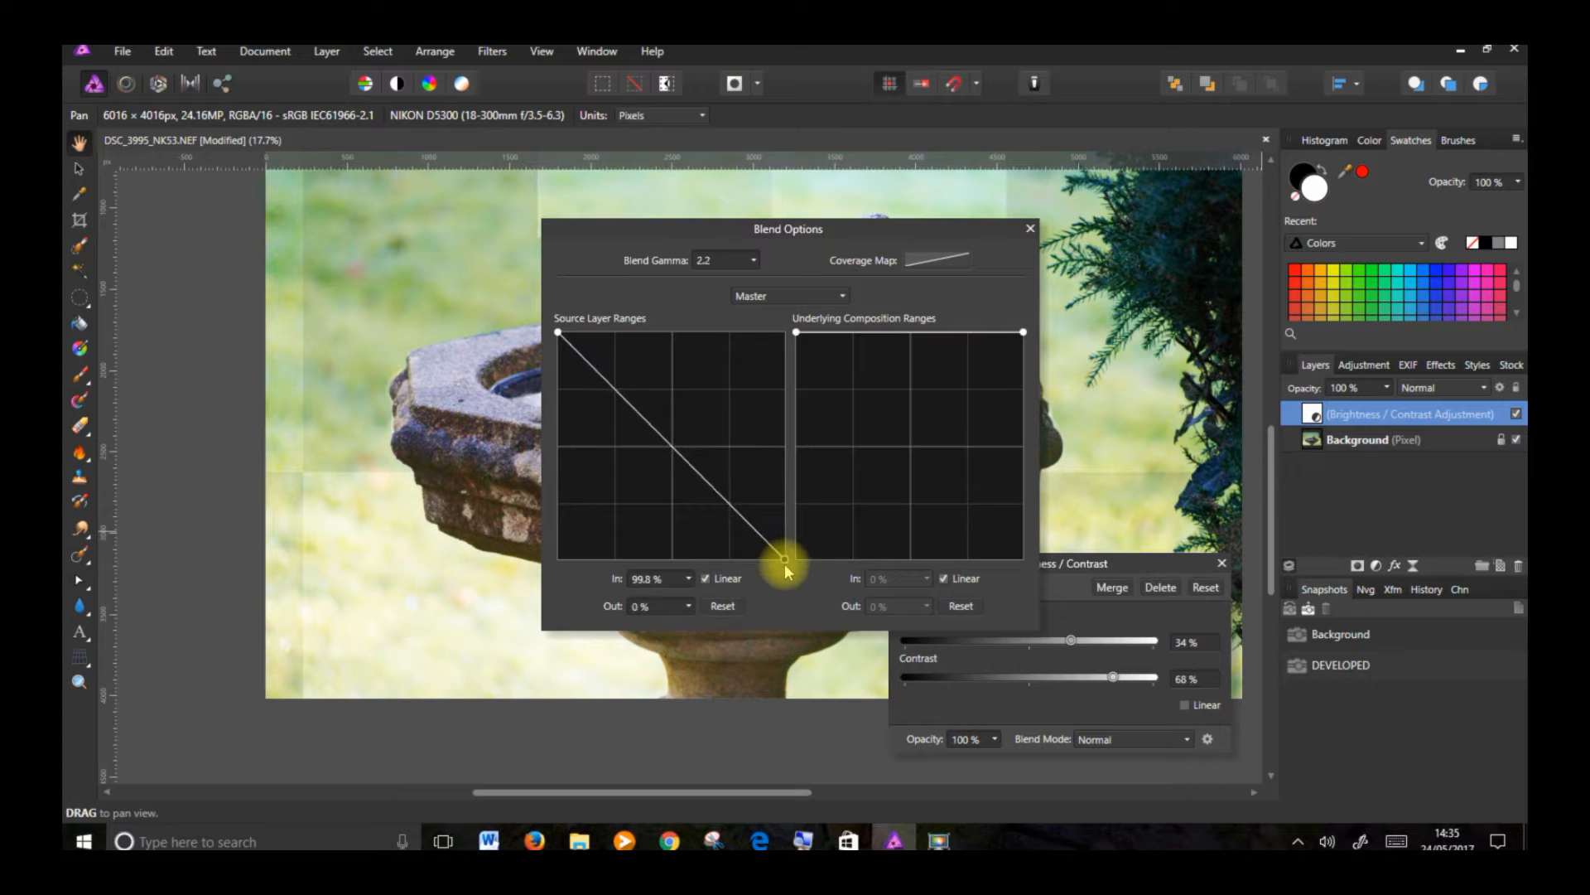
pyautogui.moveTo(611, 370); pyautogui.dragTo(618, 371)
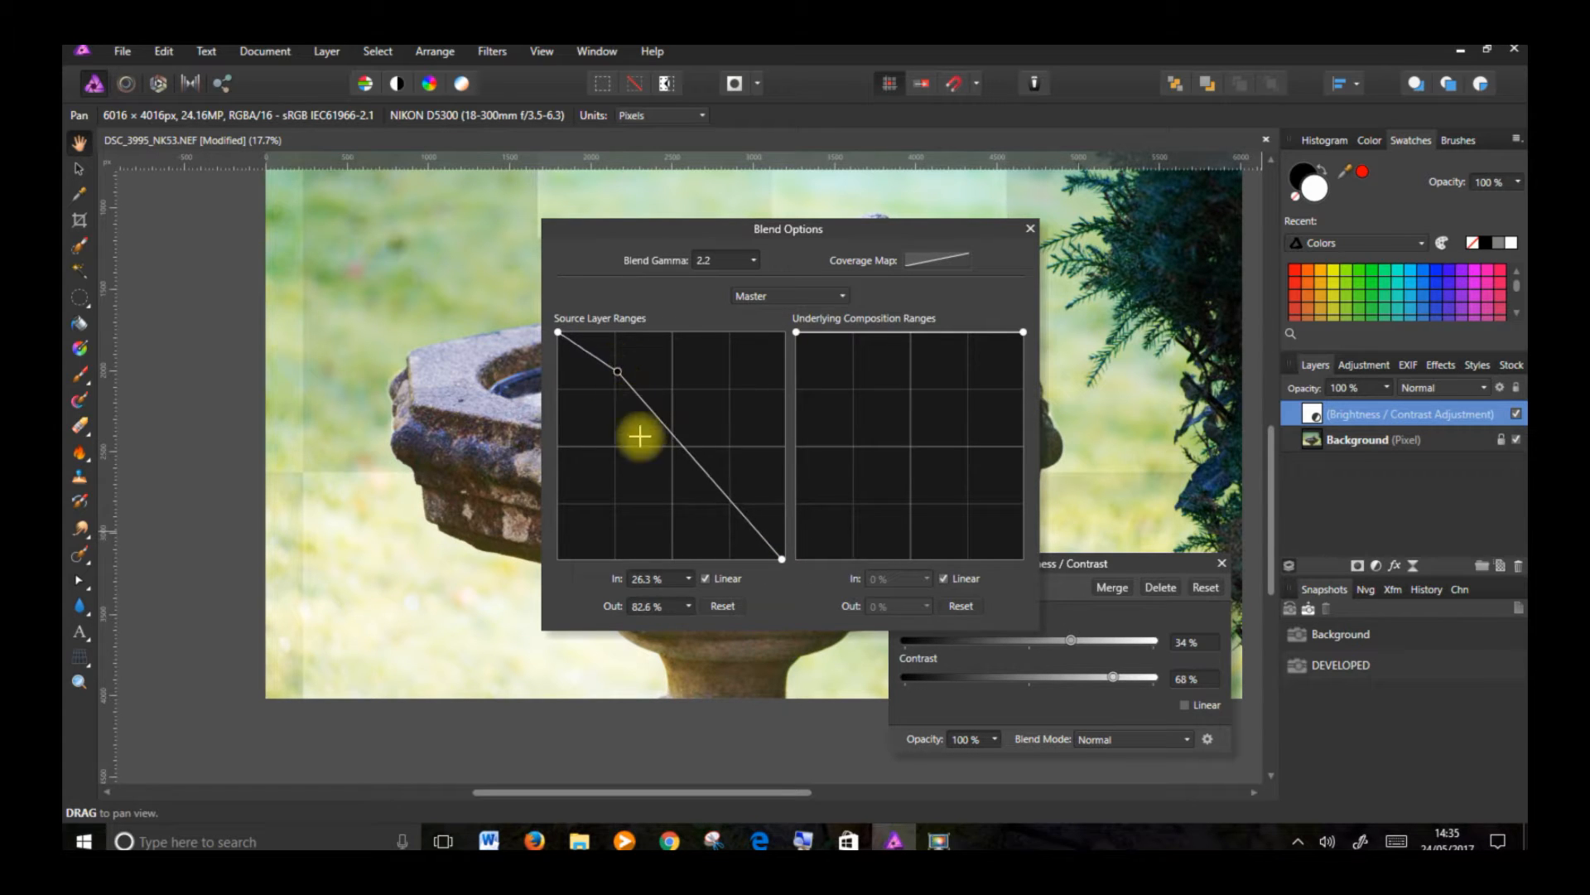
pyautogui.click(705, 578)
pyautogui.moveTo(622, 376); pyautogui.dragTo(619, 356)
pyautogui.moveTo(879, 237); pyautogui.dragTo(997, 241)
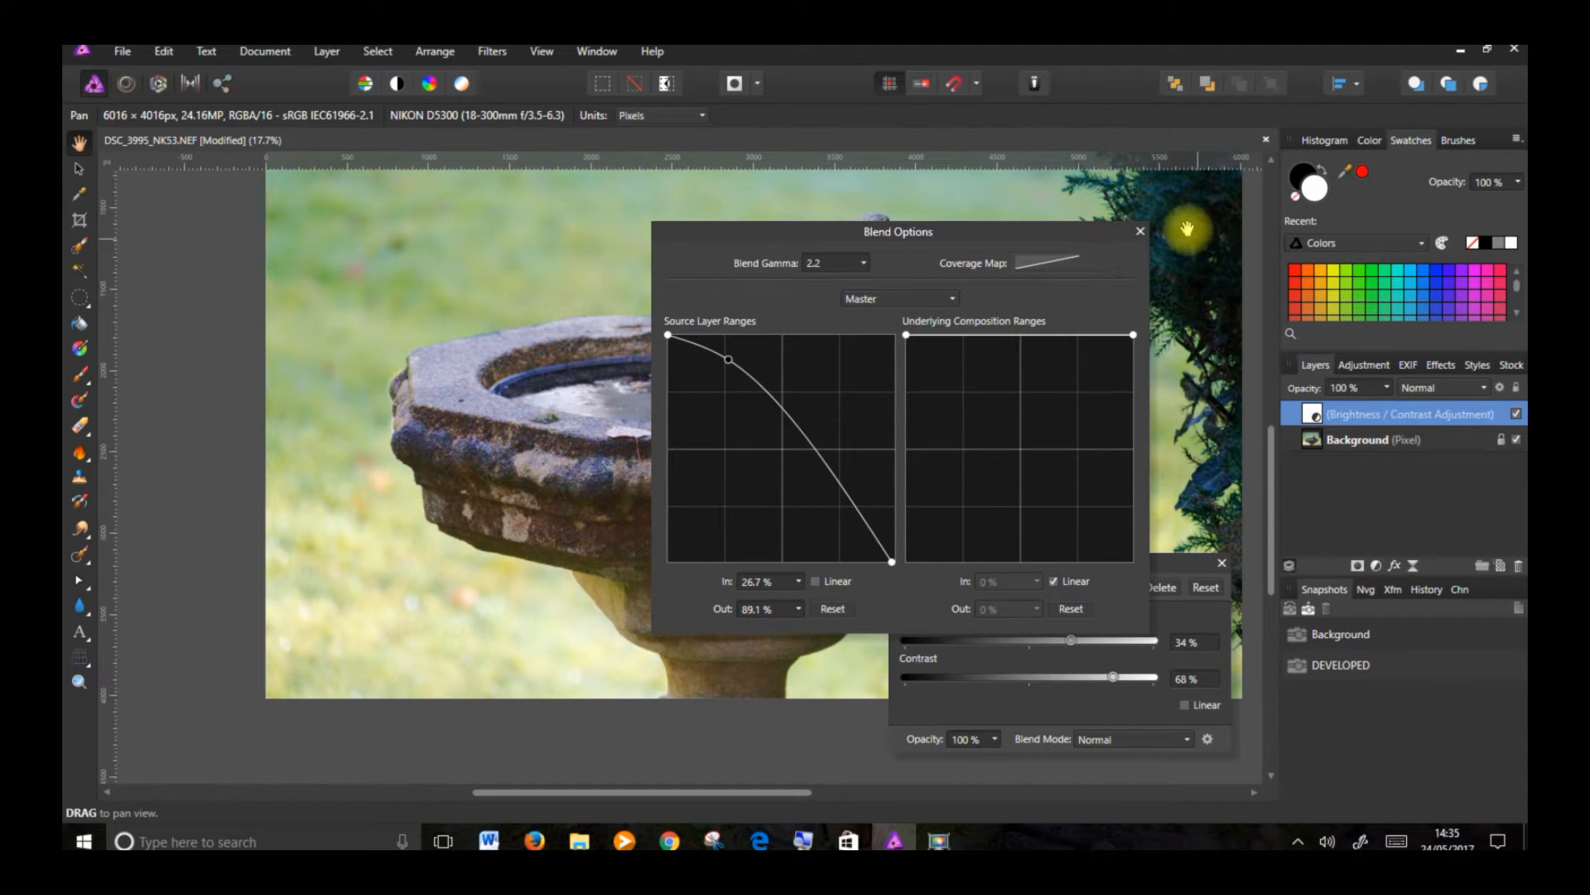
pyautogui.click(1141, 232)
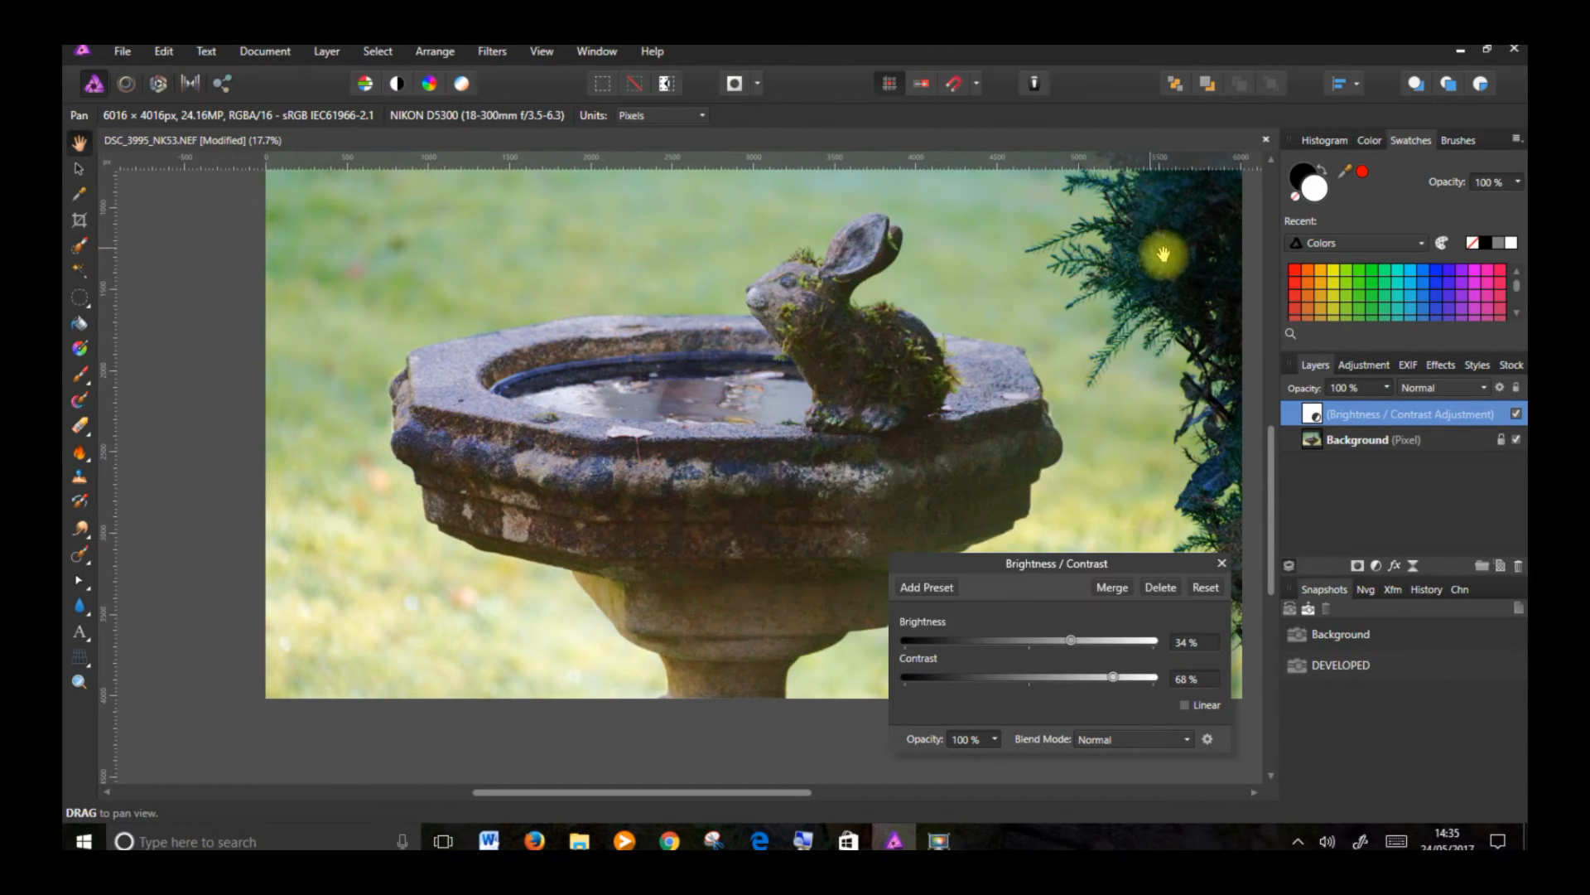
pyautogui.click(1517, 414)
pyautogui.click(1517, 414)
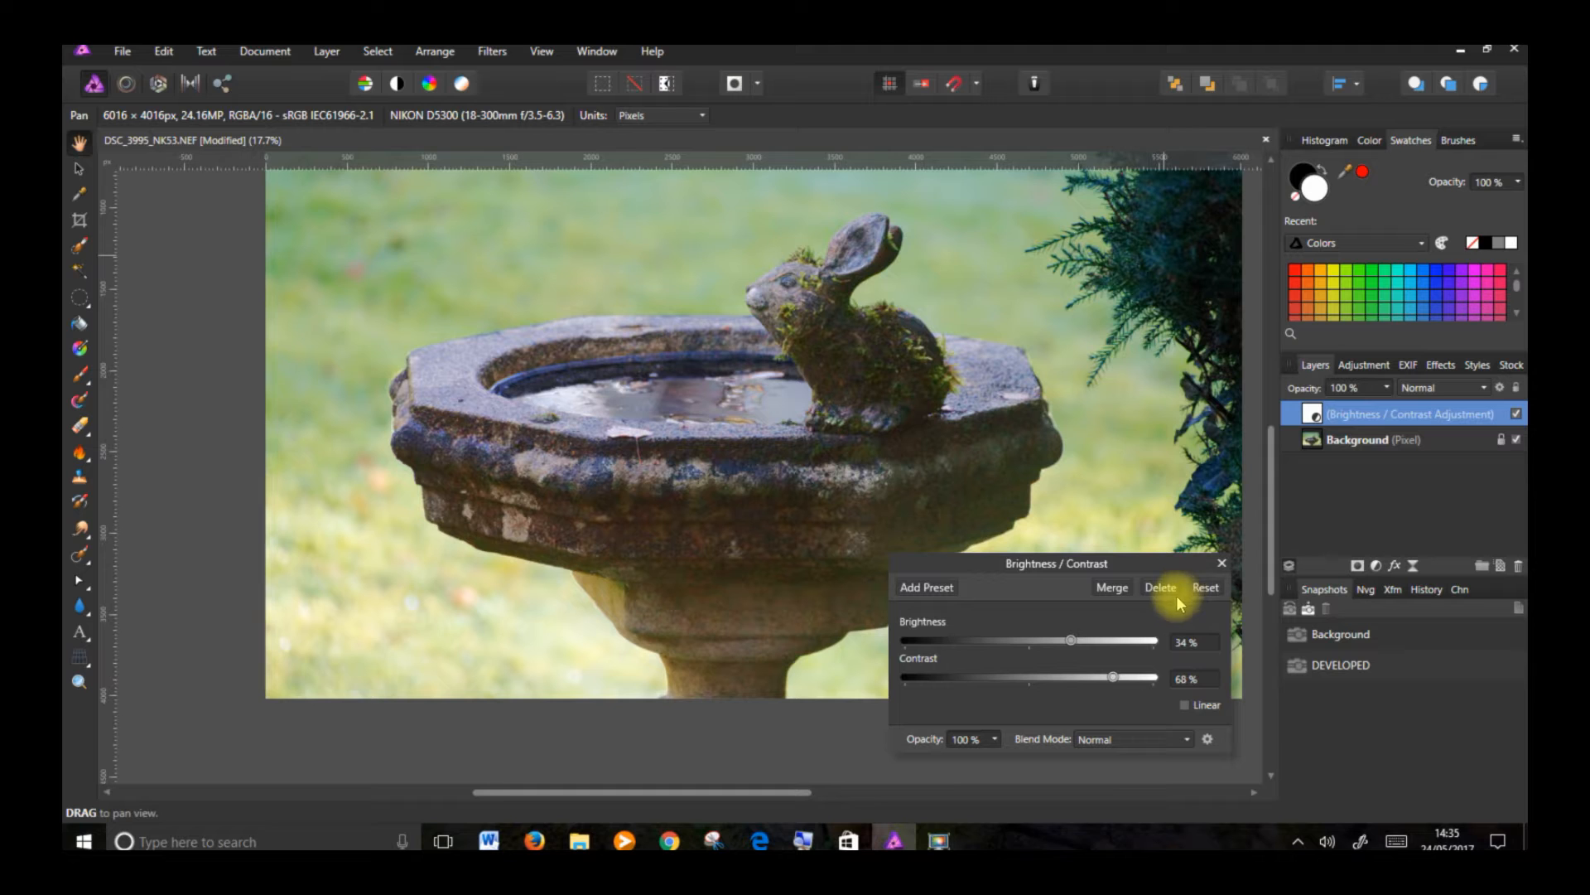
# Step: Close the adjustment's settings and add a document snapshot named BrightnessContrast ToneRange
pyautogui.click(1221, 563)
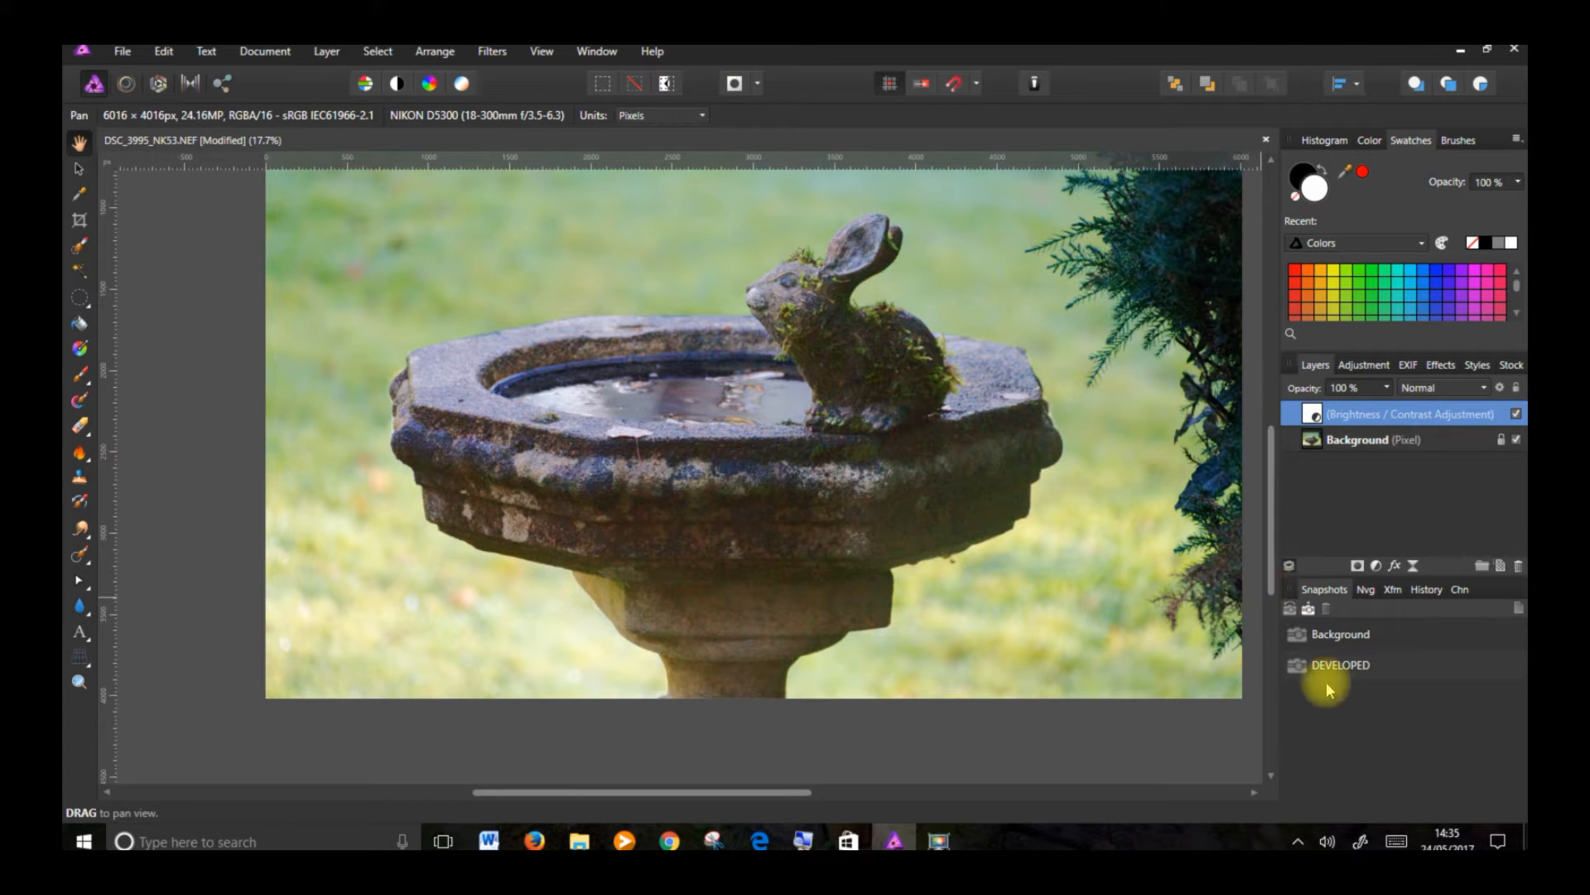
pyautogui.click(1309, 610)
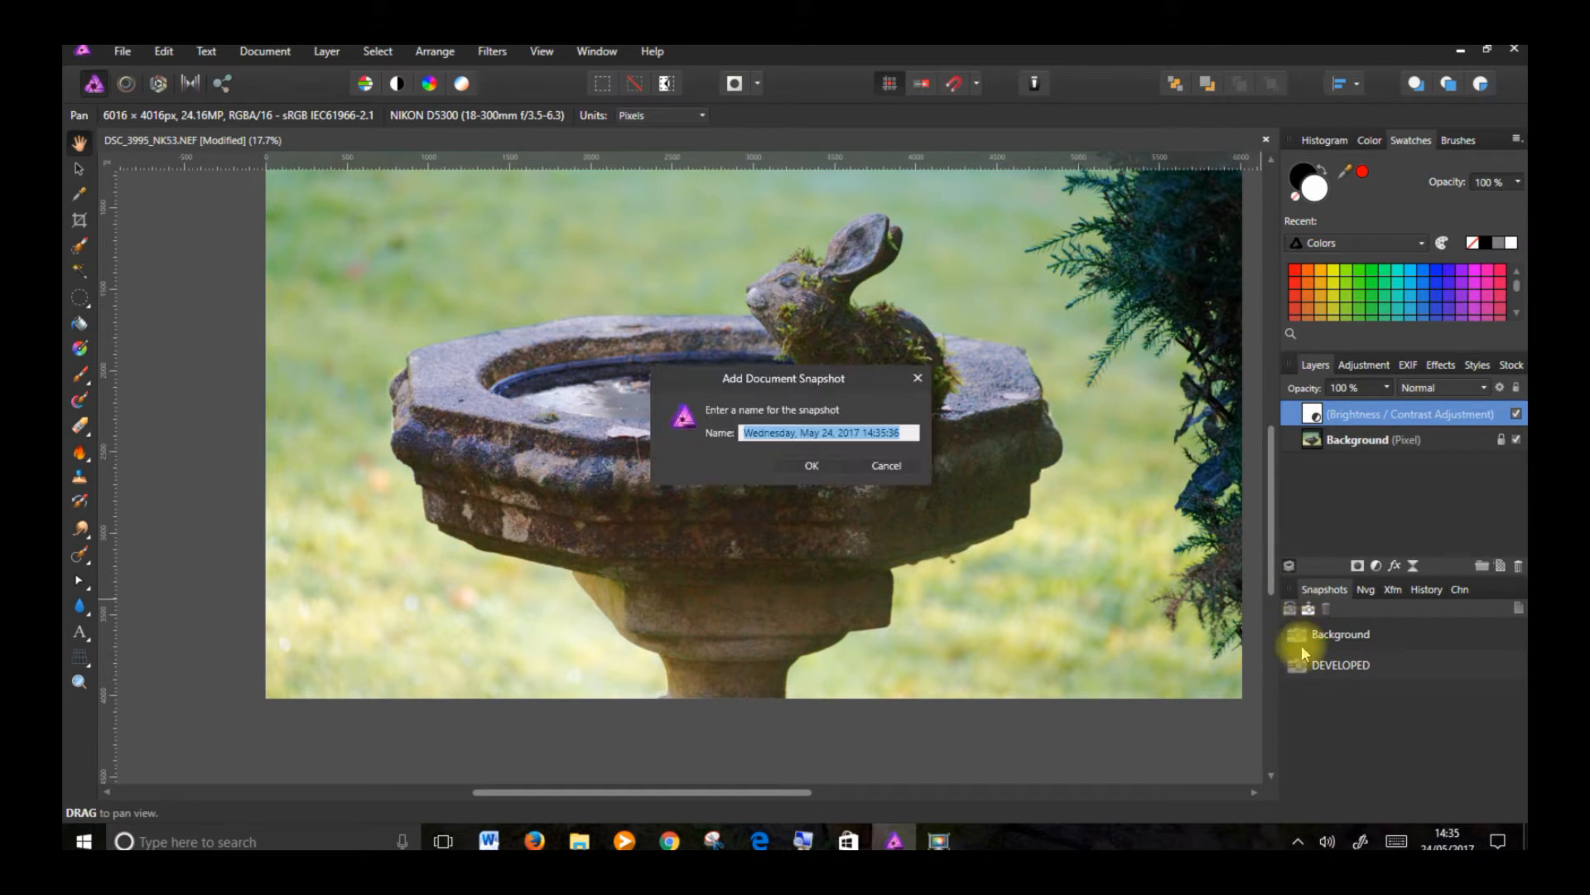
pyautogui.write('d')
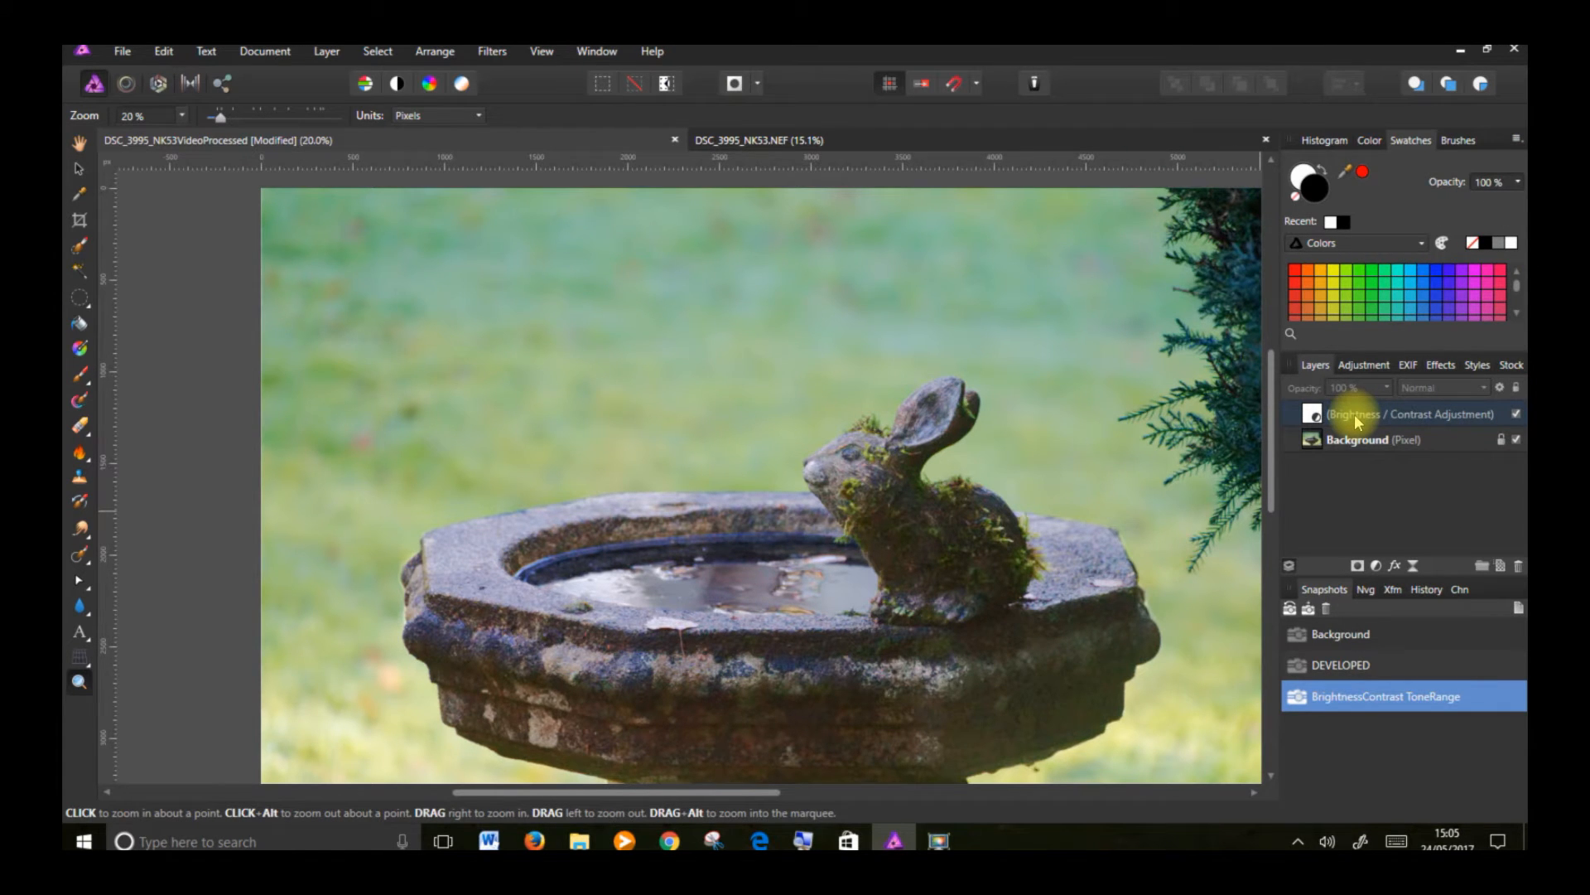
# Step: Add a second Brightness / Contrast adjustment layer above the existing one
pyautogui.click(1350, 418)
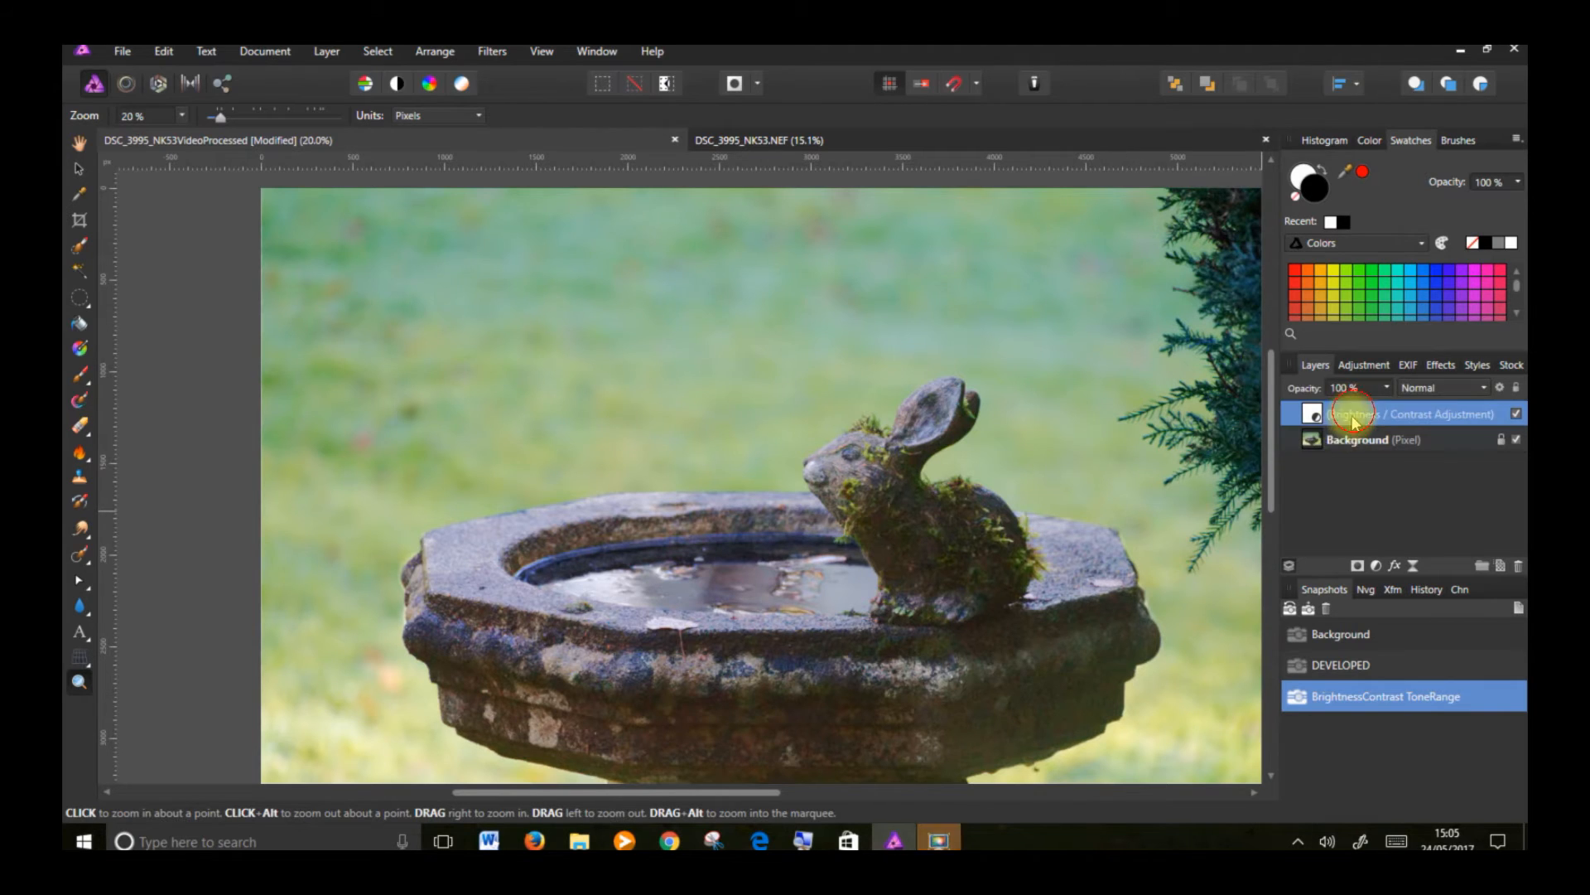
pyautogui.click(327, 51)
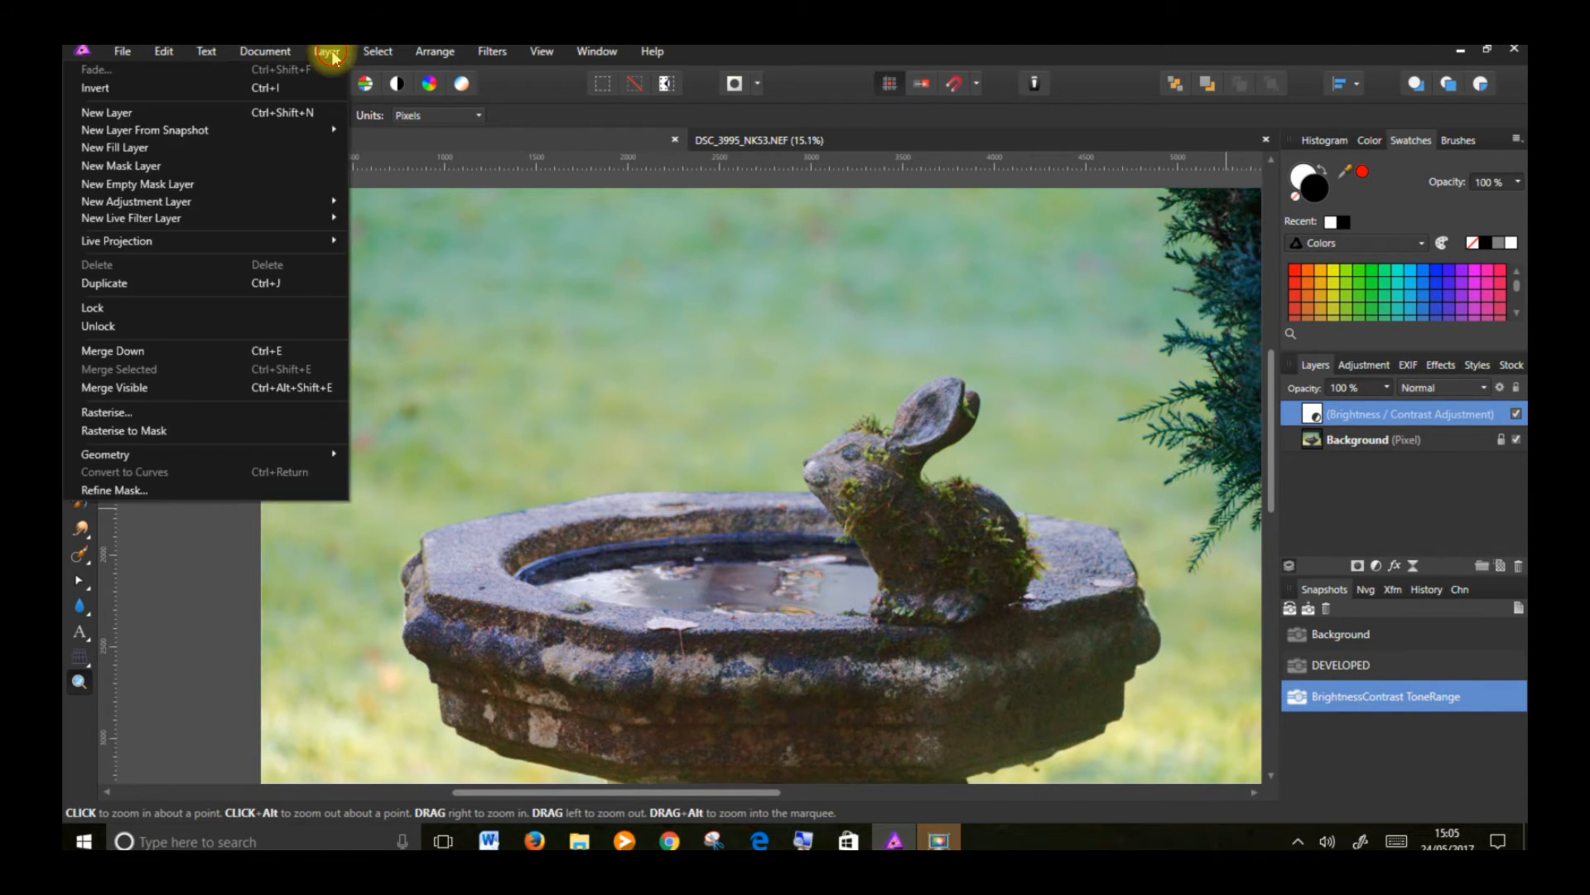
pyautogui.moveTo(313, 202)
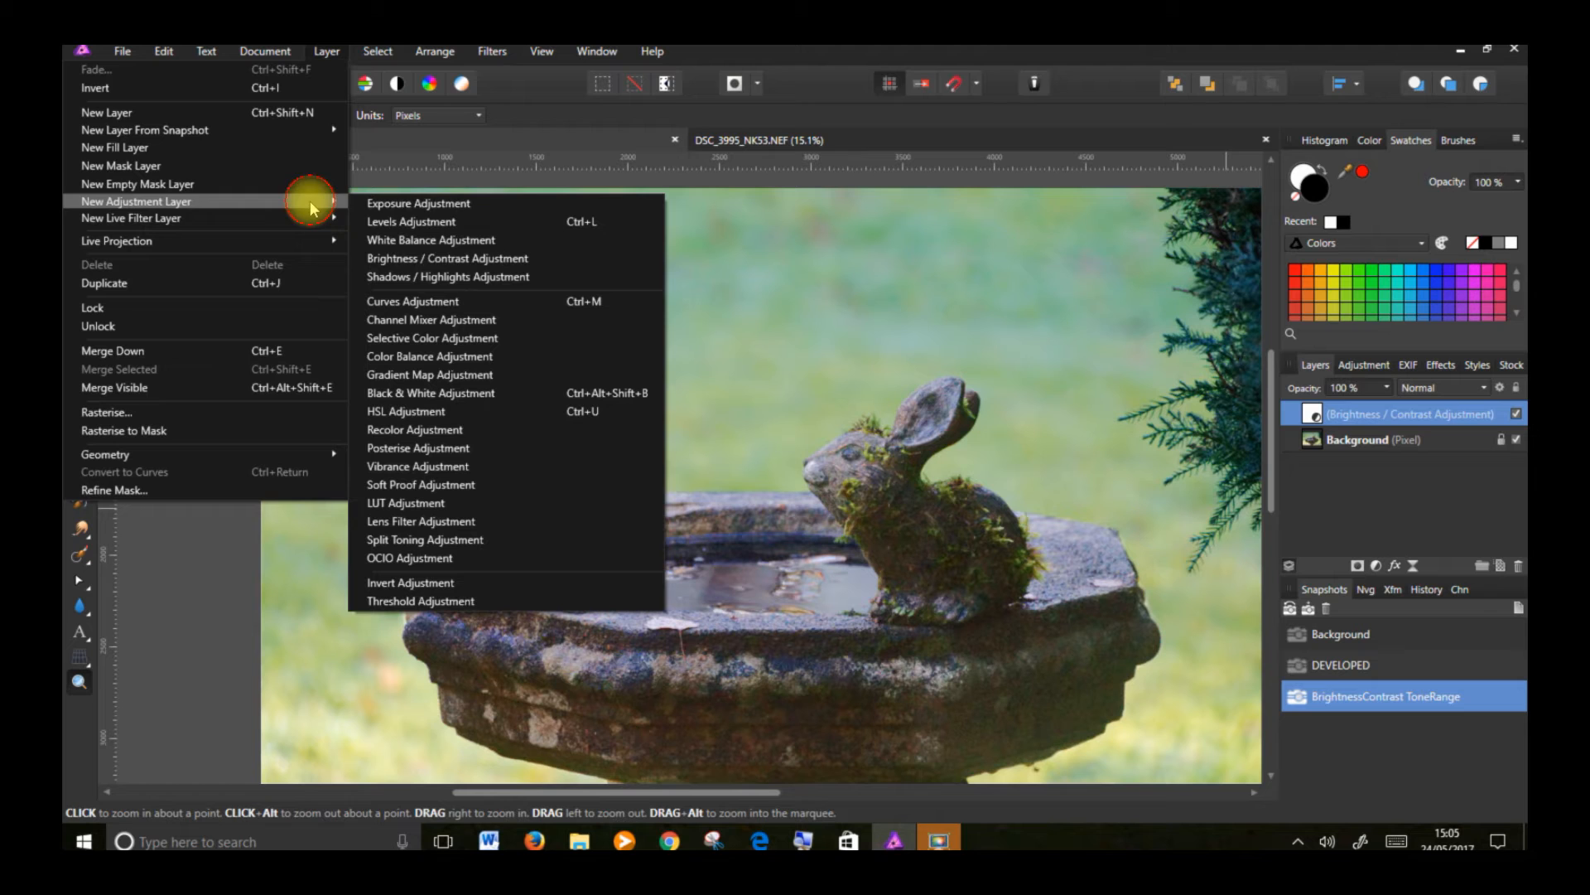
pyautogui.click(450, 263)
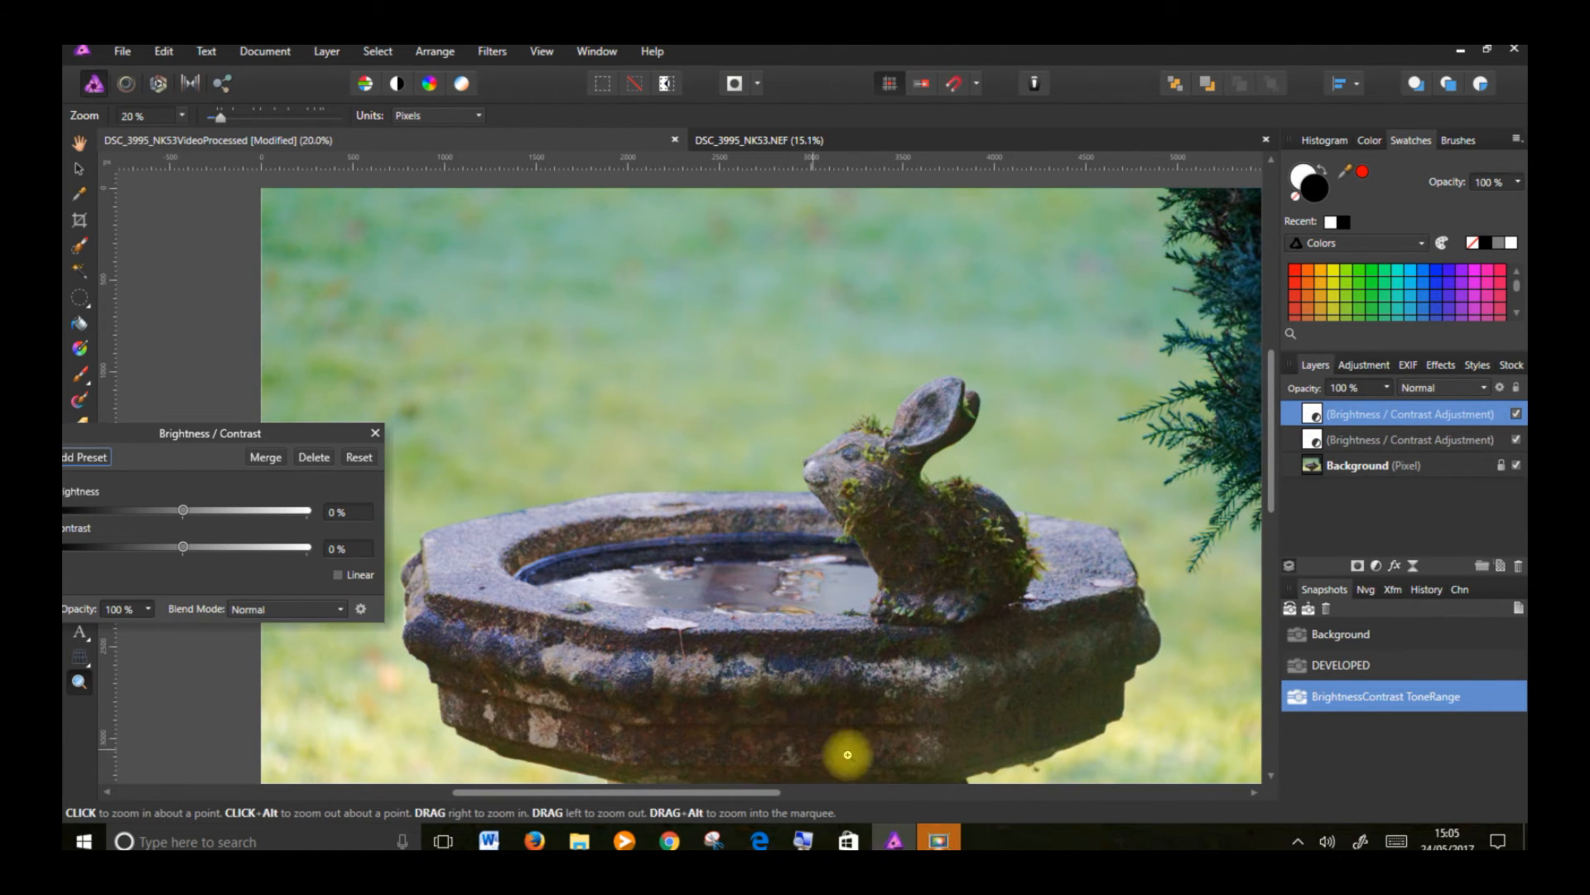
# Step: Set the new adjustment's brightness to 45% and contrast to 23%, judging it on a close-up of the bowl's shaded side
pyautogui.scroll(-2, 1274, 443)
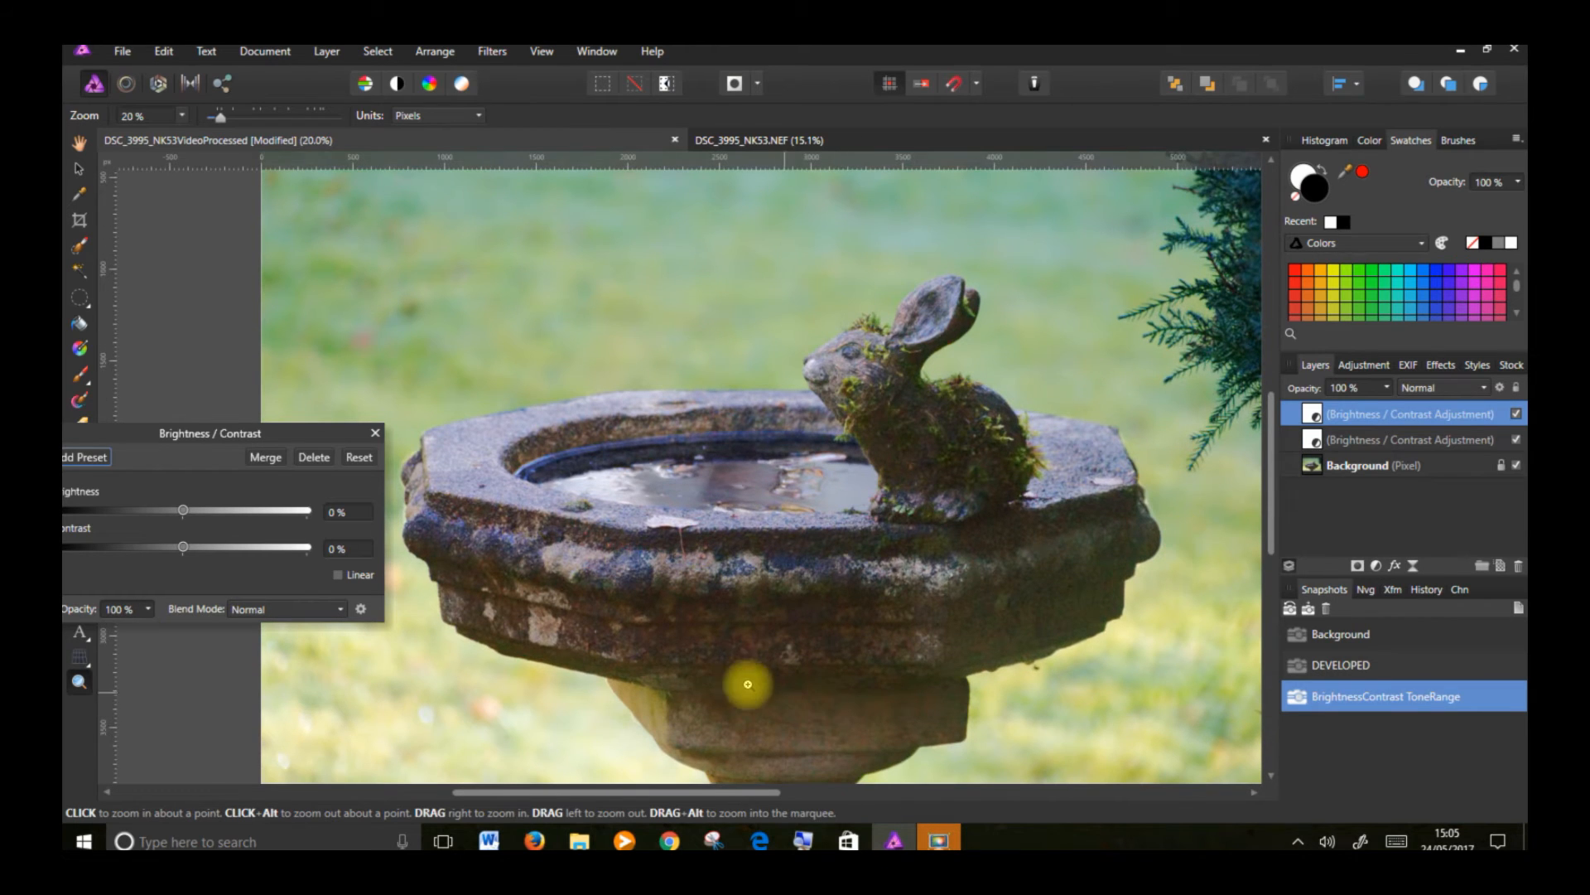
pyautogui.press('b')
pyautogui.press('z')
pyautogui.moveTo(682, 643); pyautogui.dragTo(791, 643)
pyautogui.moveTo(616, 782); pyautogui.dragTo(799, 783)
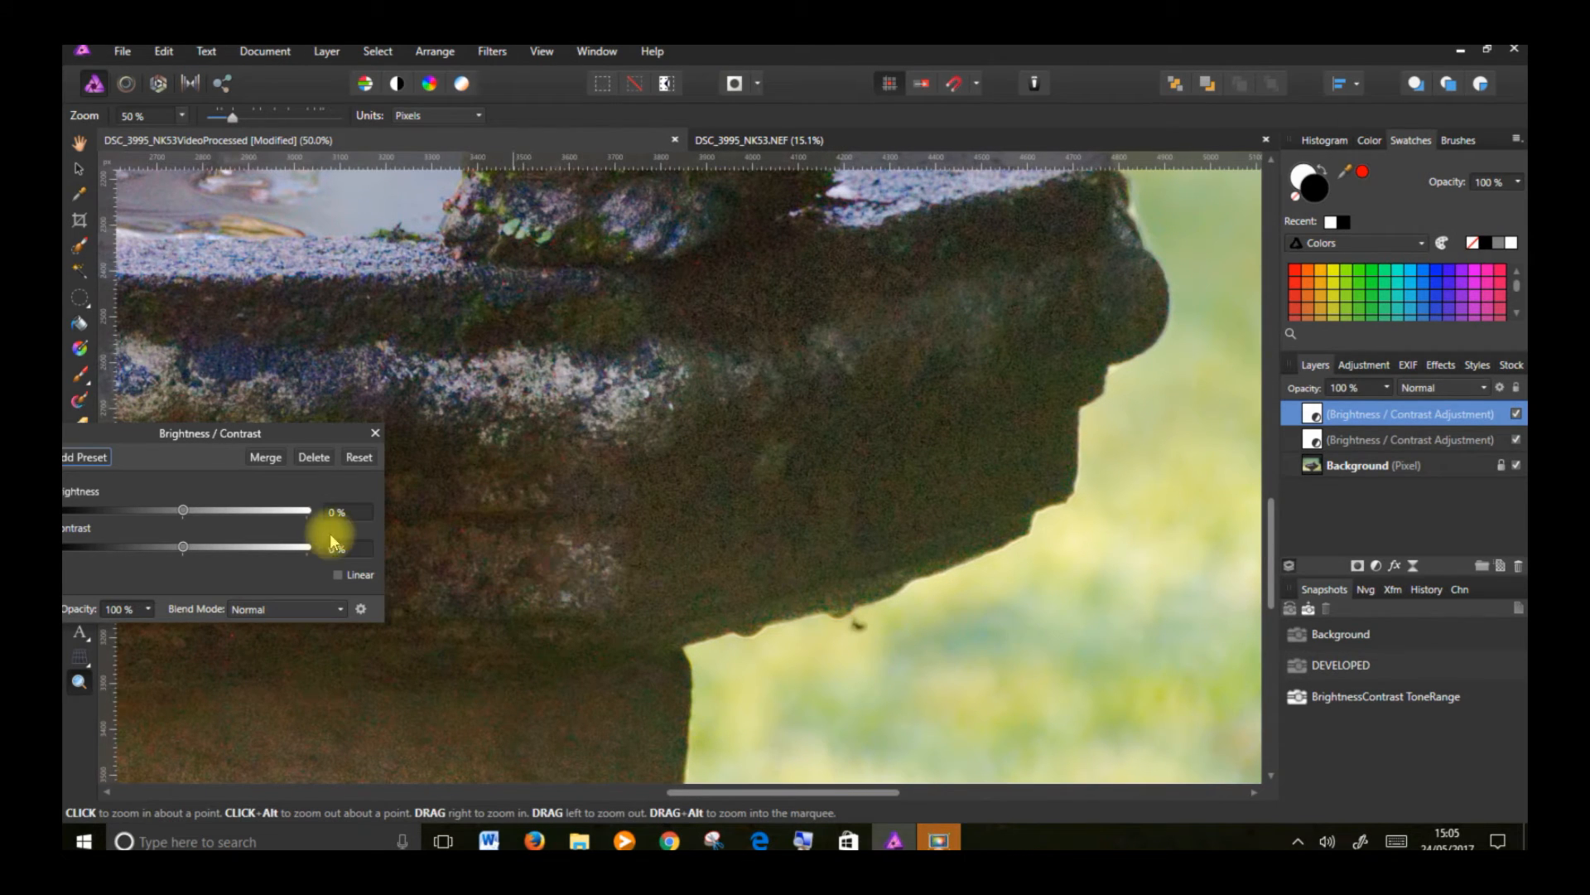
pyautogui.moveTo(192, 513); pyautogui.dragTo(245, 515)
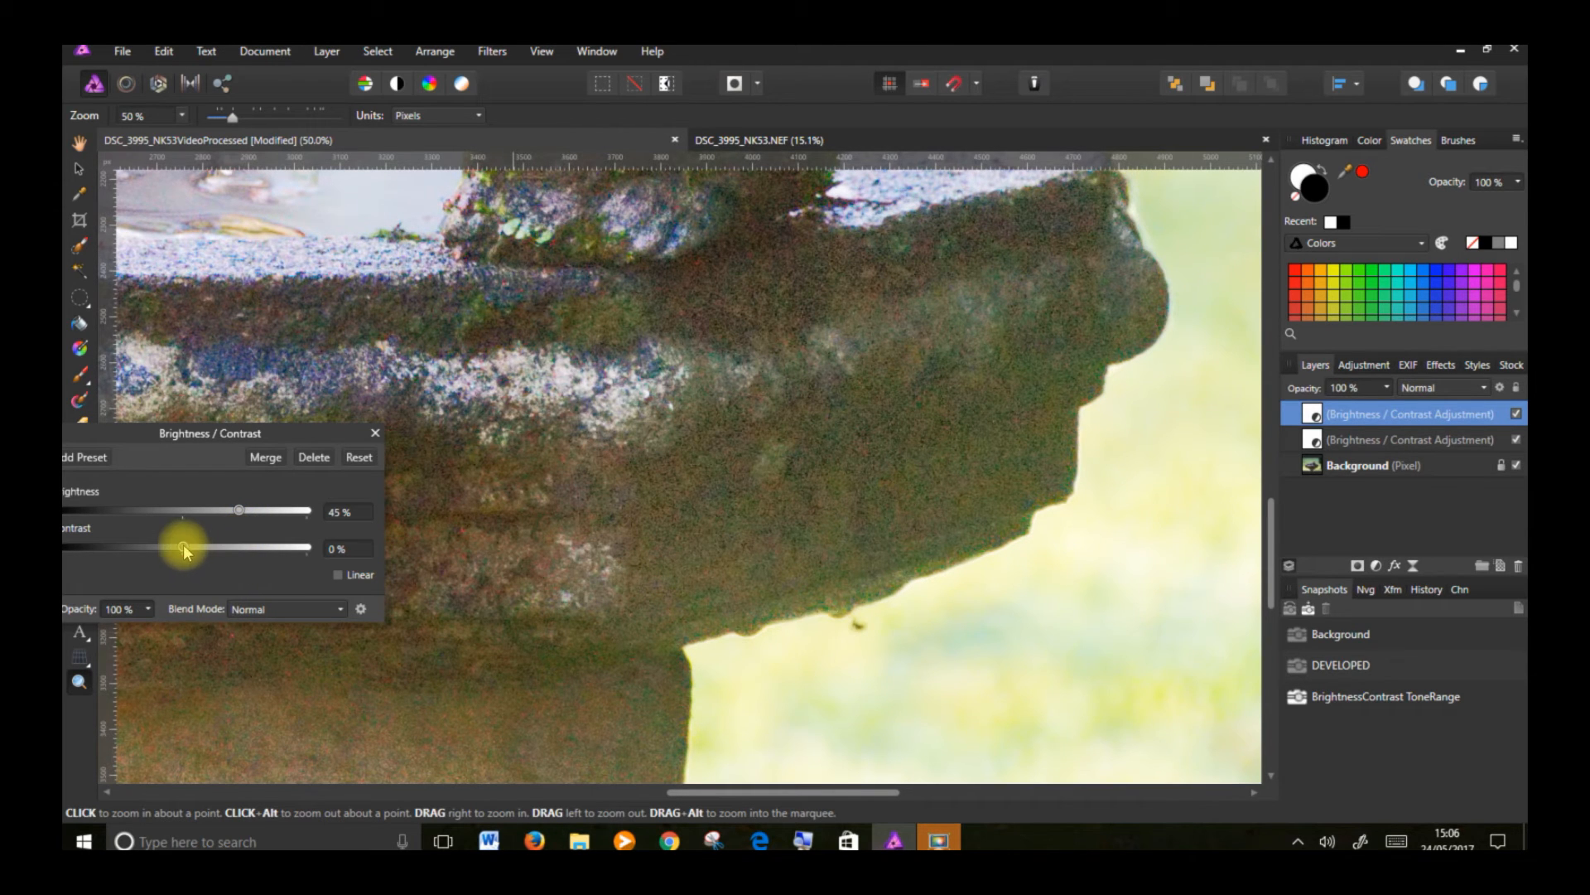
pyautogui.moveTo(200, 547); pyautogui.dragTo(212, 545)
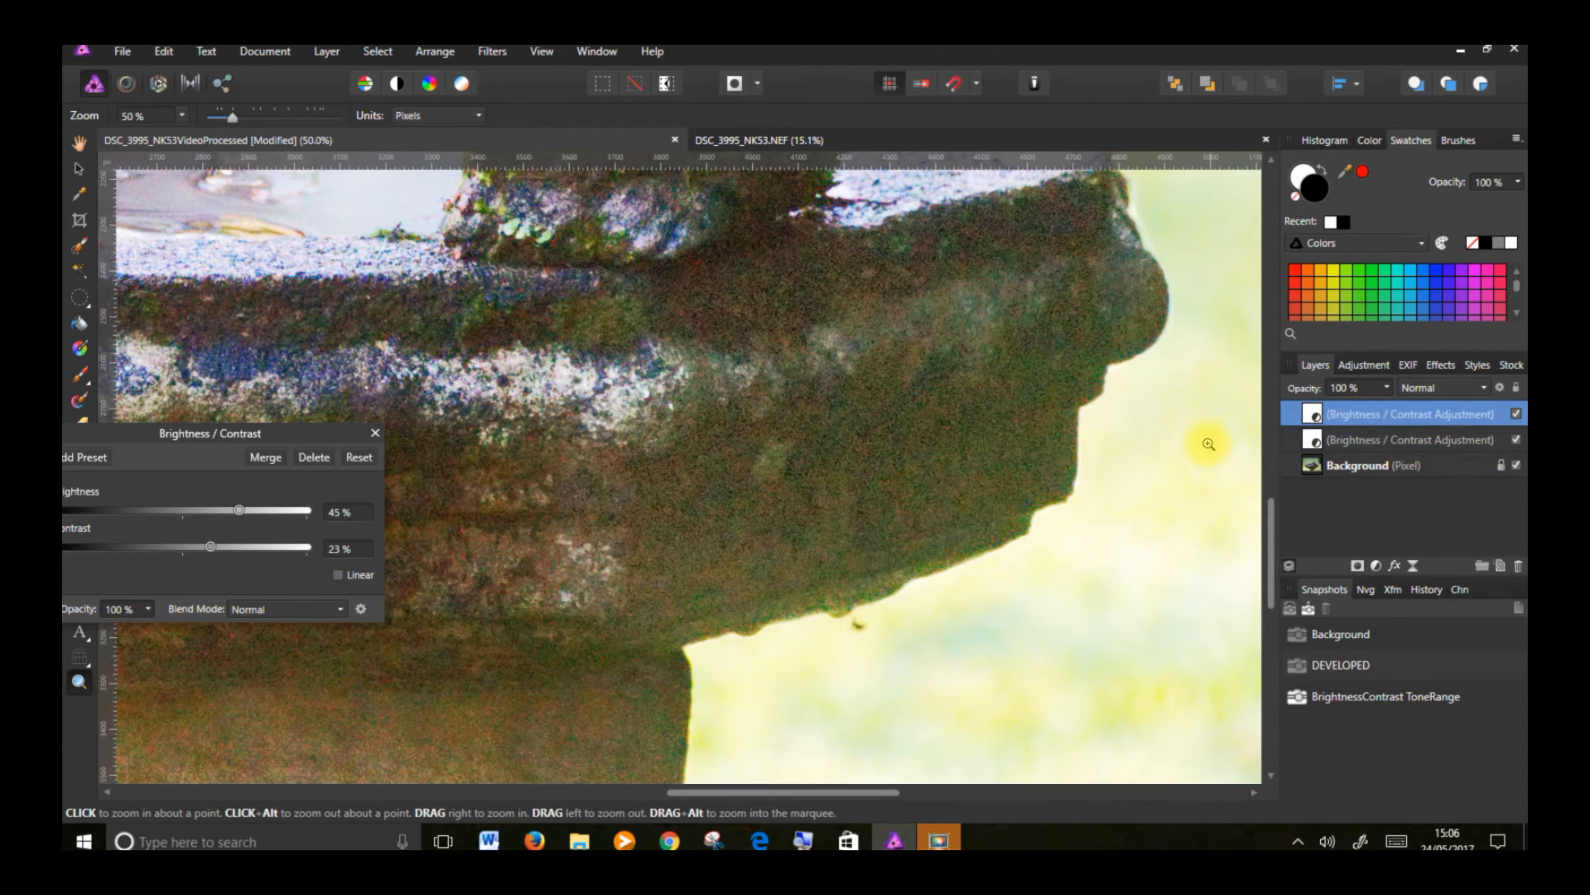
# Step: Invert the second adjustment layer to hide its effect, and move its settings dialog lower over the image
pyautogui.click(326, 52)
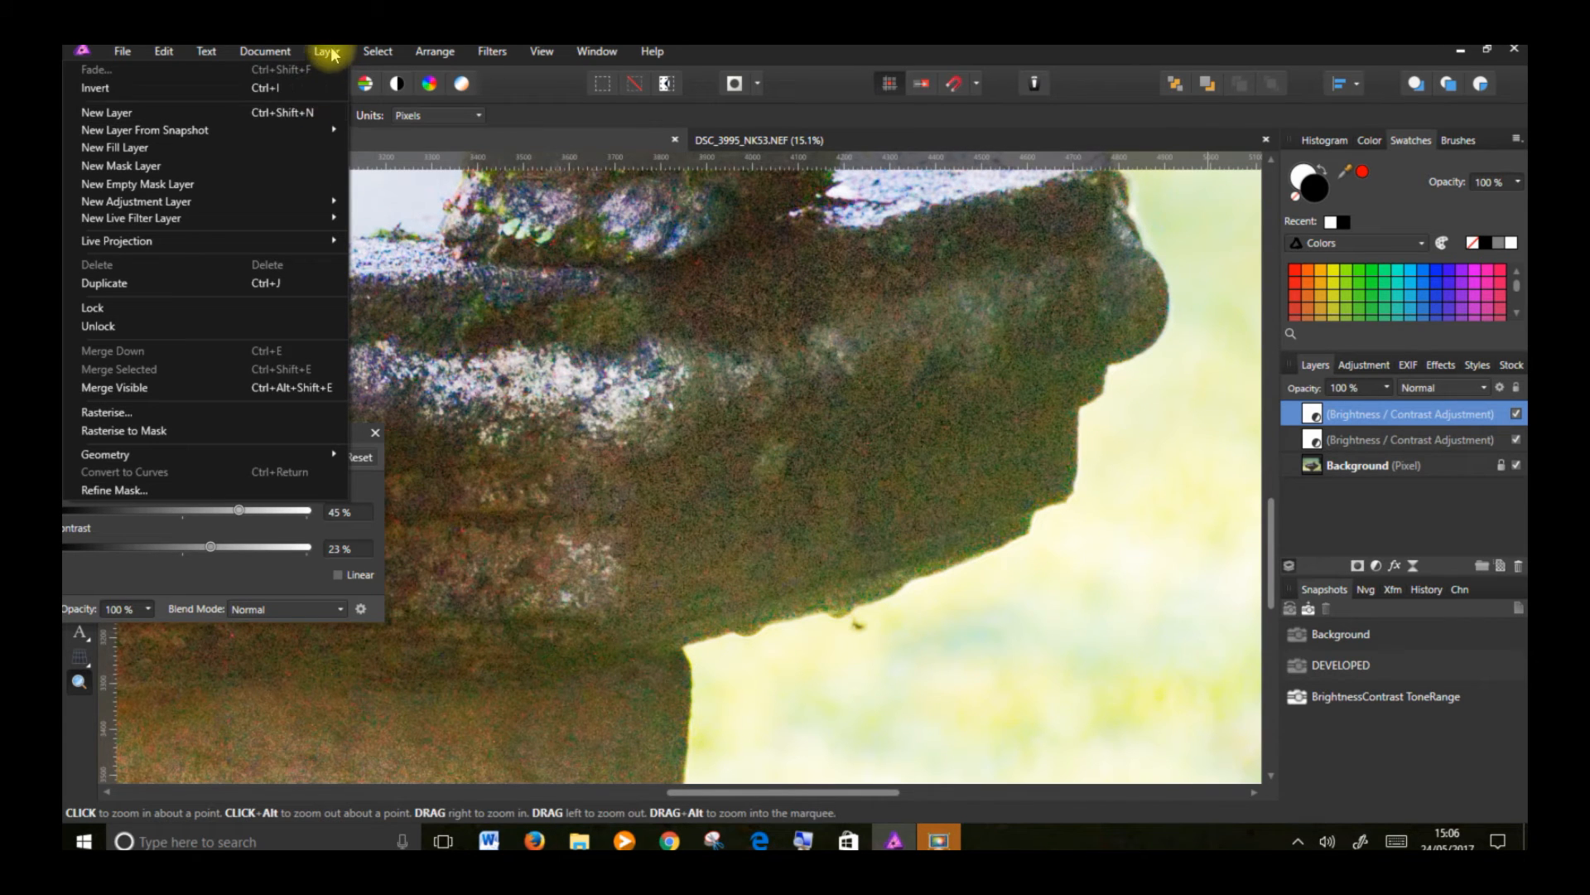
pyautogui.click(313, 87)
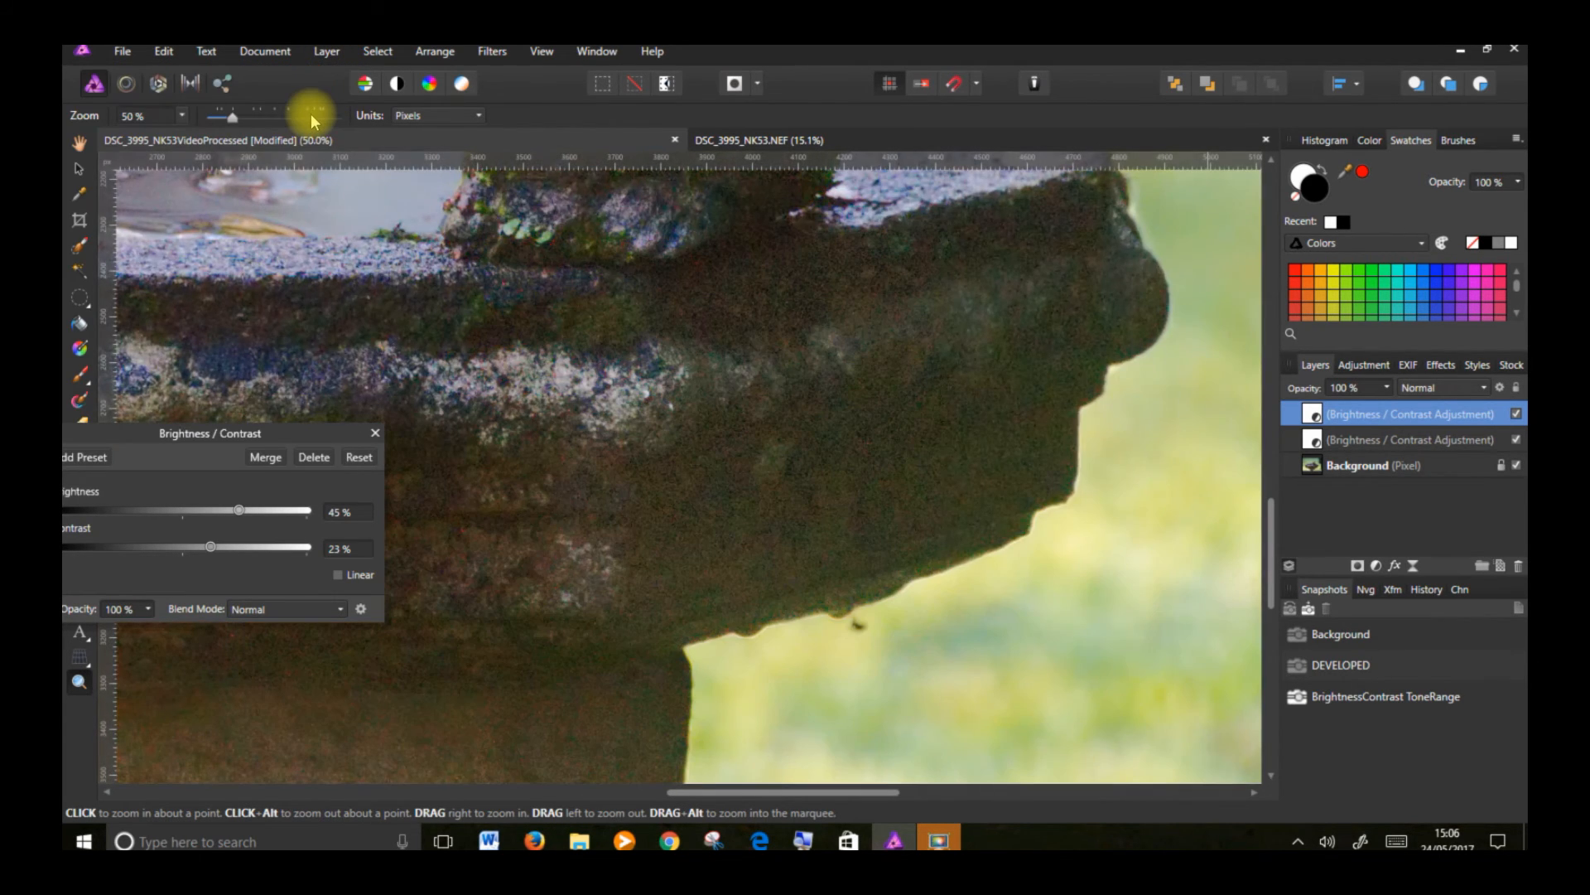
pyautogui.moveTo(253, 438); pyautogui.dragTo(493, 587)
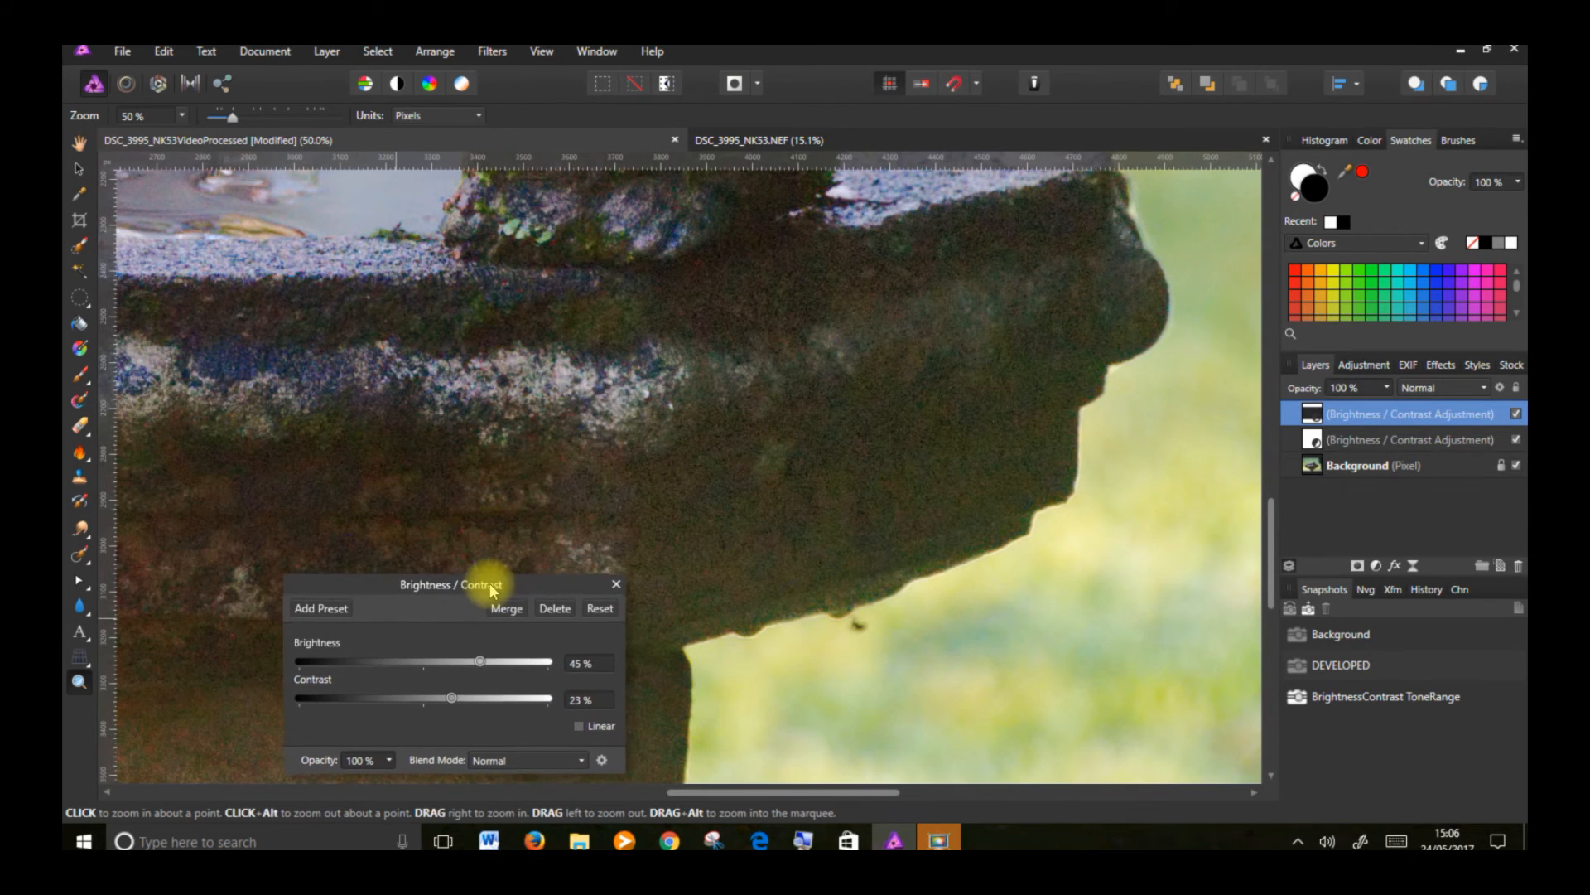
# Step: Paint the brightening onto the bowl's shaded side with a soft white brush at 16% opacity and 0% hardness, and close the adjustment's settings
pyautogui.click(81, 376)
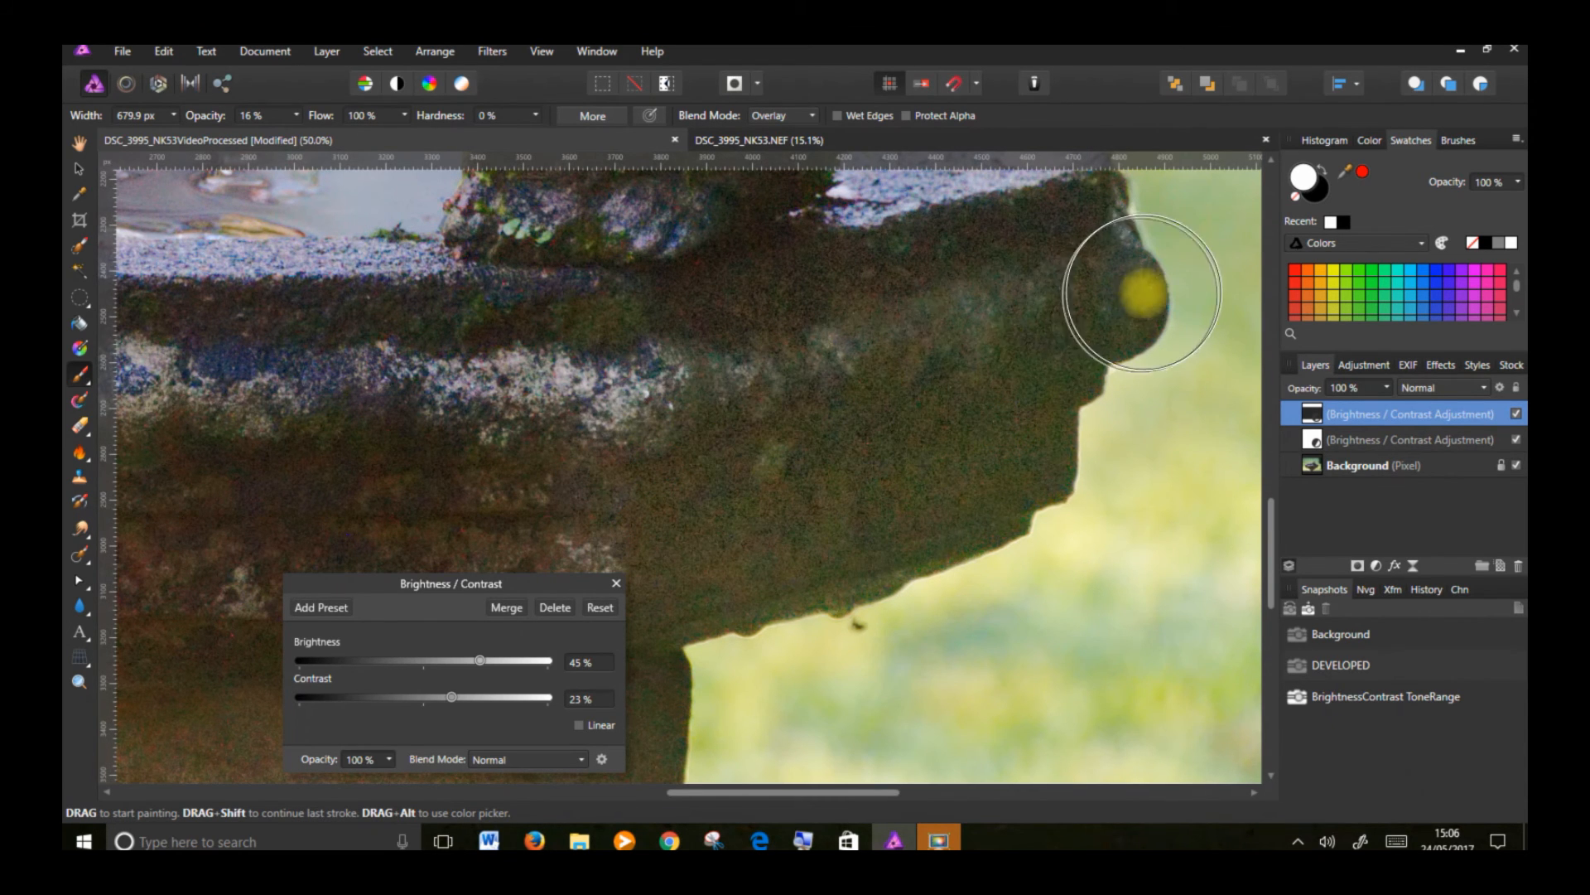
pyautogui.press('z')
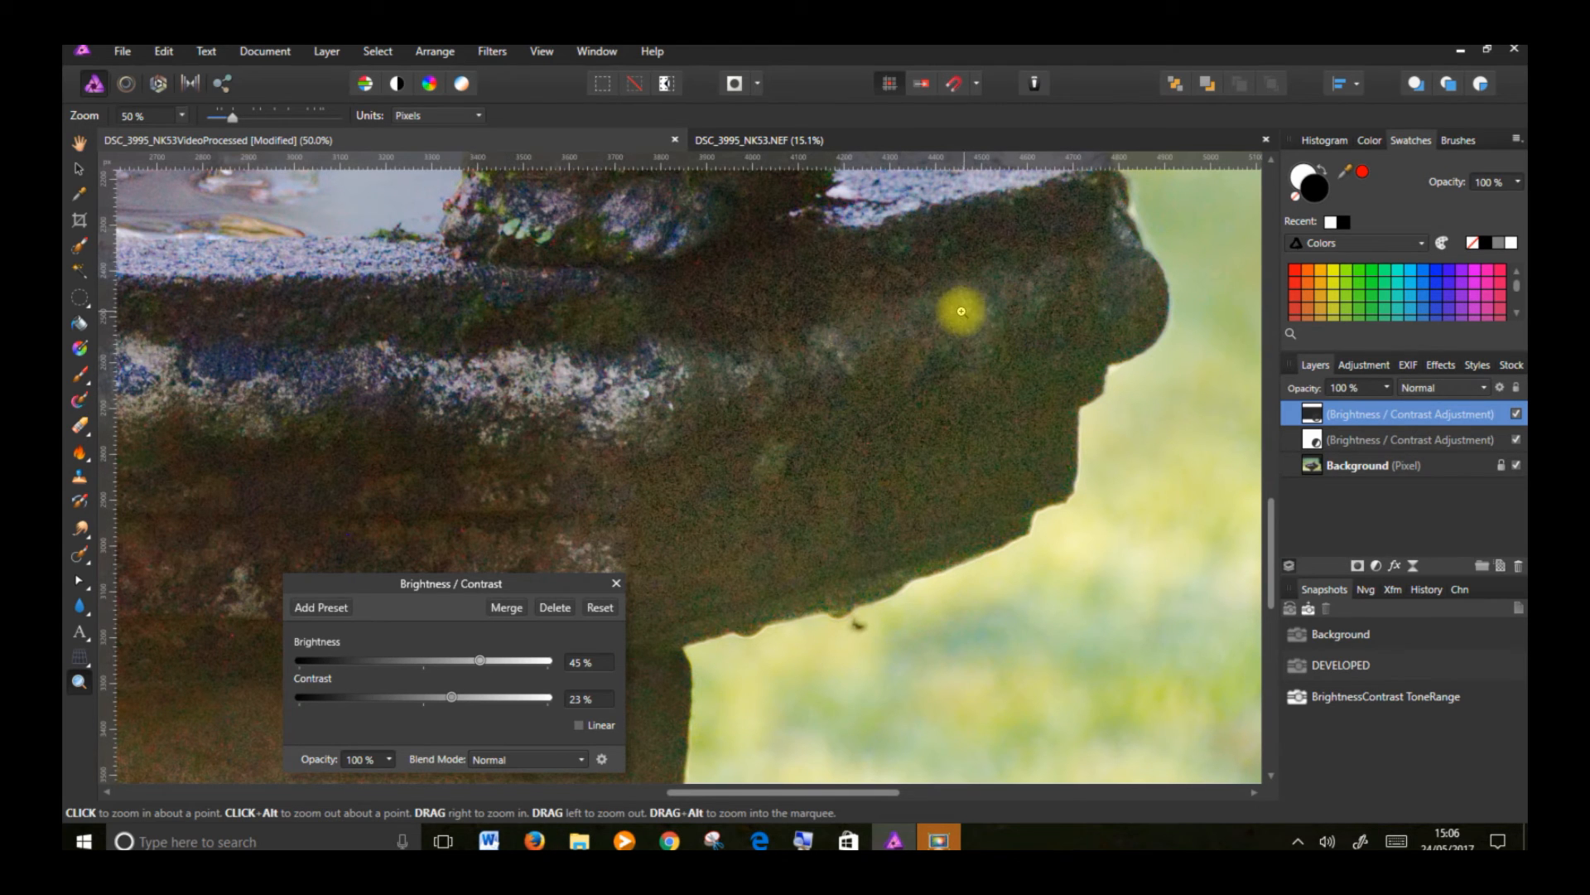
pyautogui.press('b')
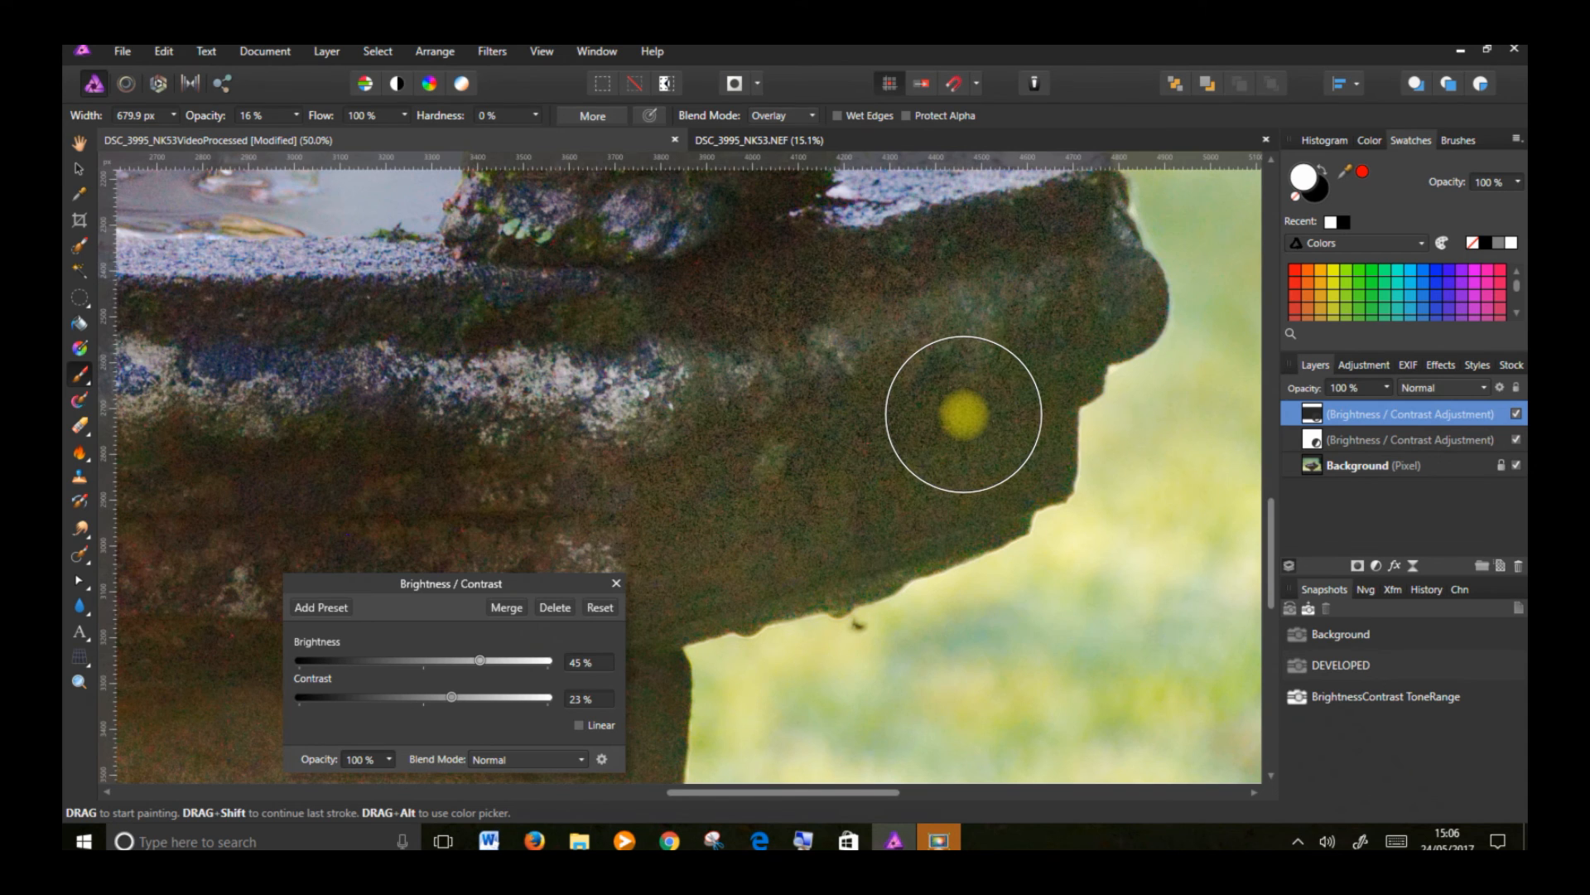
pyautogui.hotkey('ctrl', '0')
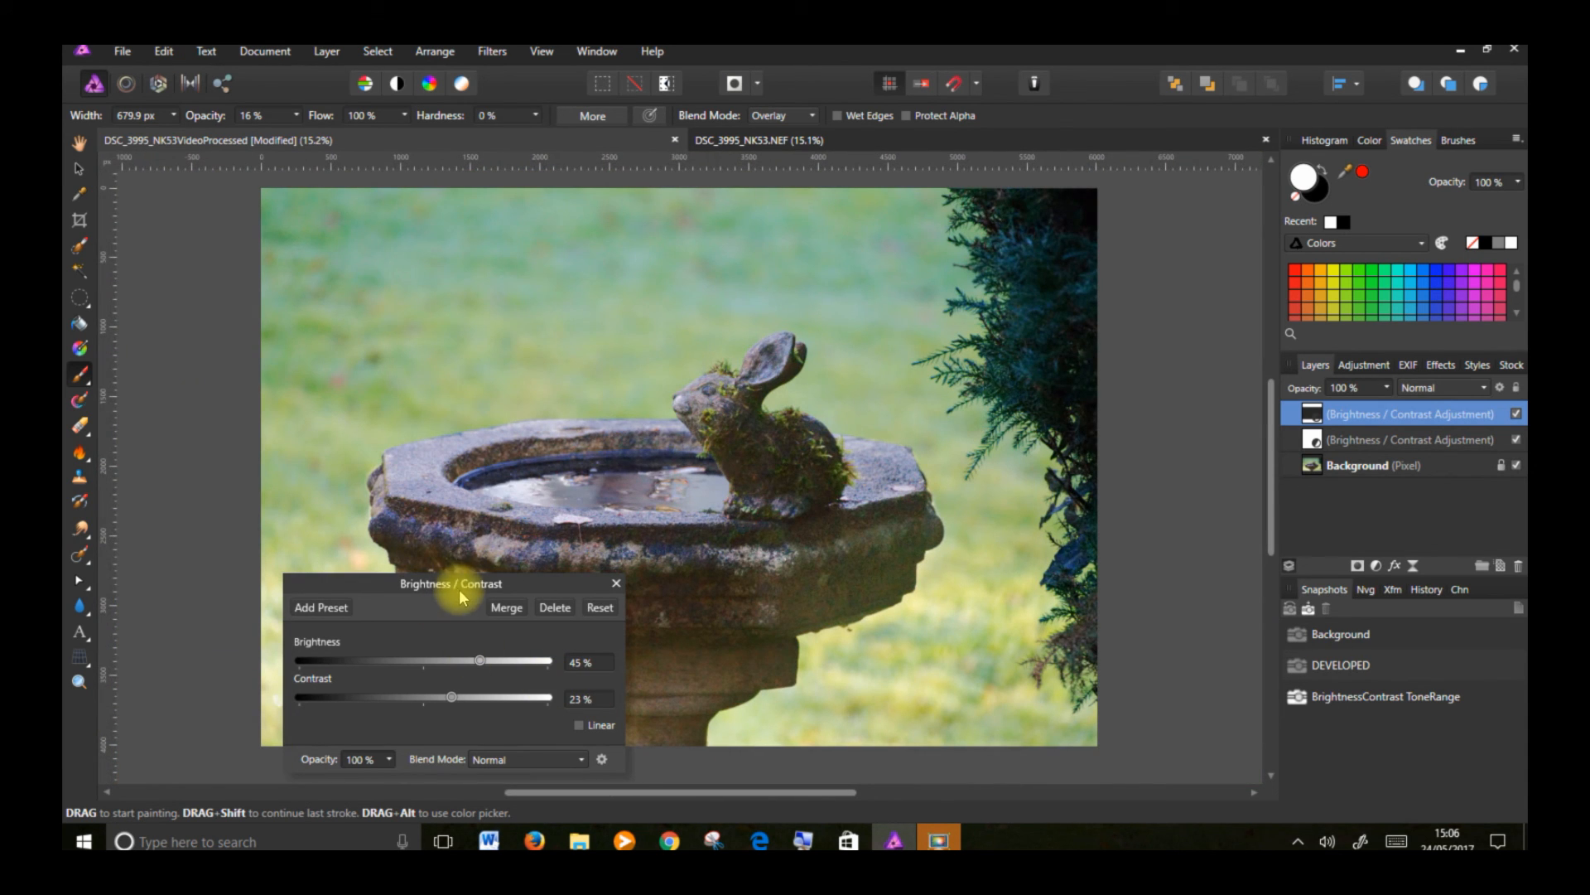
pyautogui.click(618, 584)
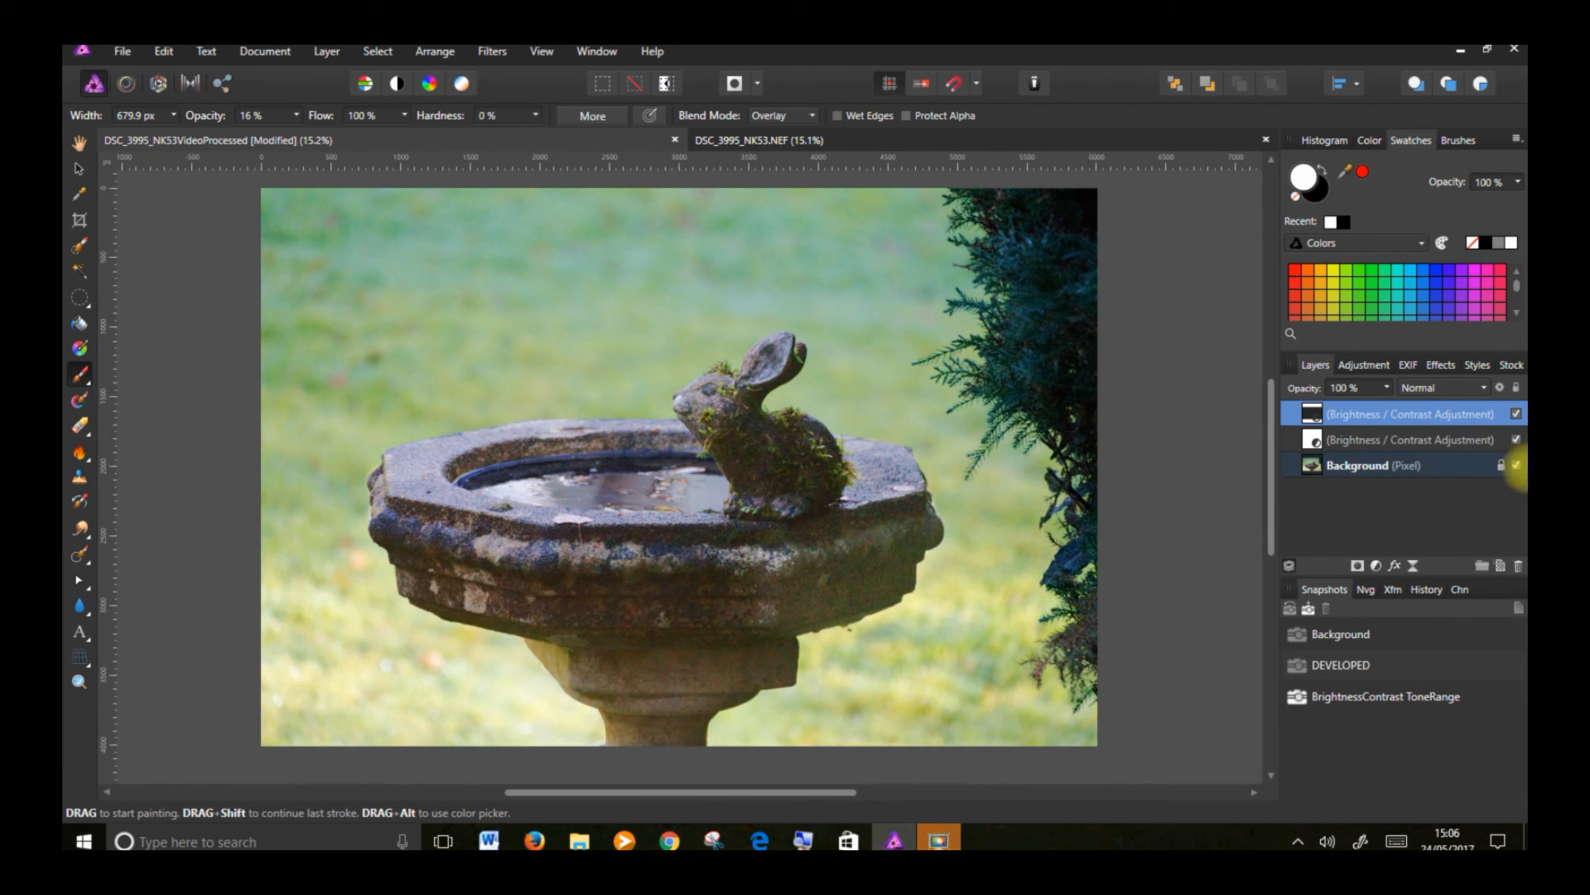
# Step: Compare the whole photo with both Brightness / Contrast adjustments hidden and shown
pyautogui.click(1516, 415)
pyautogui.click(1516, 440)
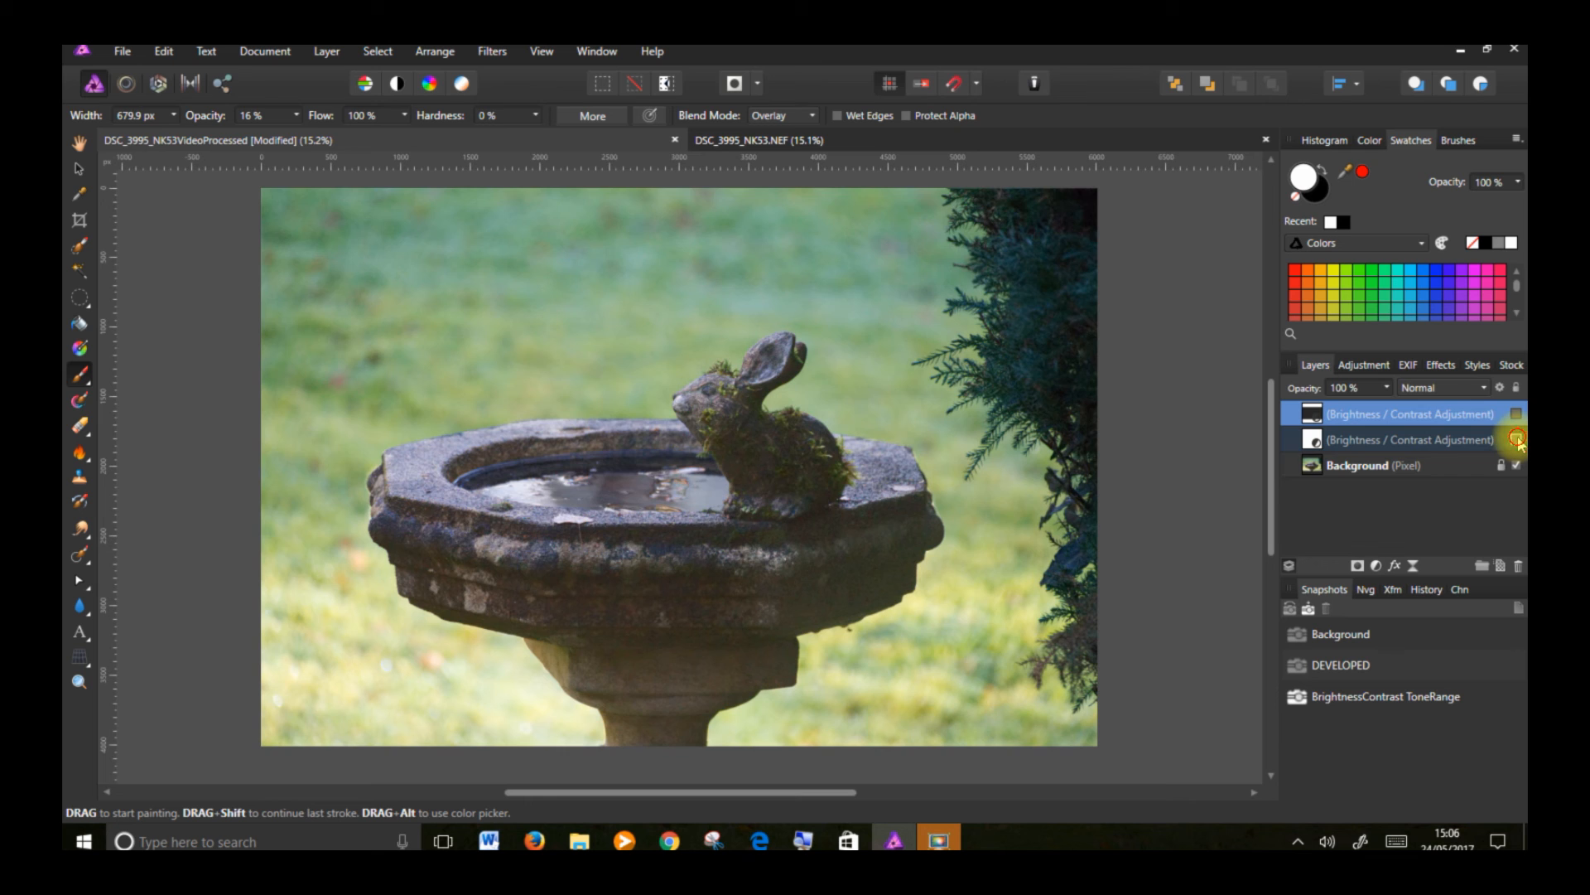
pyautogui.click(1516, 440)
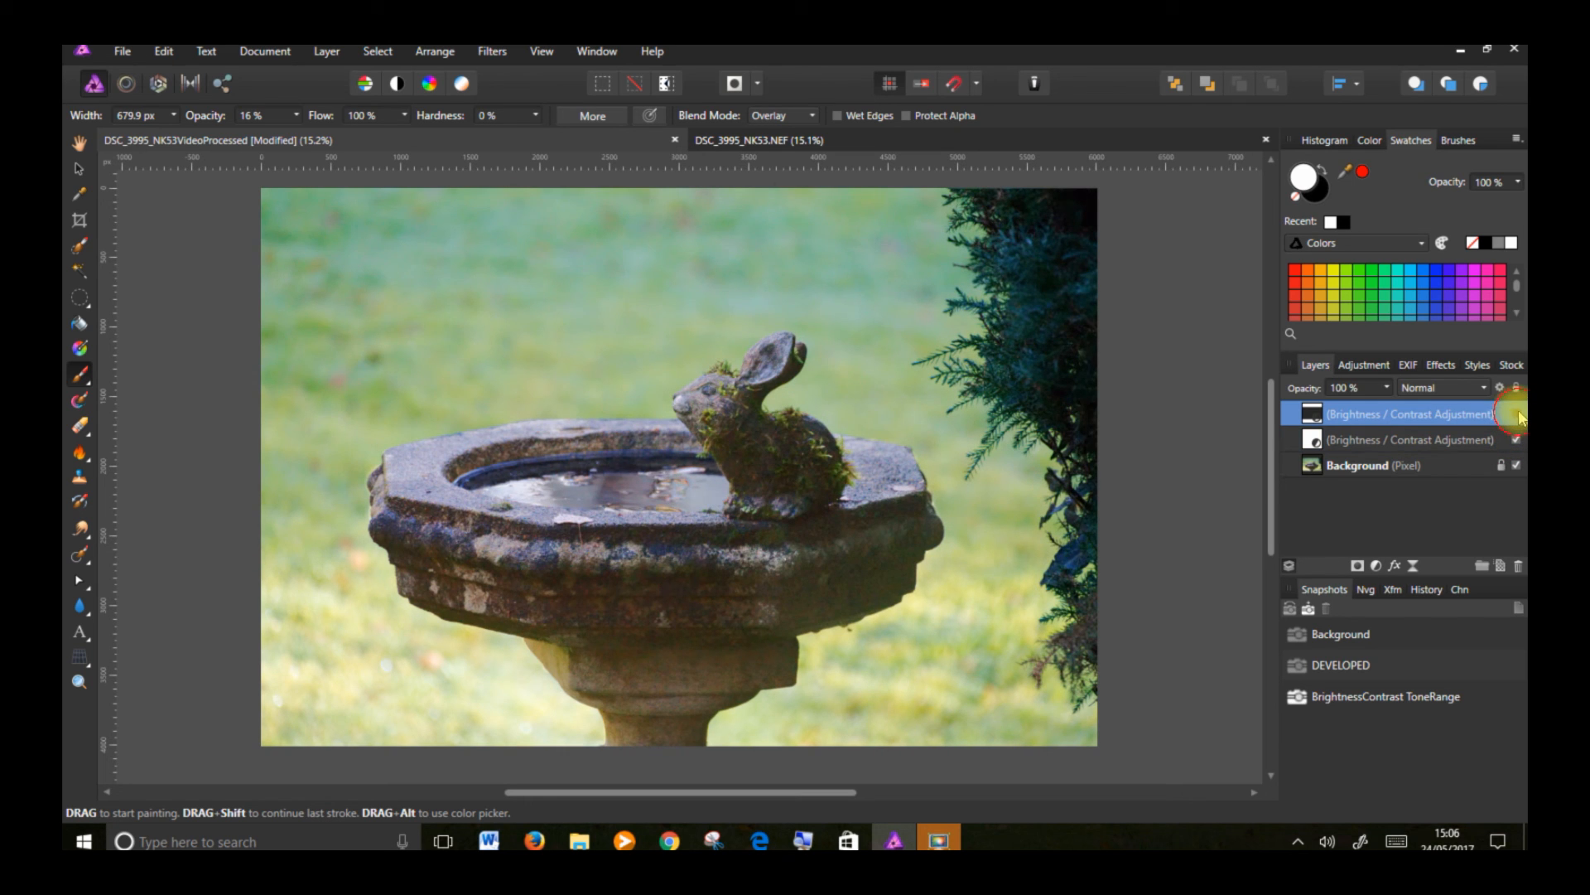